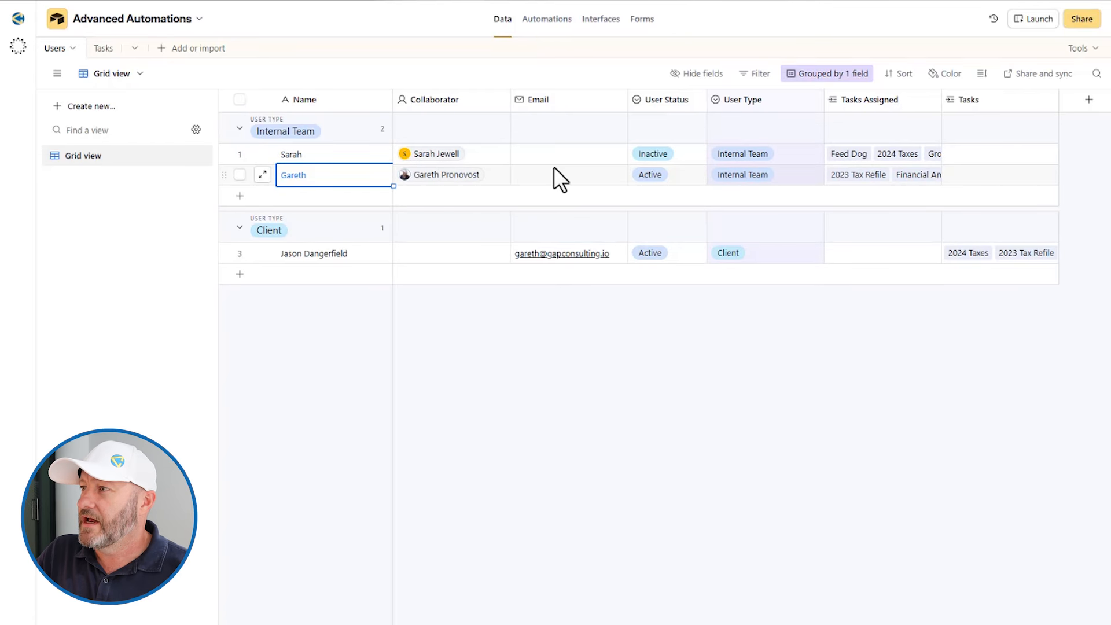
- Open the Tasks table and narrow the User Status (from Assigned to) column slightly
{"action": "left_click", "coordinate": [324, 256]}
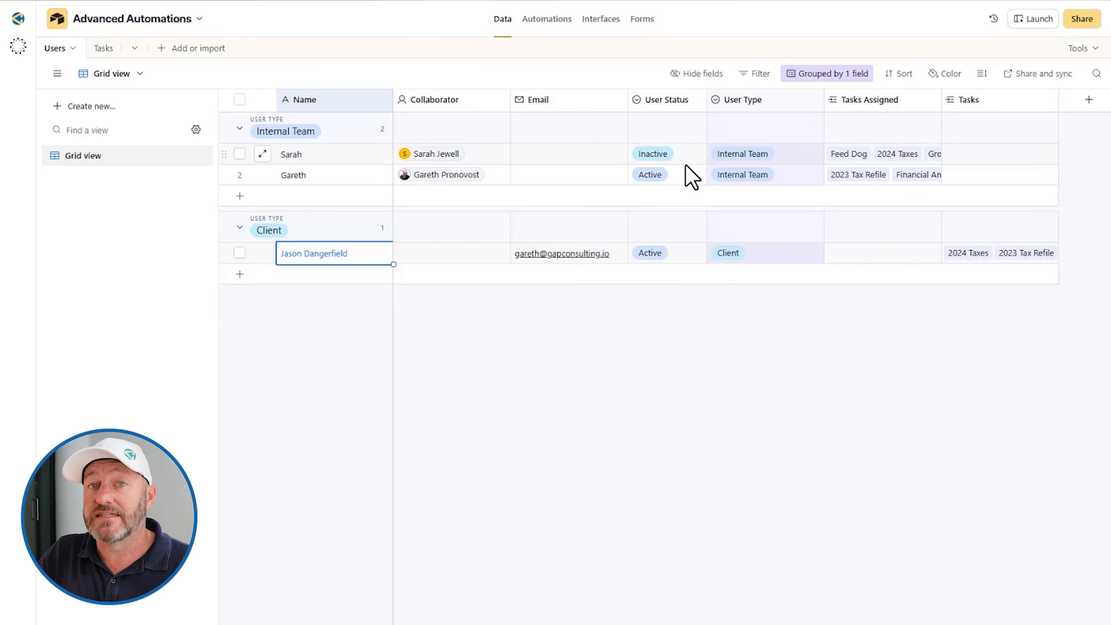
{"action": "left_click", "coordinate": [102, 49]}
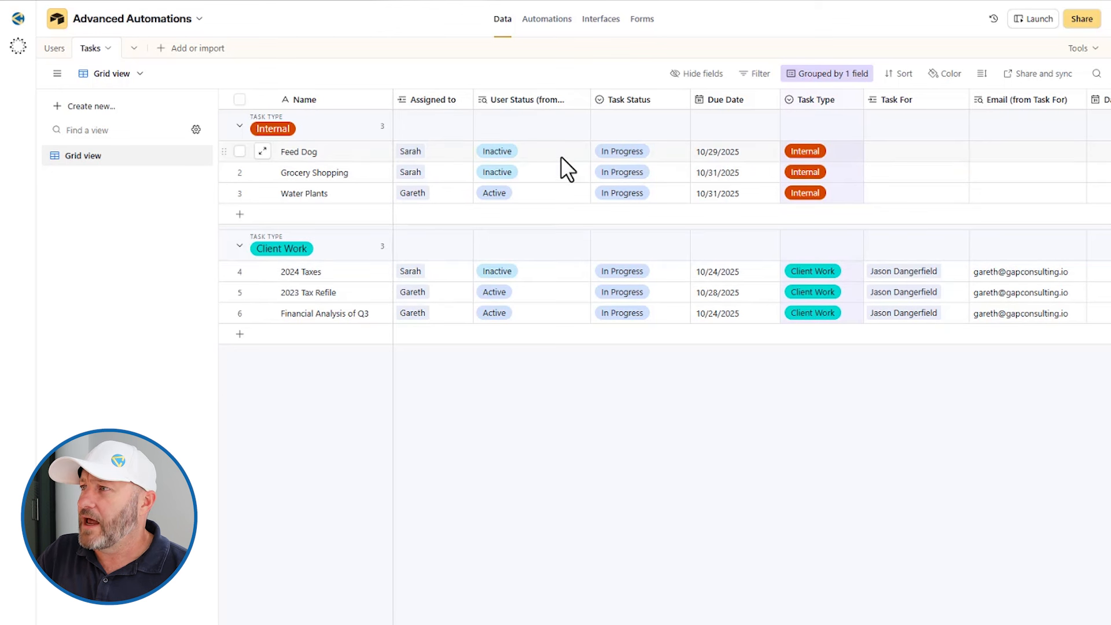
{"action": "left_click_drag", "start_coordinate": [587, 100], "coordinate": [630, 100]}
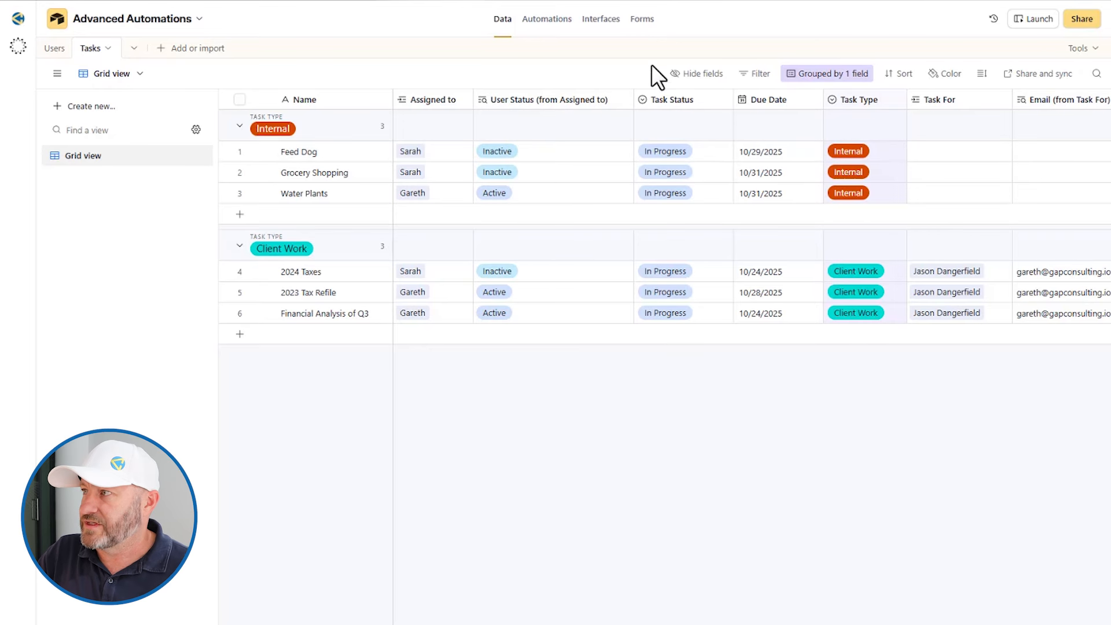
{"action": "left_click_drag", "start_coordinate": [632, 99], "coordinate": [560, 99]}
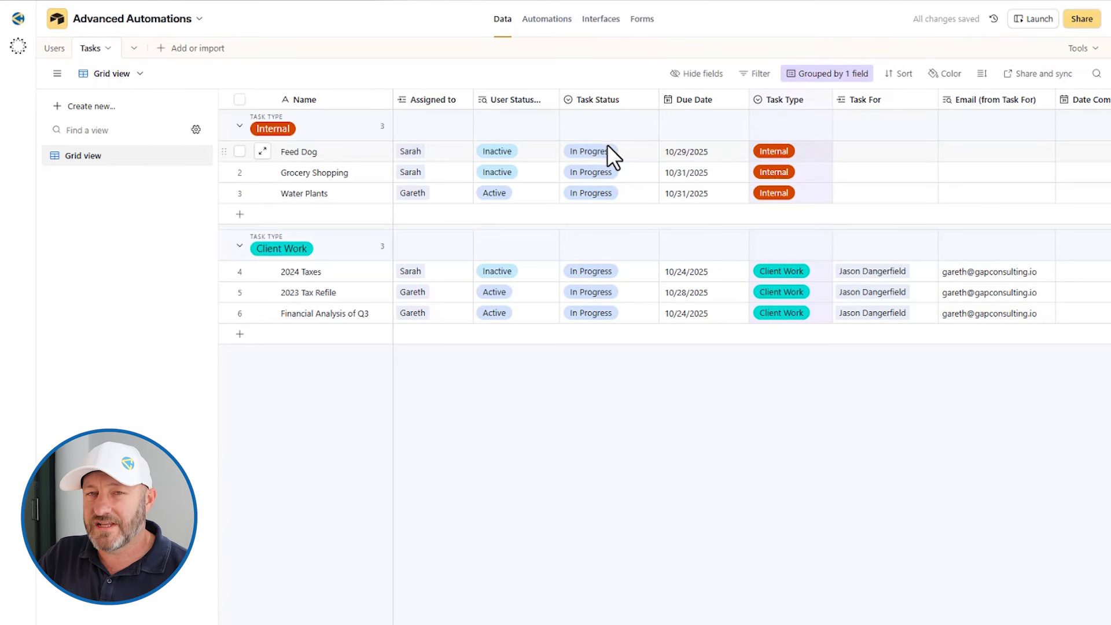
- Review the status options of the 2023 Tax Refile task and the Task For, Email and Date Complete fields of 2024 Taxes
{"action": "left_click", "coordinate": [612, 293]}
{"action": "left_click", "coordinate": [613, 293]}
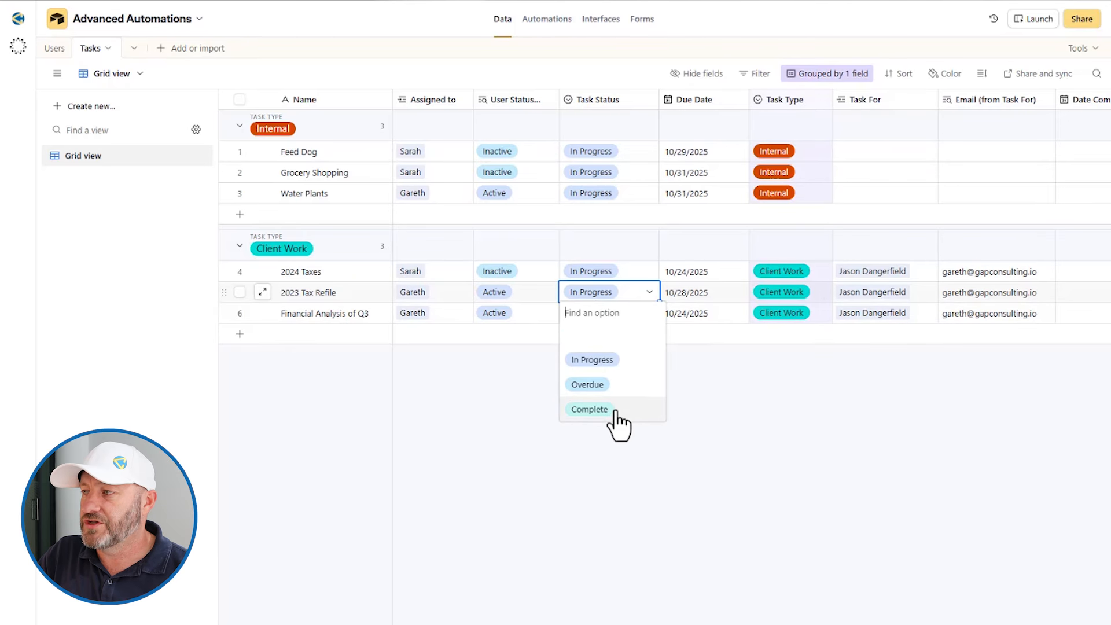
{"action": "left_click", "coordinate": [723, 412]}
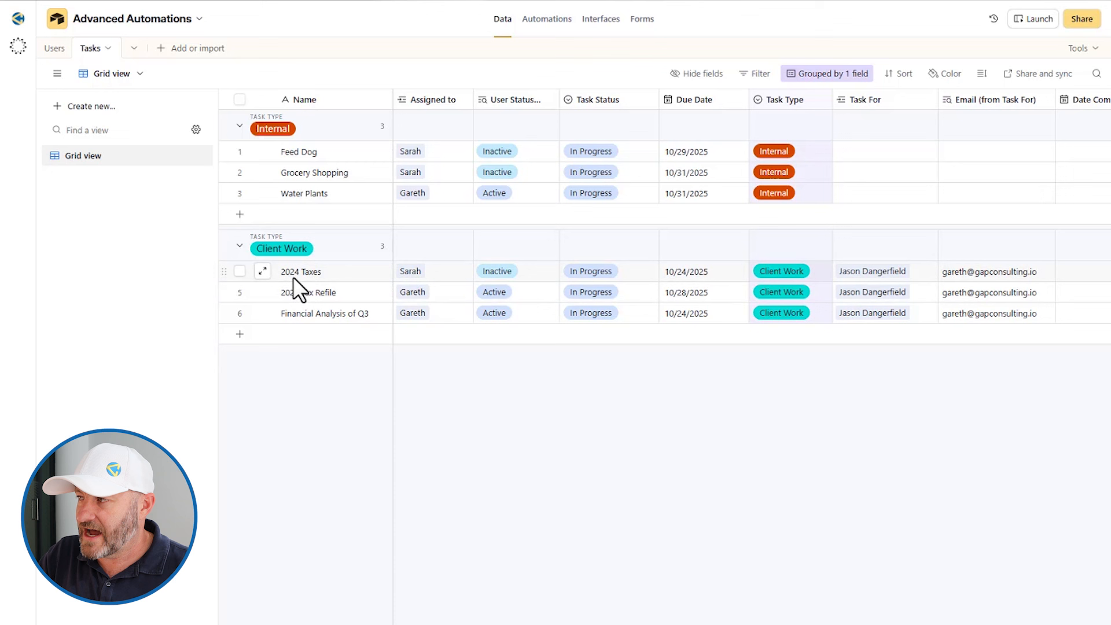
{"action": "left_click", "coordinate": [874, 273]}
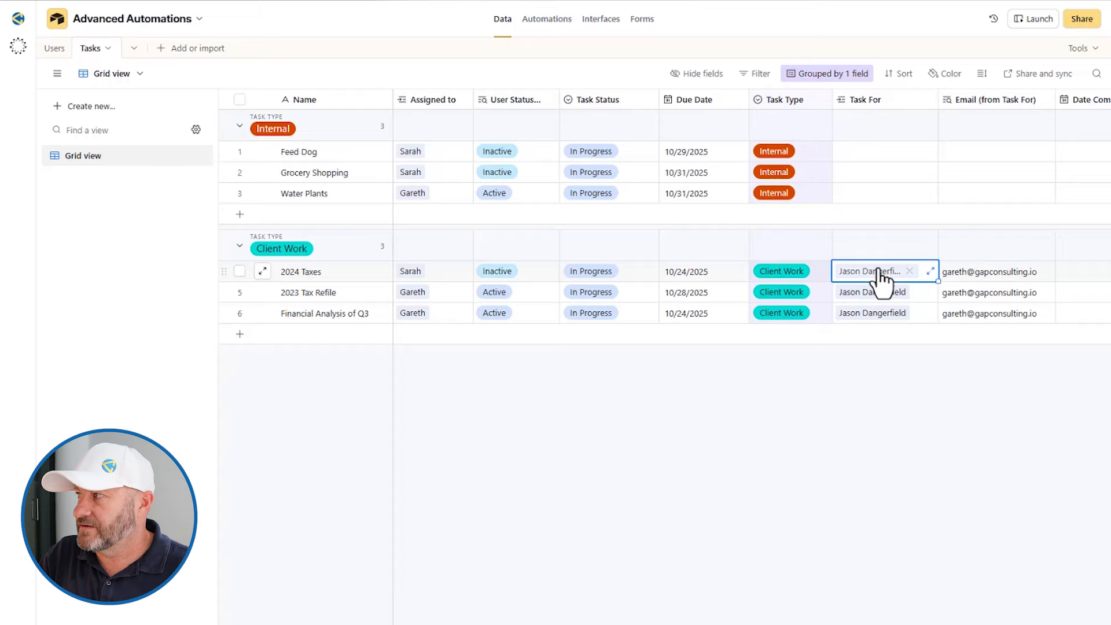
{"action": "scroll", "coordinate": [877, 272], "scroll_direction": "right", "scroll_amount": 3}
{"action": "left_click", "coordinate": [850, 273]}
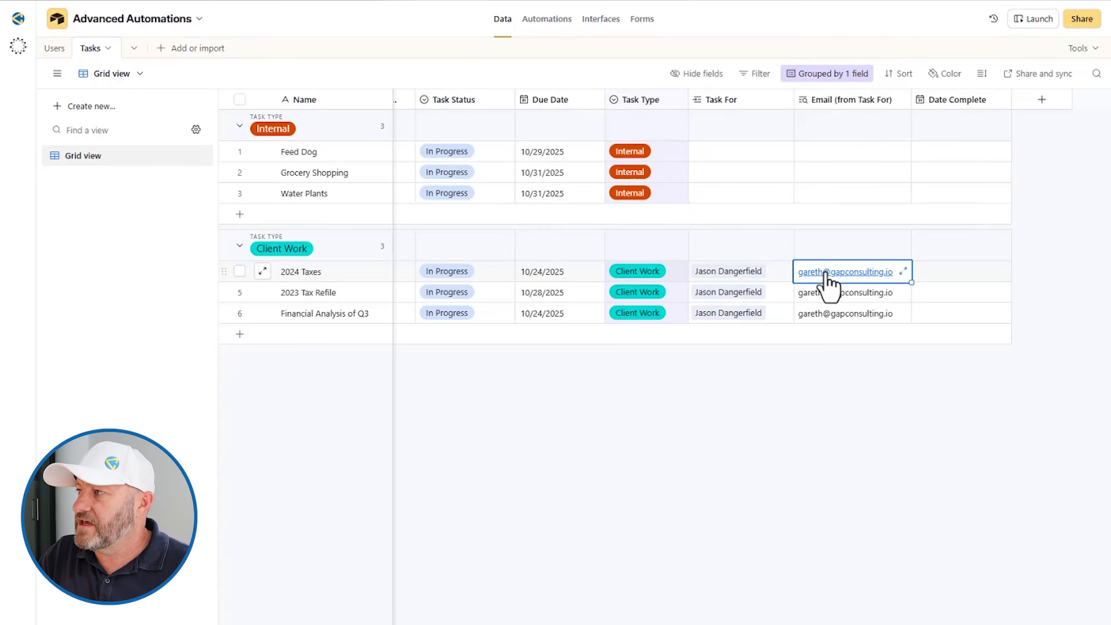
{"action": "left_click", "coordinate": [718, 271]}
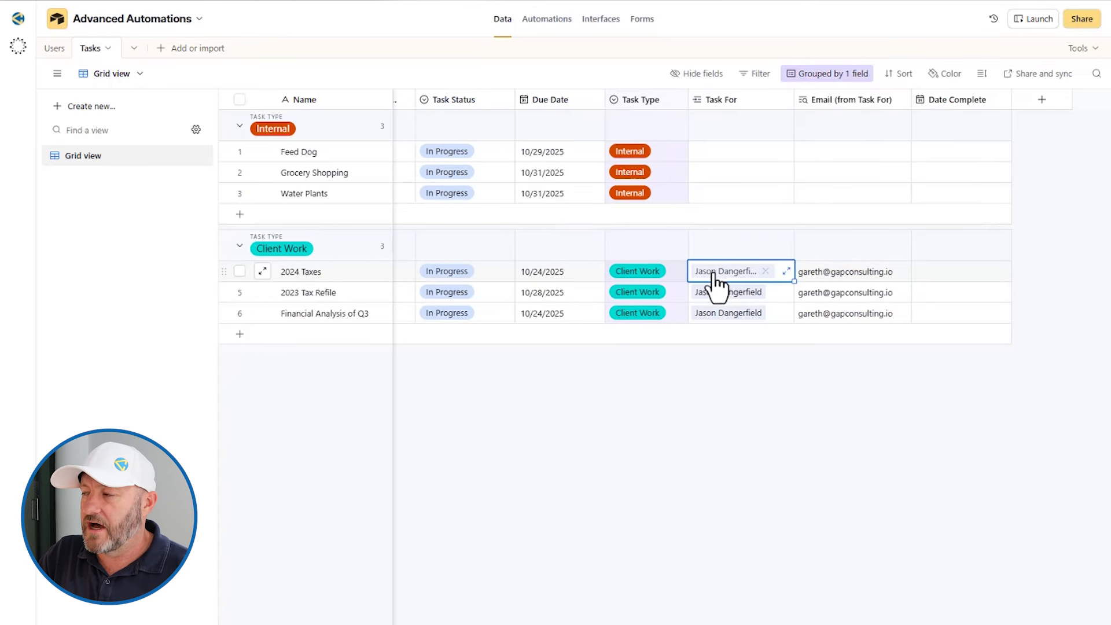
{"action": "left_click", "coordinate": [837, 278]}
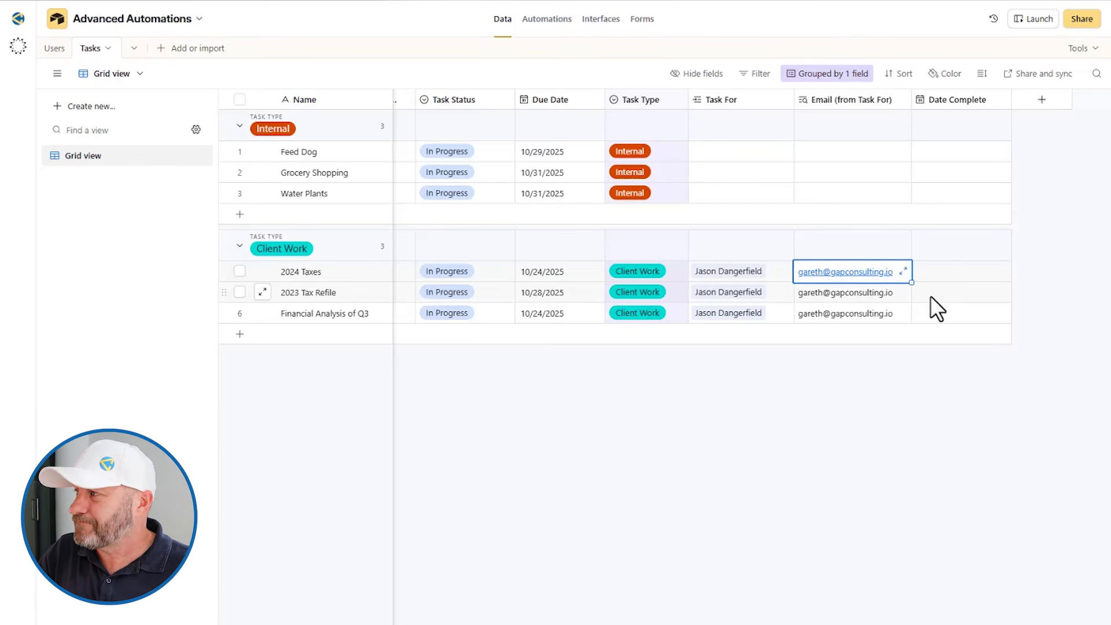
{"action": "left_click", "coordinate": [954, 281]}
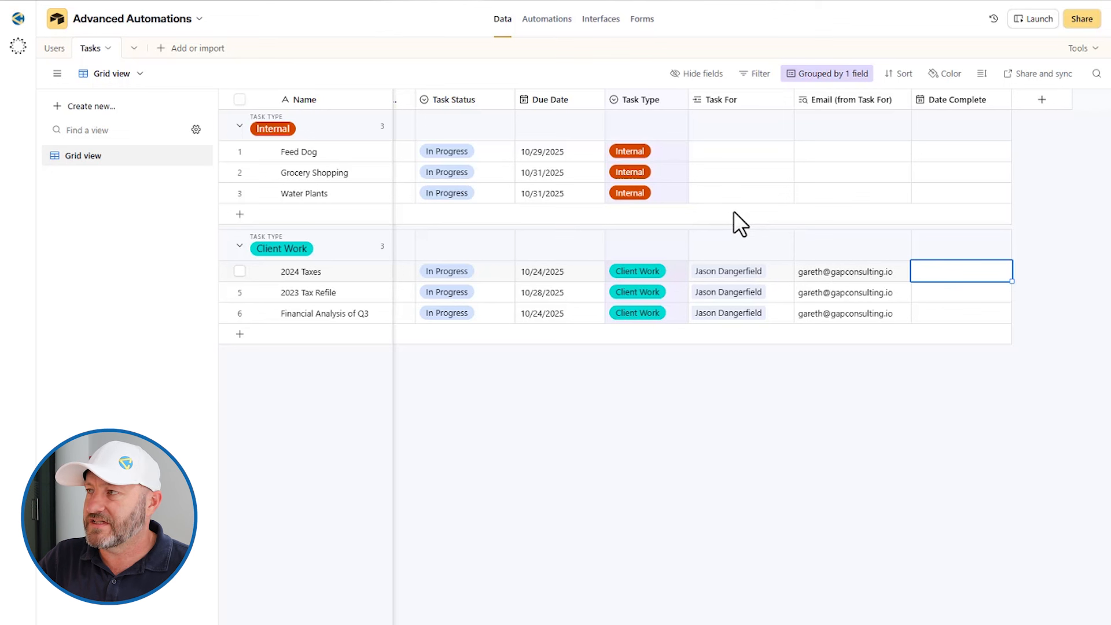
{"action": "scroll", "coordinate": [734, 212], "scroll_direction": "left", "scroll_amount": 5}
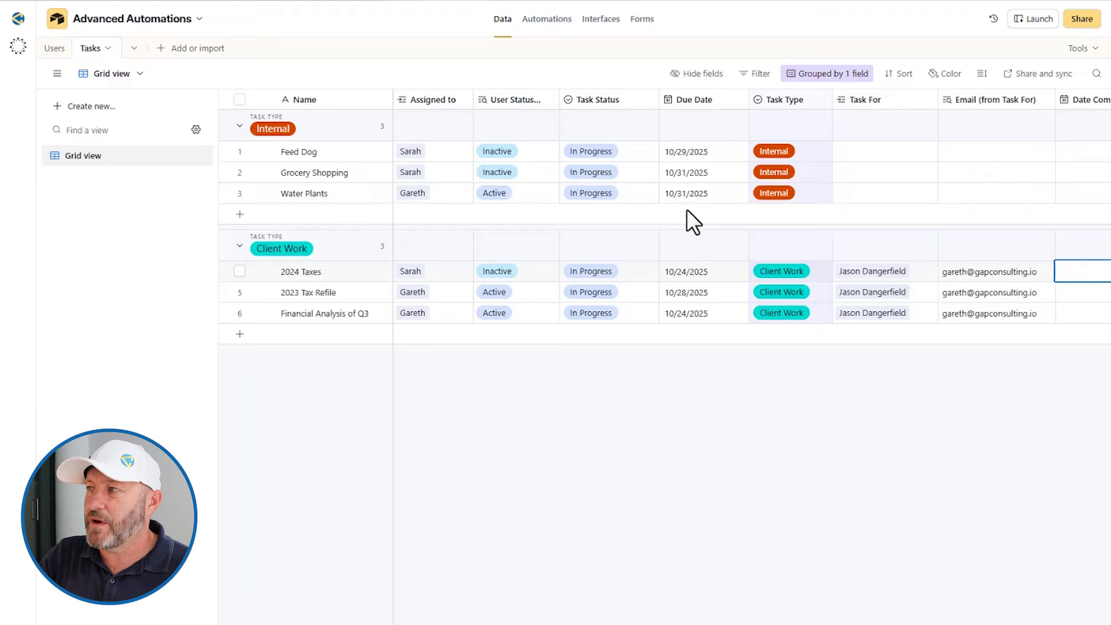
- Review the status options of the Water Plants task and the Date Complete fields of Water Plants and 2024 Taxes
{"action": "left_click", "coordinate": [630, 197]}
{"action": "left_click", "coordinate": [631, 198]}
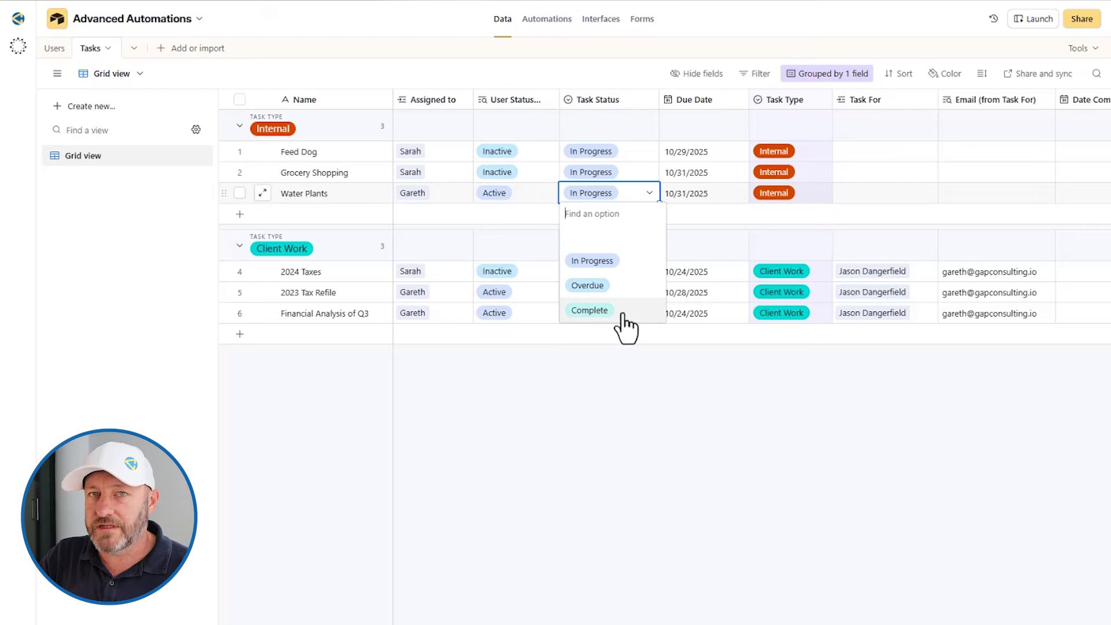
{"action": "left_click", "coordinate": [660, 455]}
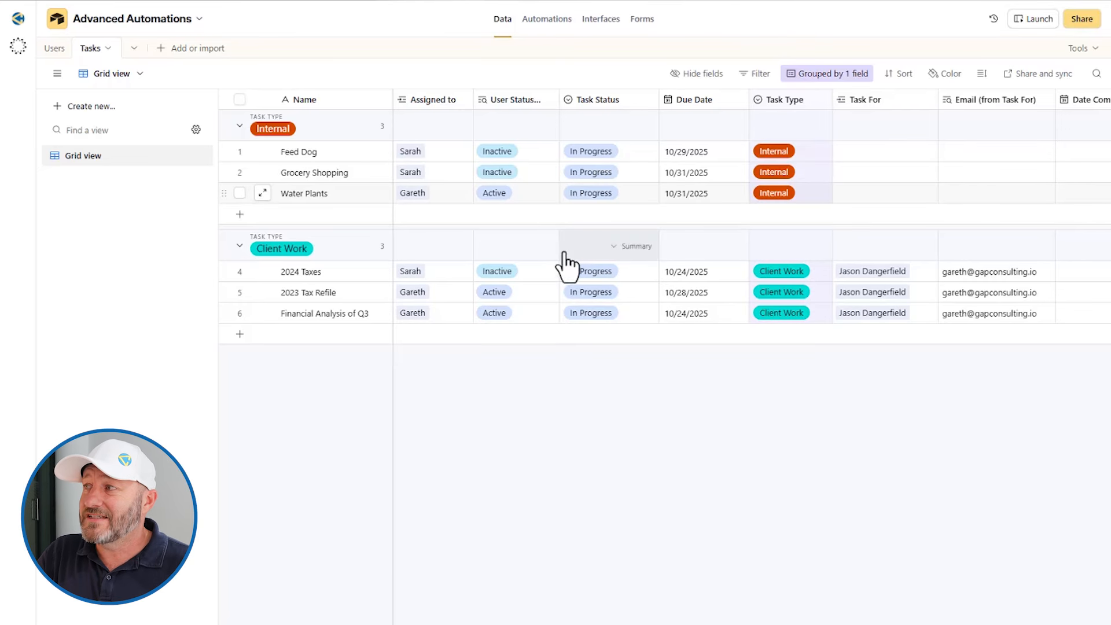
{"action": "scroll", "coordinate": [602, 195], "scroll_direction": "right", "scroll_amount": 3}
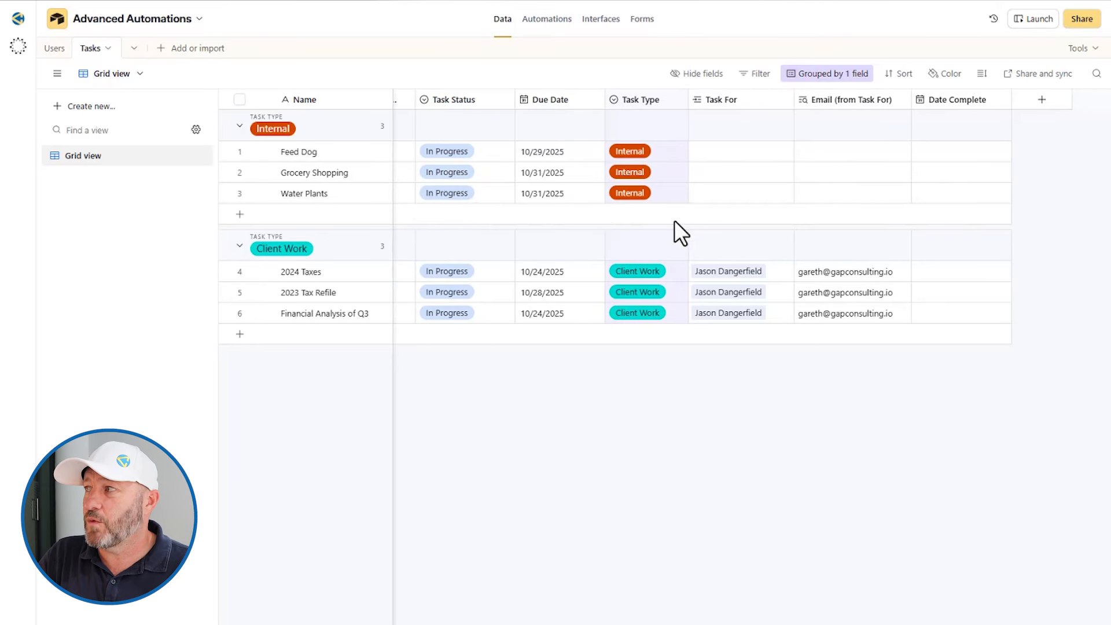
{"action": "left_click", "coordinate": [947, 188]}
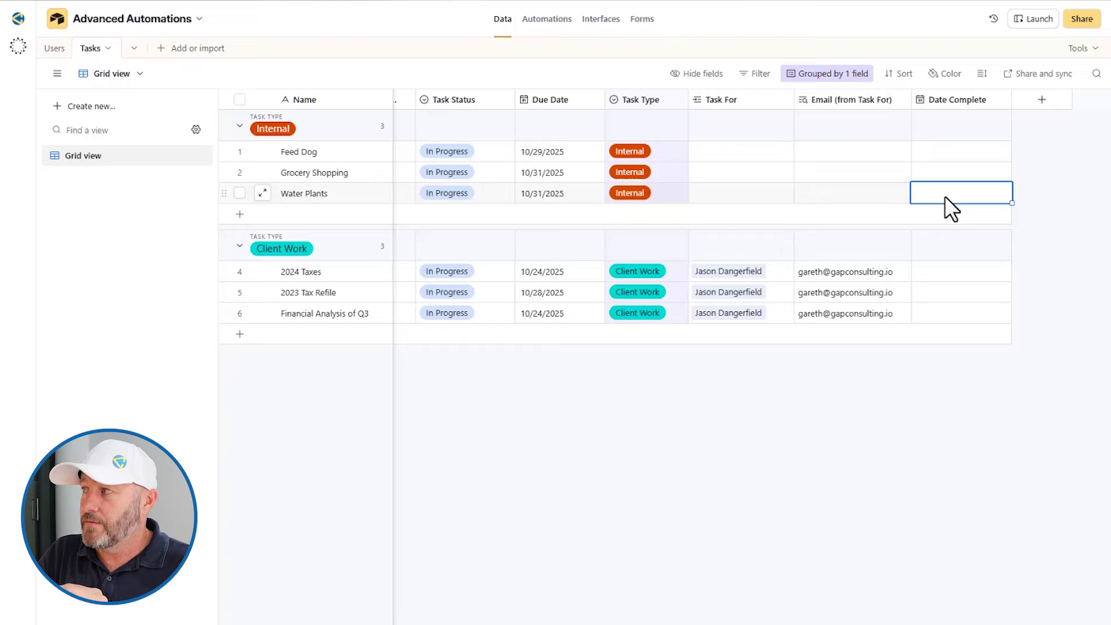
{"action": "left_click", "coordinate": [945, 196]}
{"action": "left_click", "coordinate": [663, 510]}
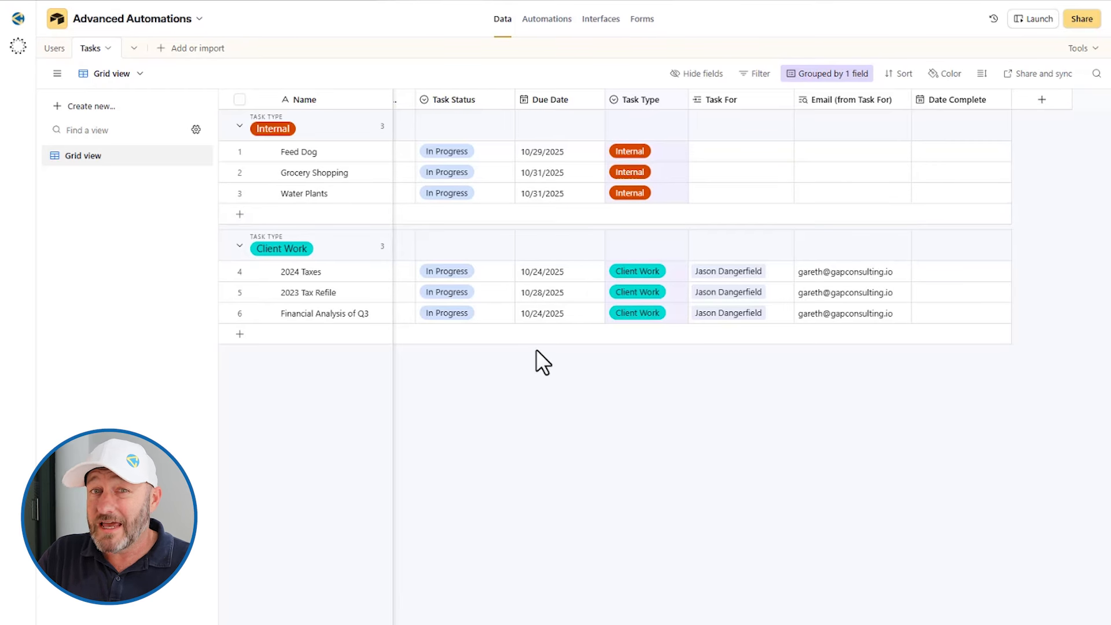
{"action": "left_click", "coordinate": [336, 277]}
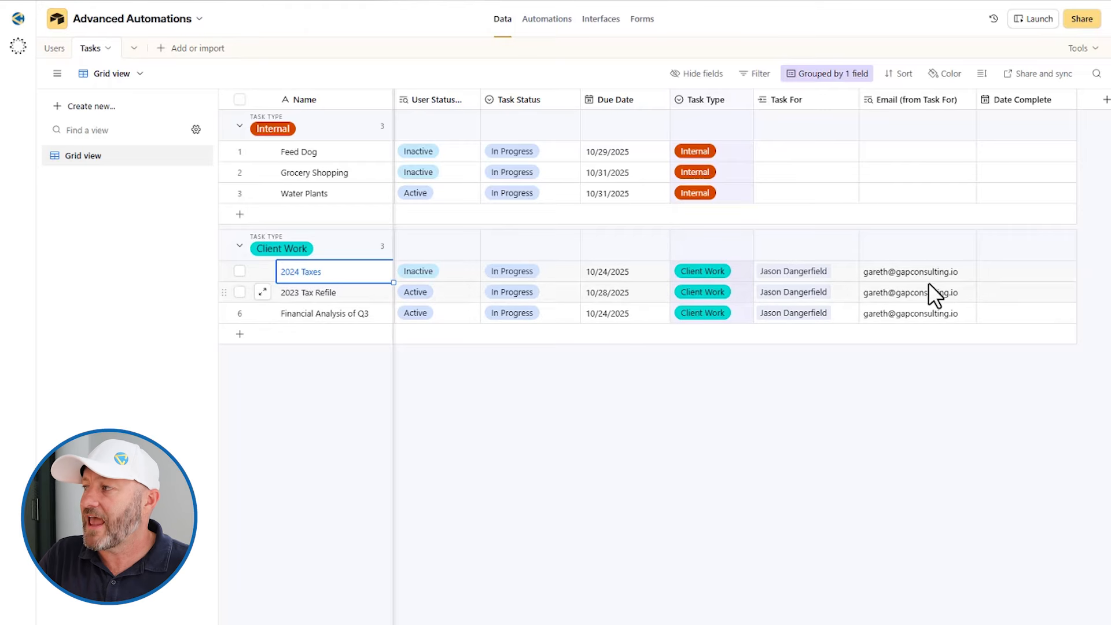
{"action": "left_click", "coordinate": [1018, 274]}
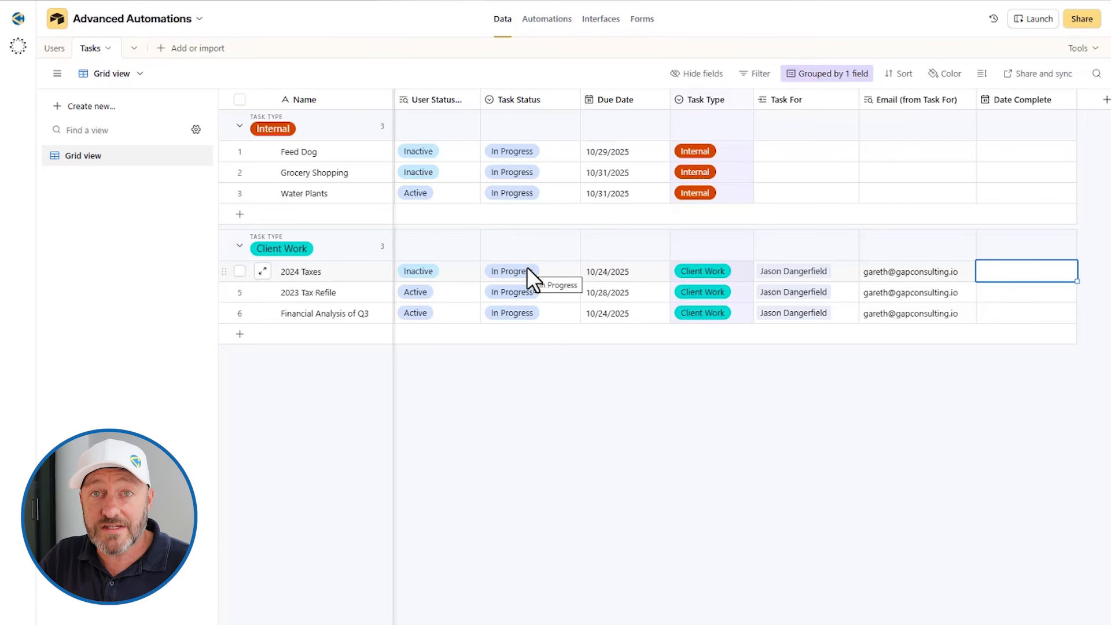
- Start an automation with the trigger "When record matches conditions" on the Tasks table
{"action": "left_click", "coordinate": [535, 20]}
{"action": "left_click", "coordinate": [718, 213]}
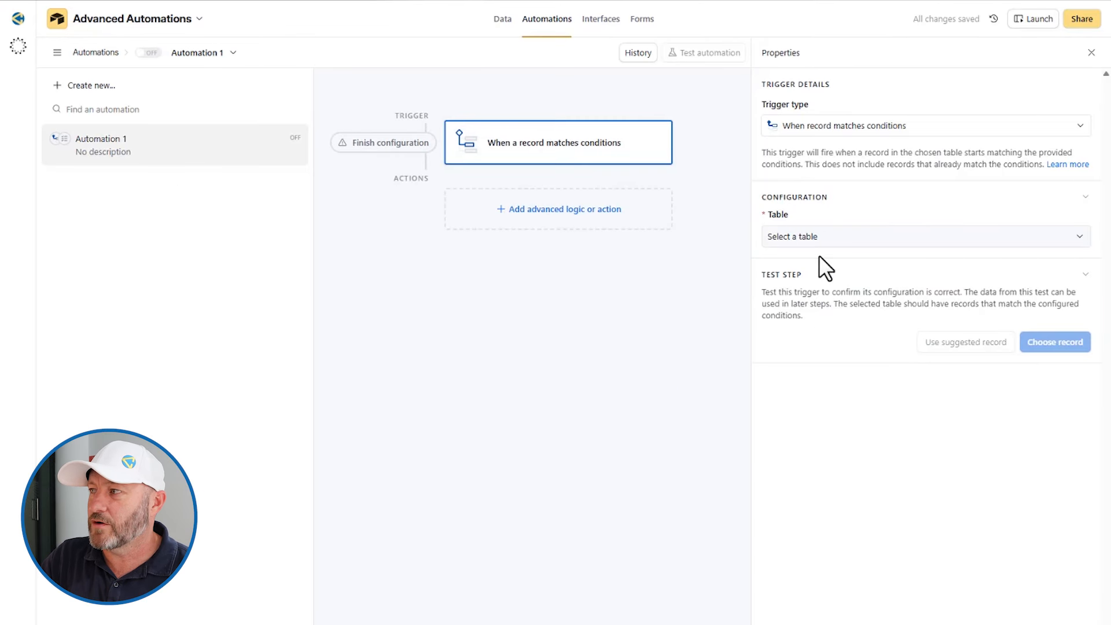
{"action": "left_click", "coordinate": [811, 238]}
{"action": "left_click", "coordinate": [802, 304]}
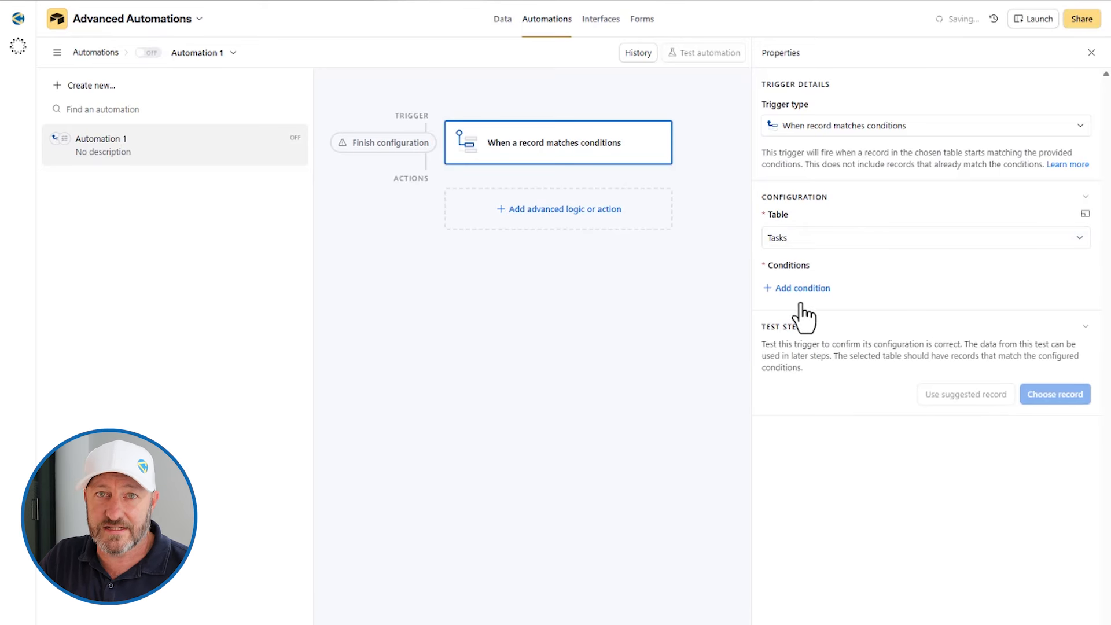
- Add the trigger condition Task Status is Complete and check for matching test records
{"action": "left_click", "coordinate": [807, 289]}
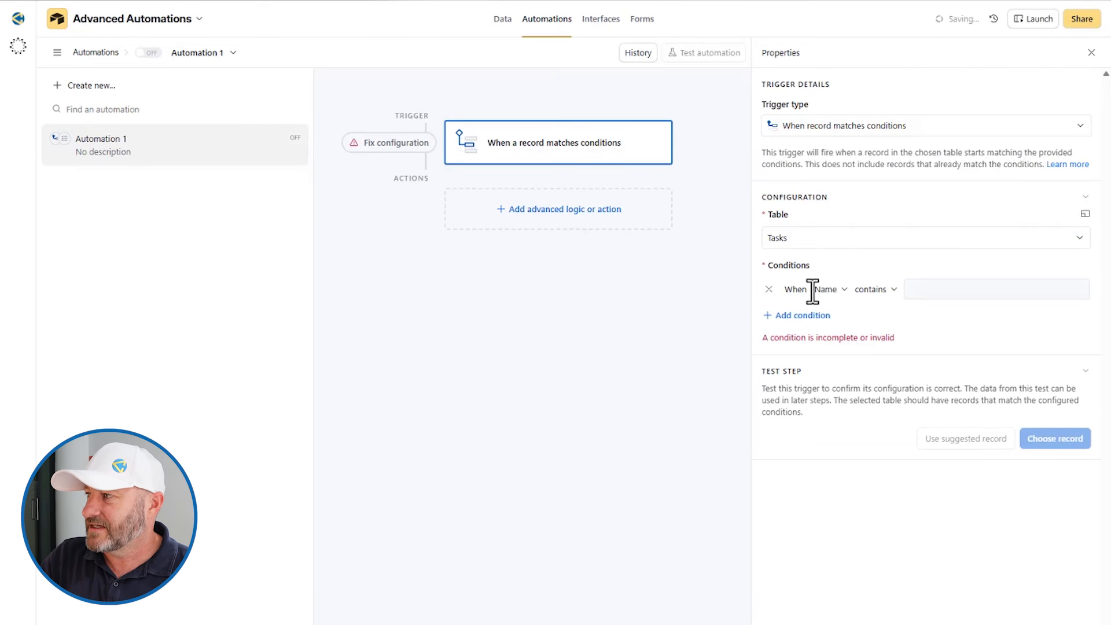
{"action": "left_click", "coordinate": [837, 293]}
{"action": "left_click", "coordinate": [850, 398]}
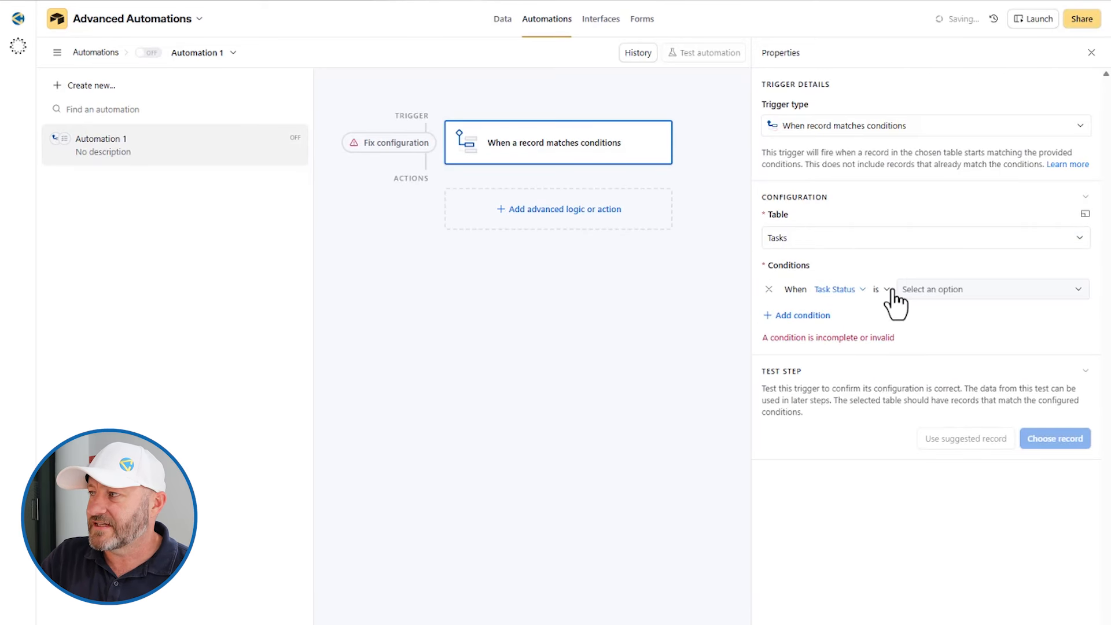
{"action": "left_click", "coordinate": [903, 292]}
{"action": "left_click", "coordinate": [929, 389]}
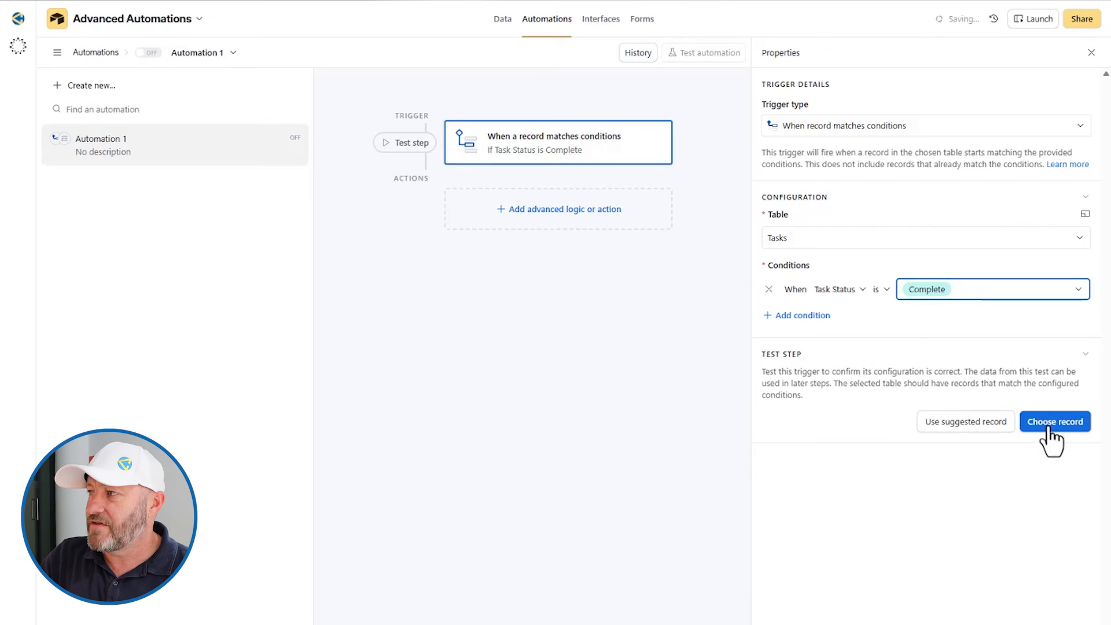
{"action": "left_click", "coordinate": [1055, 425]}
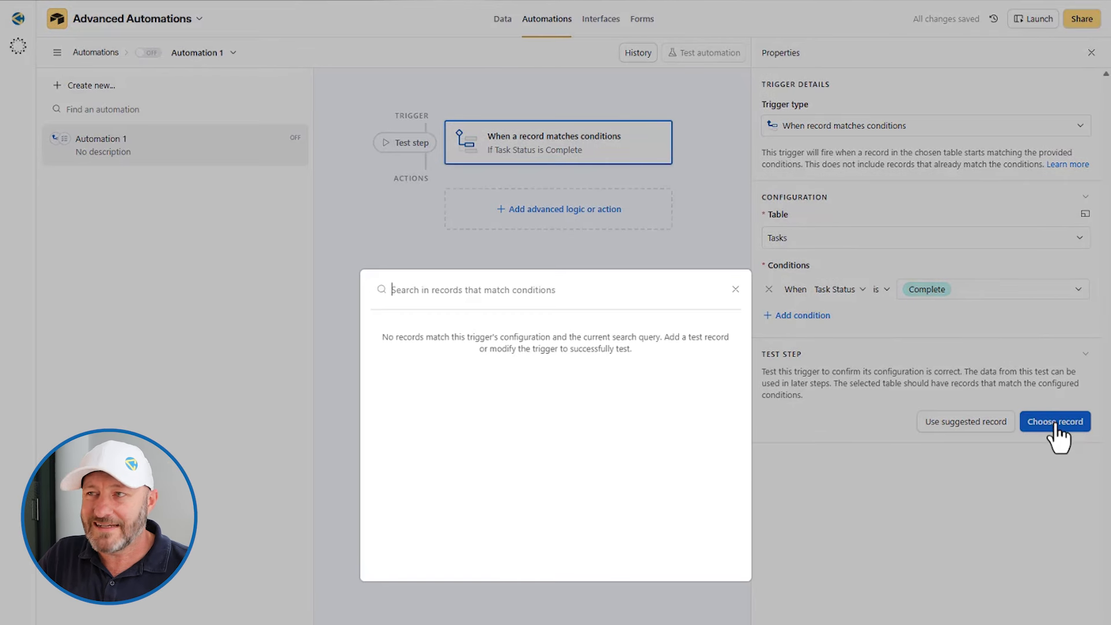
{"action": "left_click", "coordinate": [736, 289]}
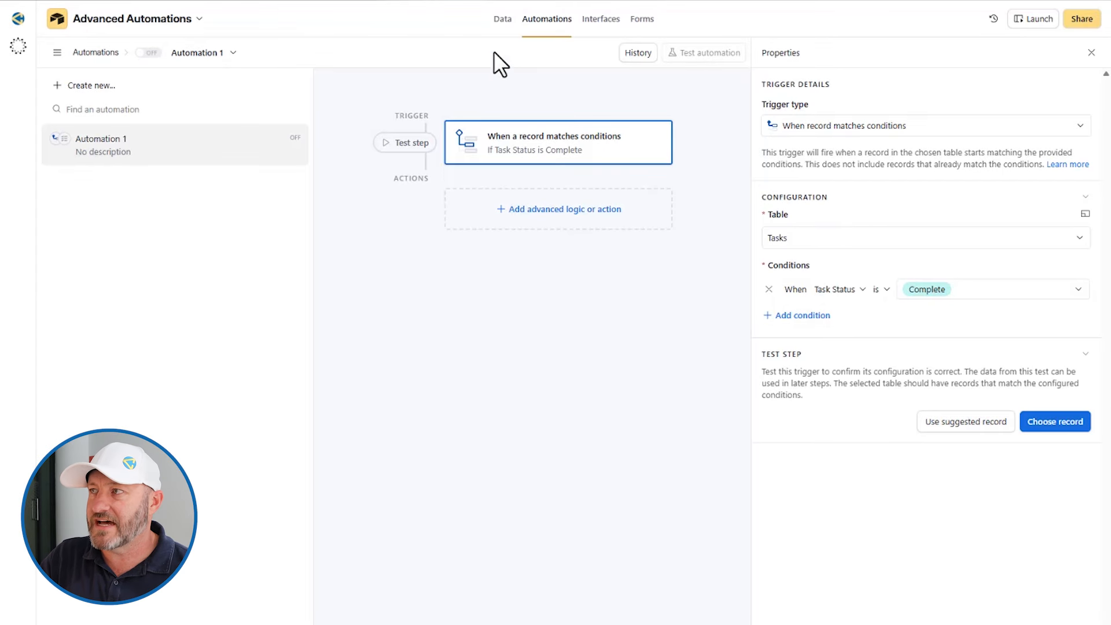
- Set the Task Status of the Grocery Shopping record in the Tasks table to Complete
{"action": "left_click", "coordinate": [501, 20]}
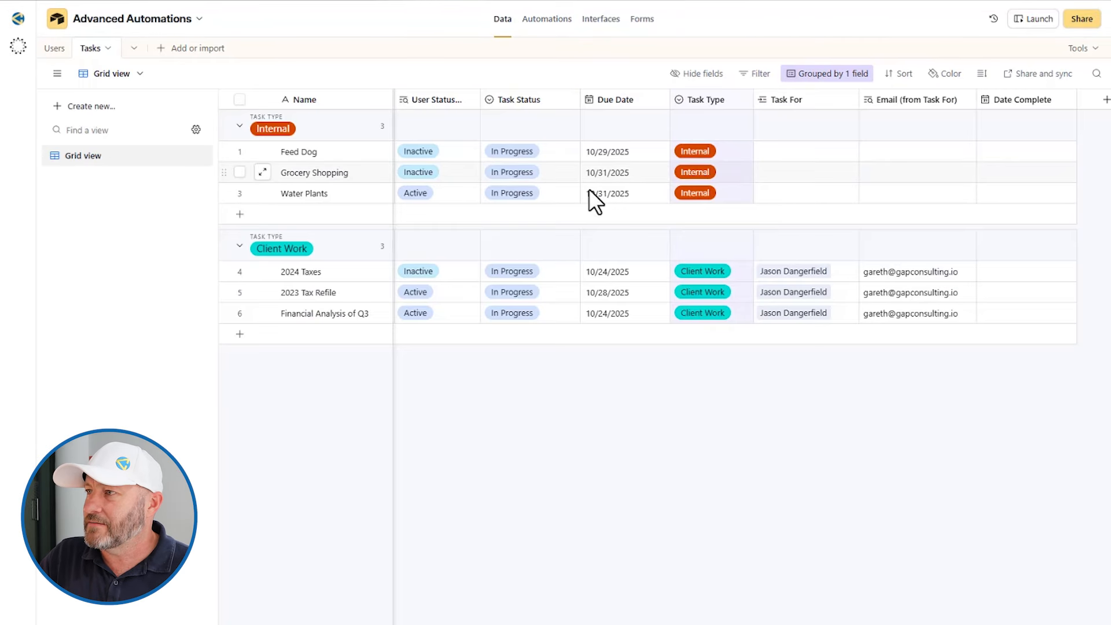
{"action": "double_click", "coordinate": [702, 172]}
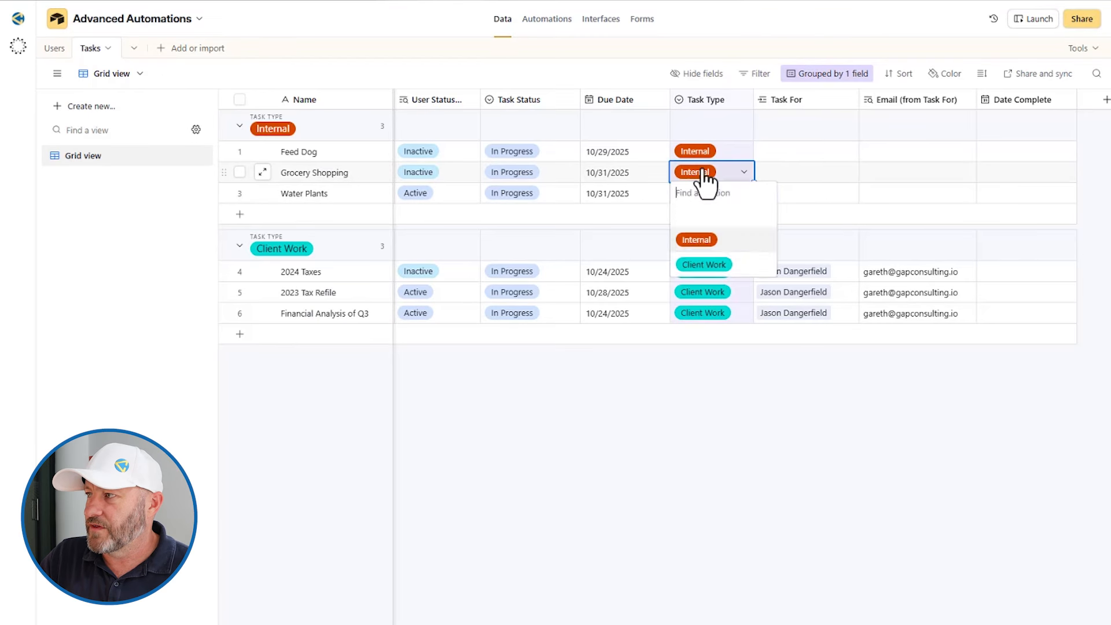
{"action": "double_click", "coordinate": [541, 171]}
{"action": "left_click", "coordinate": [512, 290]}
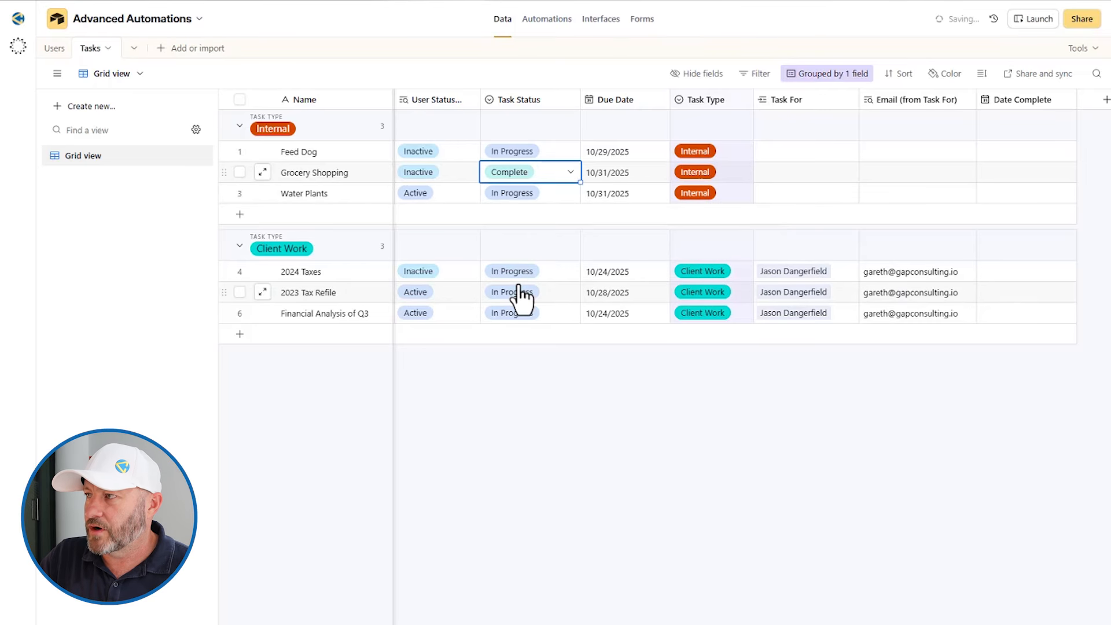
{"action": "left_click", "coordinate": [579, 435]}
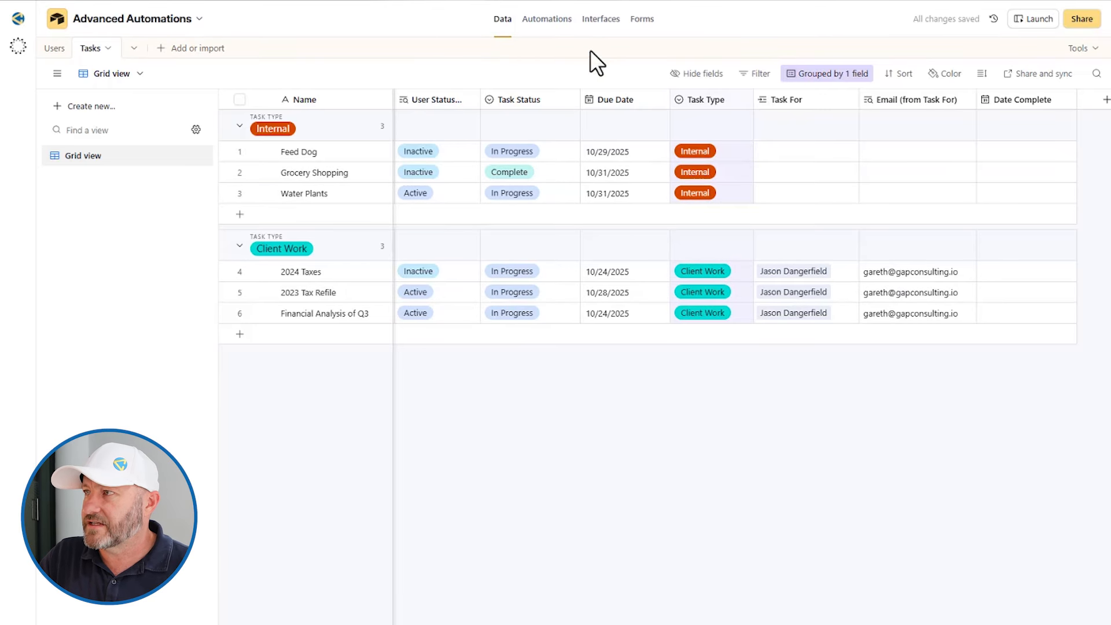
- Return to the automation and check which records are available for testing the trigger
{"action": "left_click", "coordinate": [557, 22]}
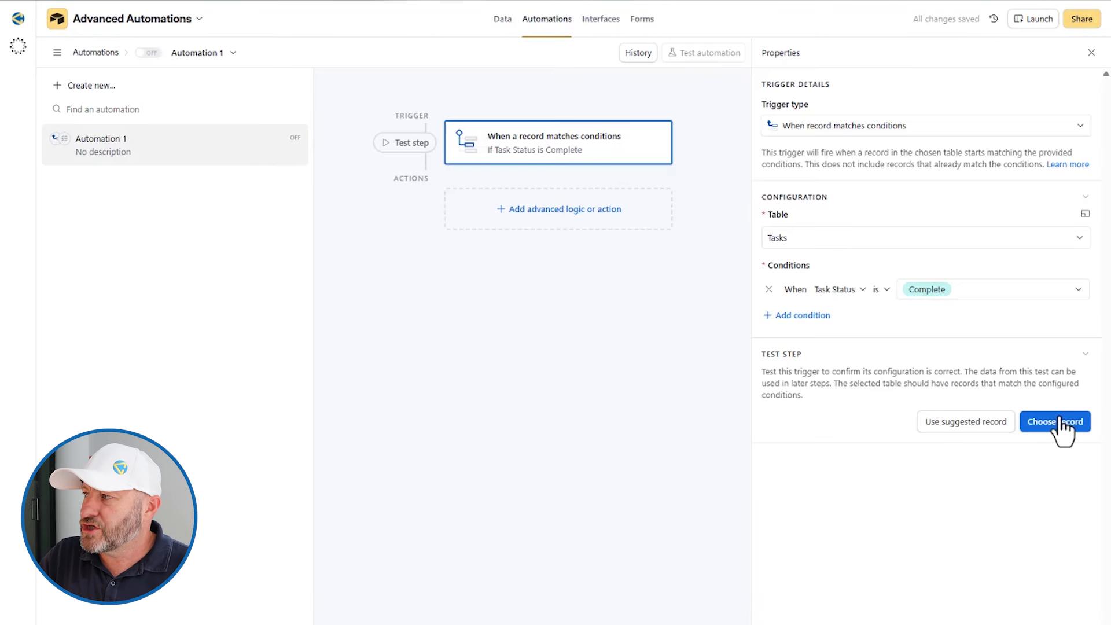
{"action": "left_click", "coordinate": [1061, 421]}
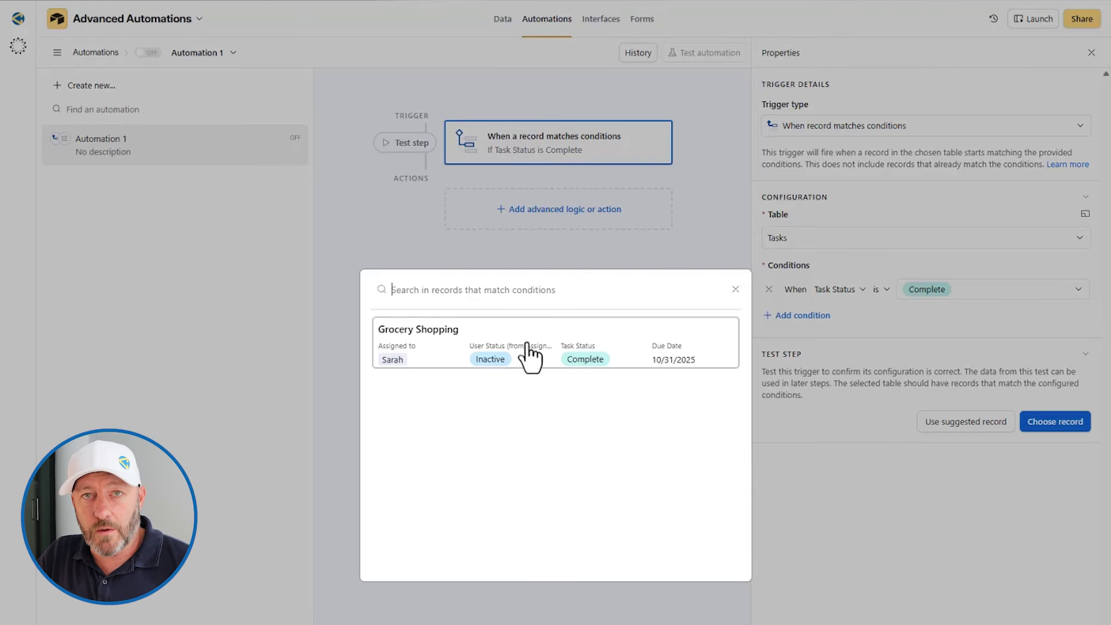
{"action": "left_click", "coordinate": [736, 290]}
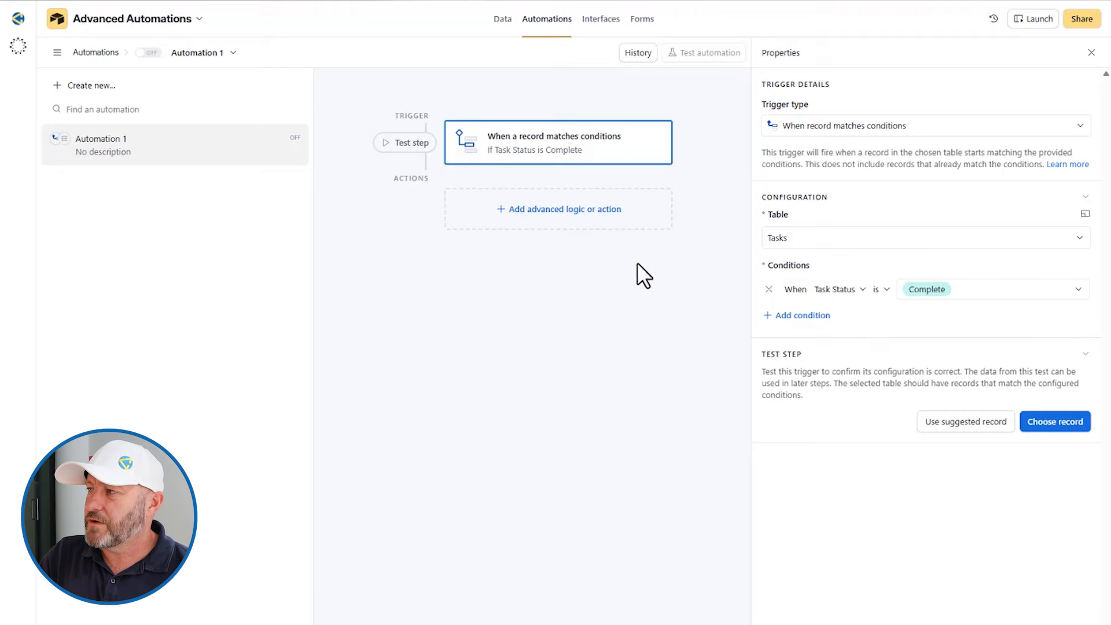
- Add the trigger condition Date Complete is empty and test the trigger with the Grocery Shopping record
{"action": "left_click", "coordinate": [797, 320]}
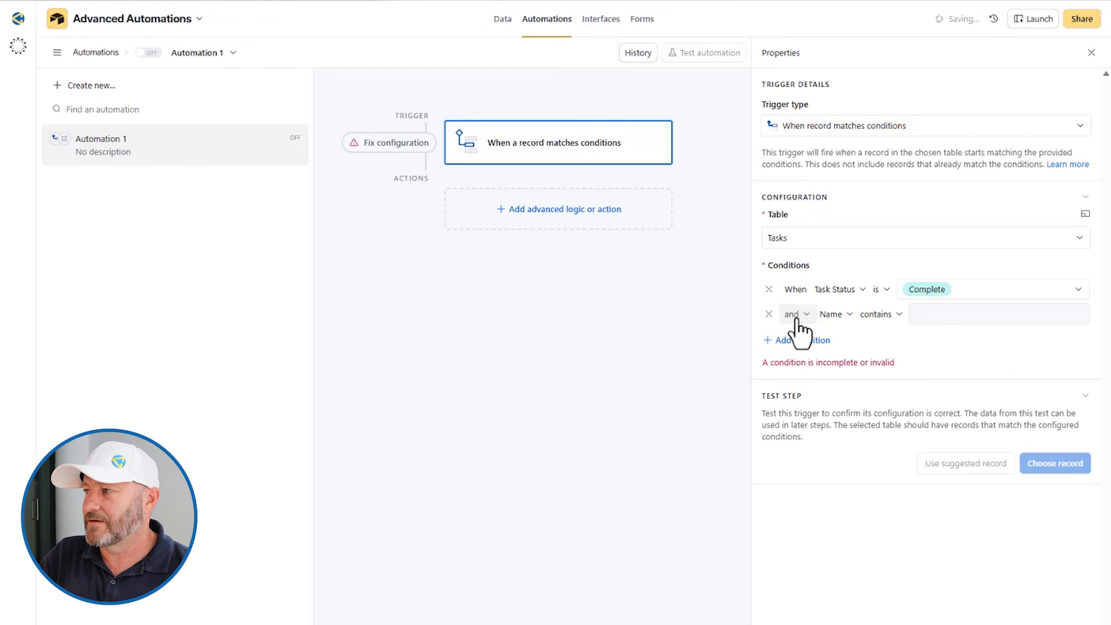
{"action": "left_click", "coordinate": [828, 315]}
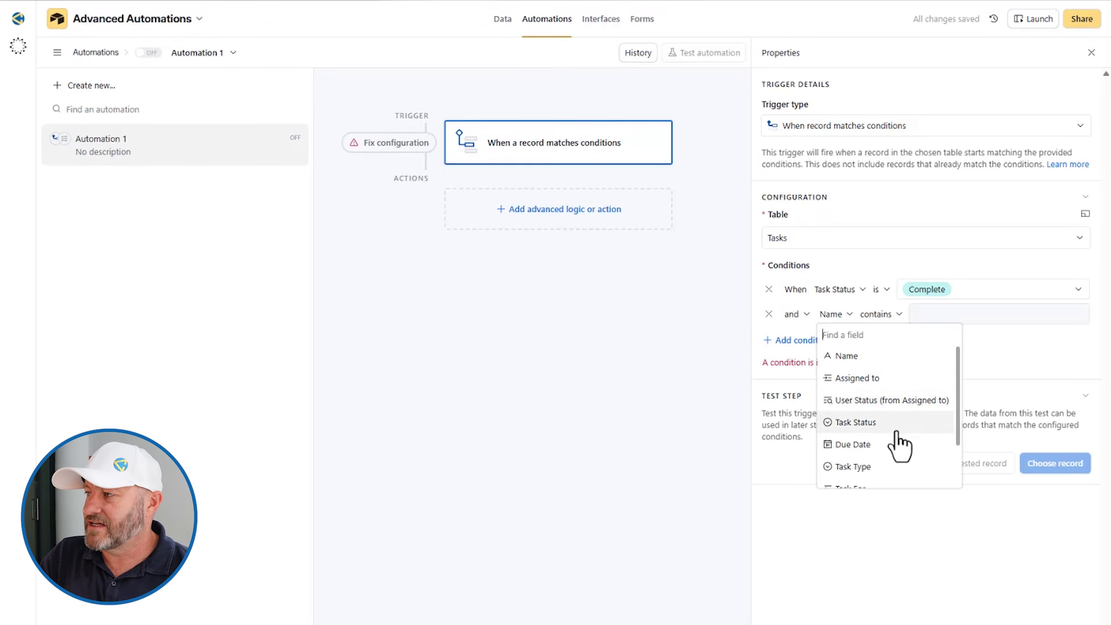
{"action": "scroll", "coordinate": [898, 454], "scroll_direction": "down", "scroll_amount": 3}
{"action": "left_click", "coordinate": [875, 478]}
{"action": "left_click", "coordinate": [898, 314]}
{"action": "scroll", "coordinate": [935, 457], "scroll_direction": "down", "scroll_amount": 5}
{"action": "left_click", "coordinate": [921, 466]}
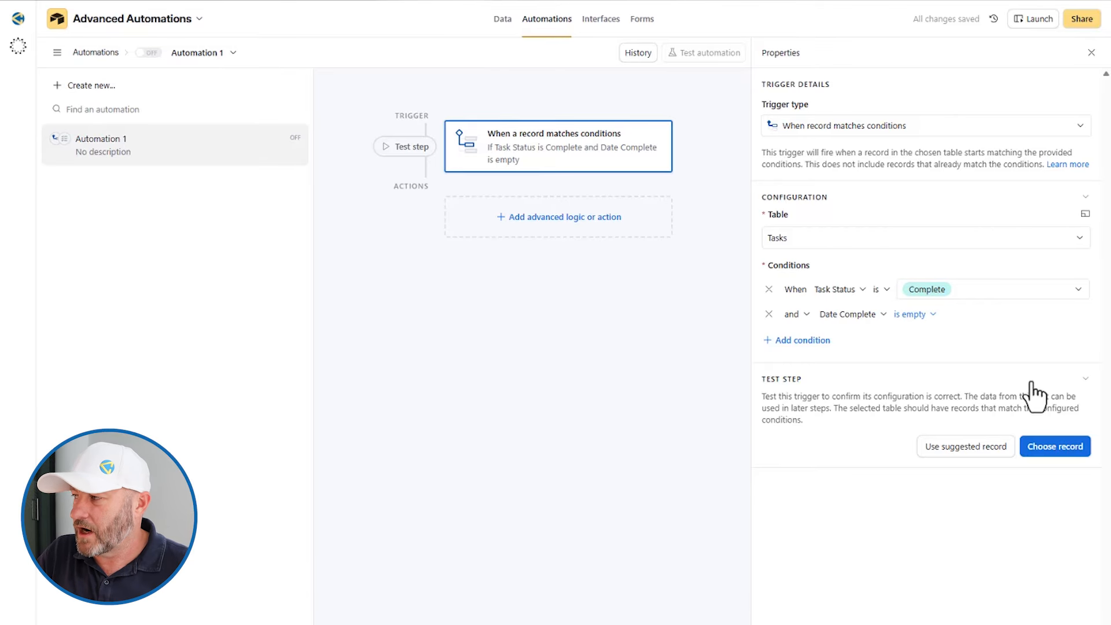
{"action": "left_click", "coordinate": [1041, 449]}
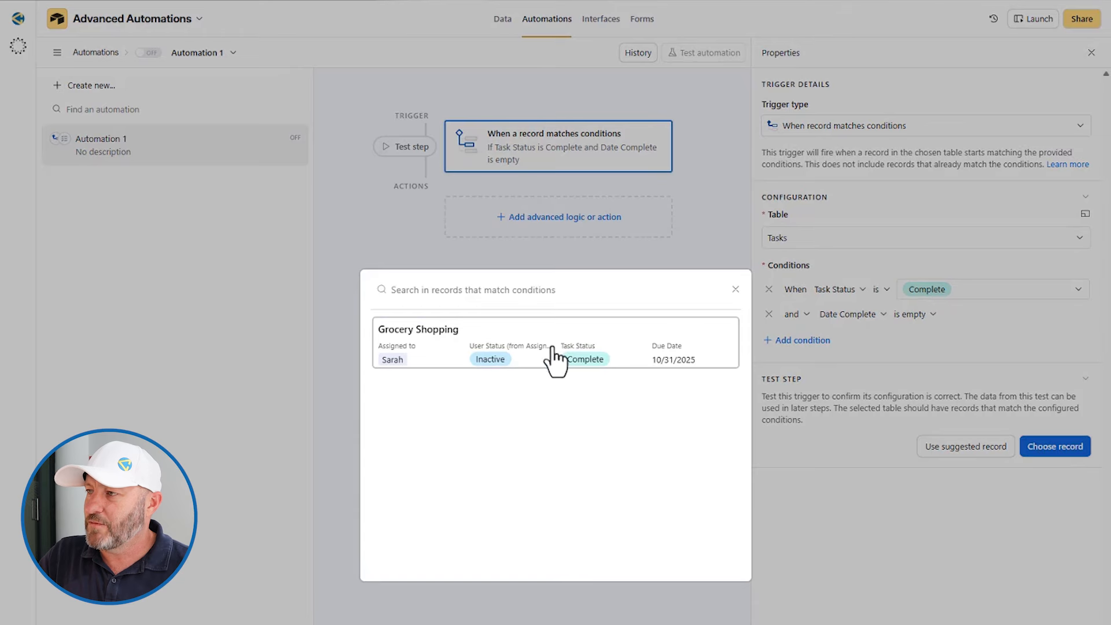
{"action": "left_click", "coordinate": [489, 345]}
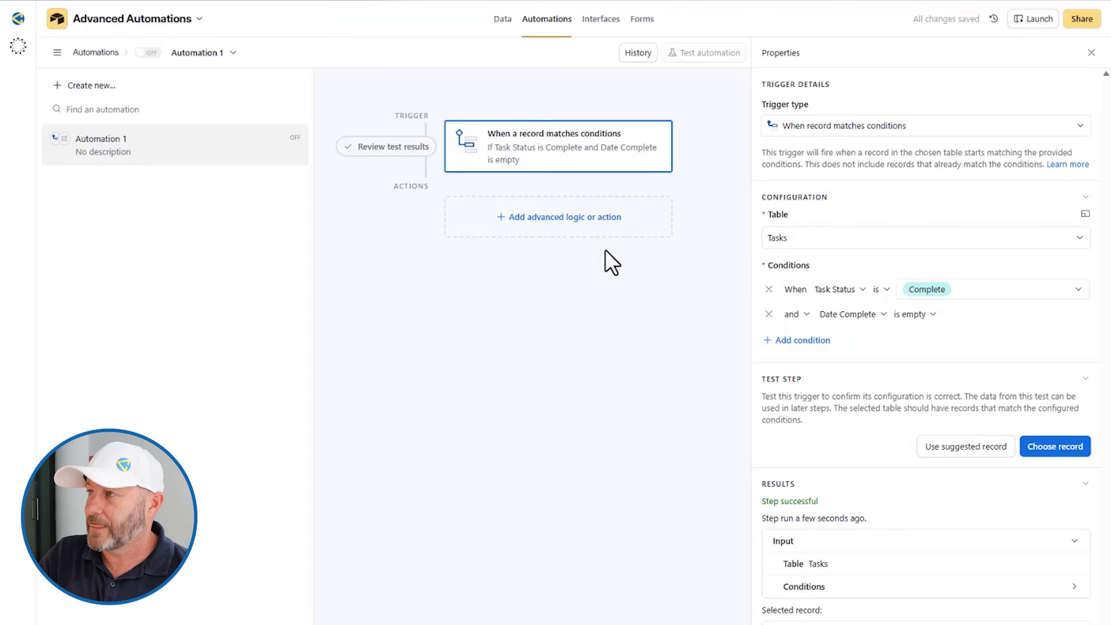
- Add conditional logic after the trigger with a group that runs if Task Type is Internal
{"action": "left_click", "coordinate": [559, 229]}
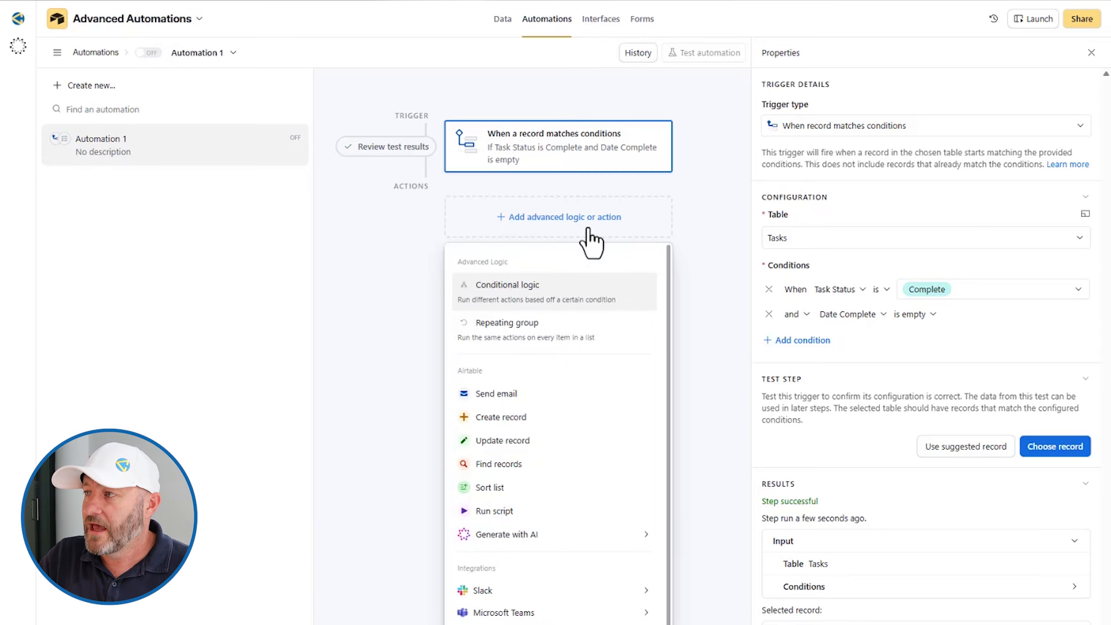
{"action": "left_click", "coordinate": [543, 304]}
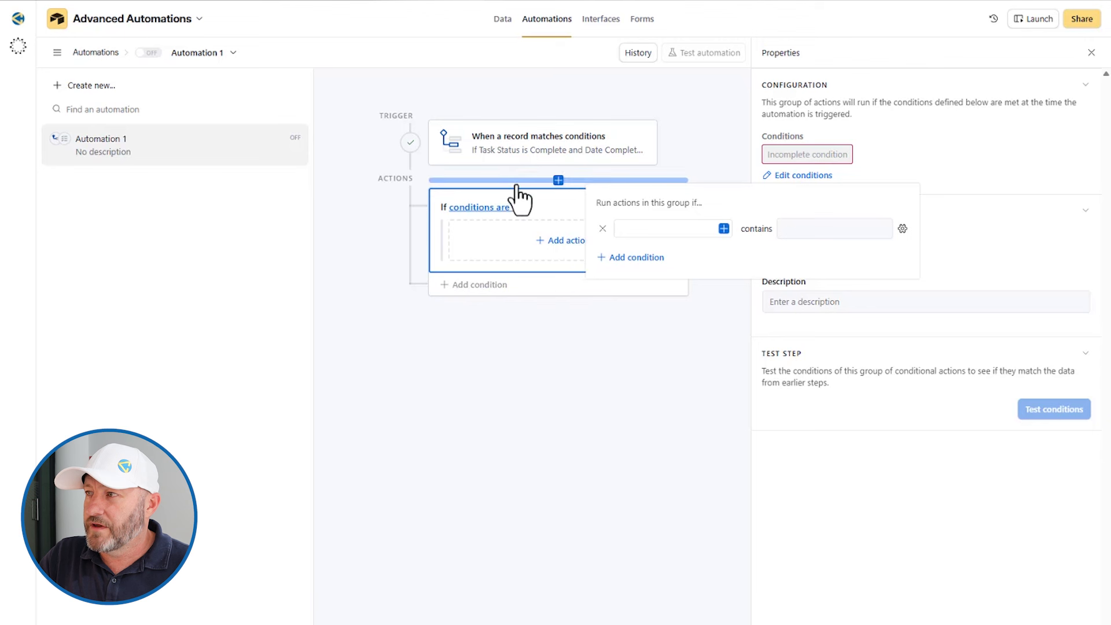
{"action": "left_click", "coordinate": [723, 228]}
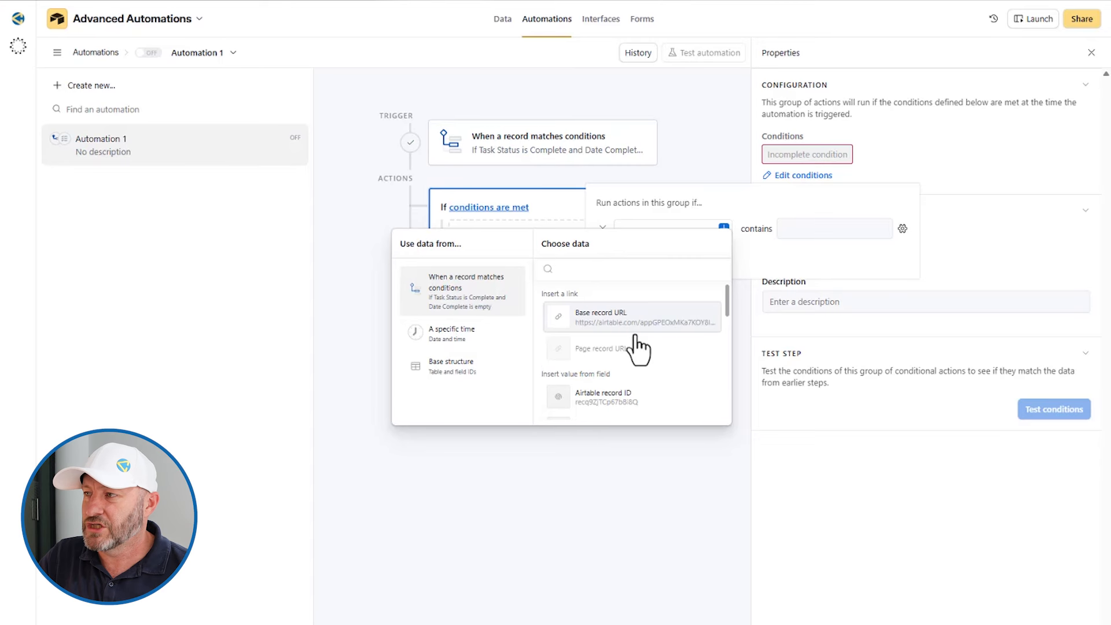
{"action": "scroll", "coordinate": [628, 344], "scroll_direction": "down", "scroll_amount": 5}
{"action": "scroll", "coordinate": [620, 353], "scroll_direction": "down", "scroll_amount": 2}
{"action": "scroll", "coordinate": [619, 361], "scroll_direction": "down", "scroll_amount": 2}
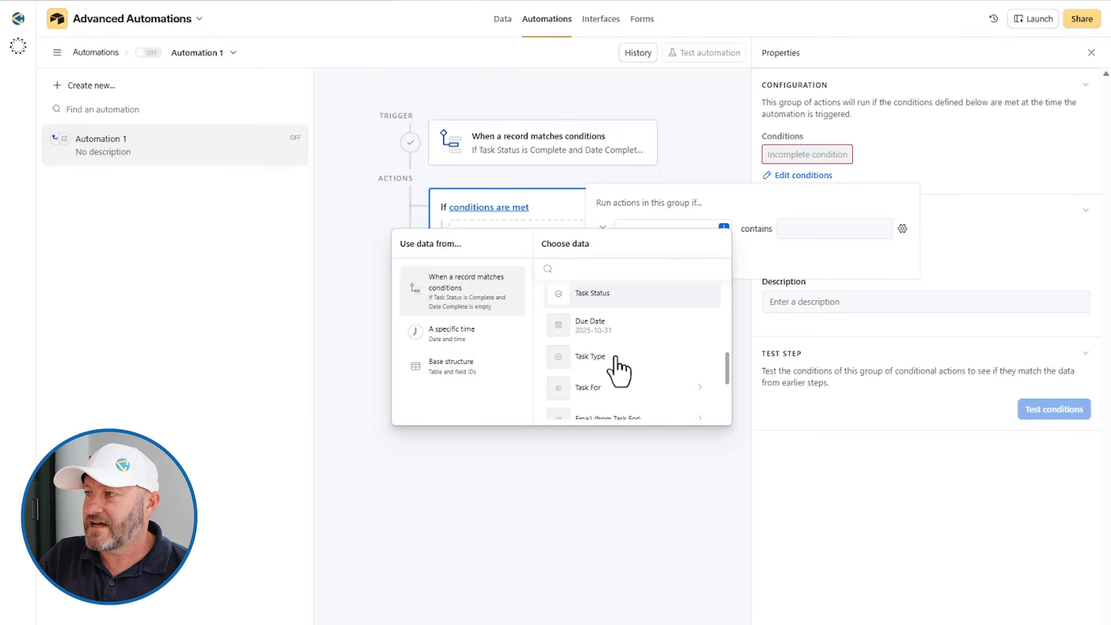
{"action": "left_click", "coordinate": [615, 358]}
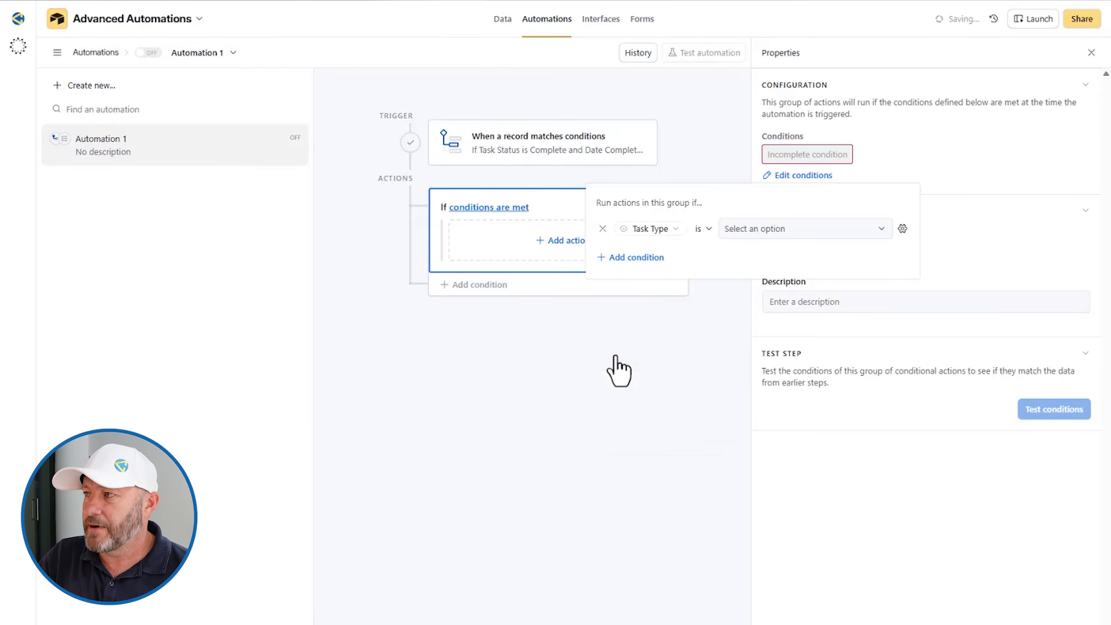
{"action": "left_click", "coordinate": [731, 231]}
{"action": "left_click", "coordinate": [747, 279]}
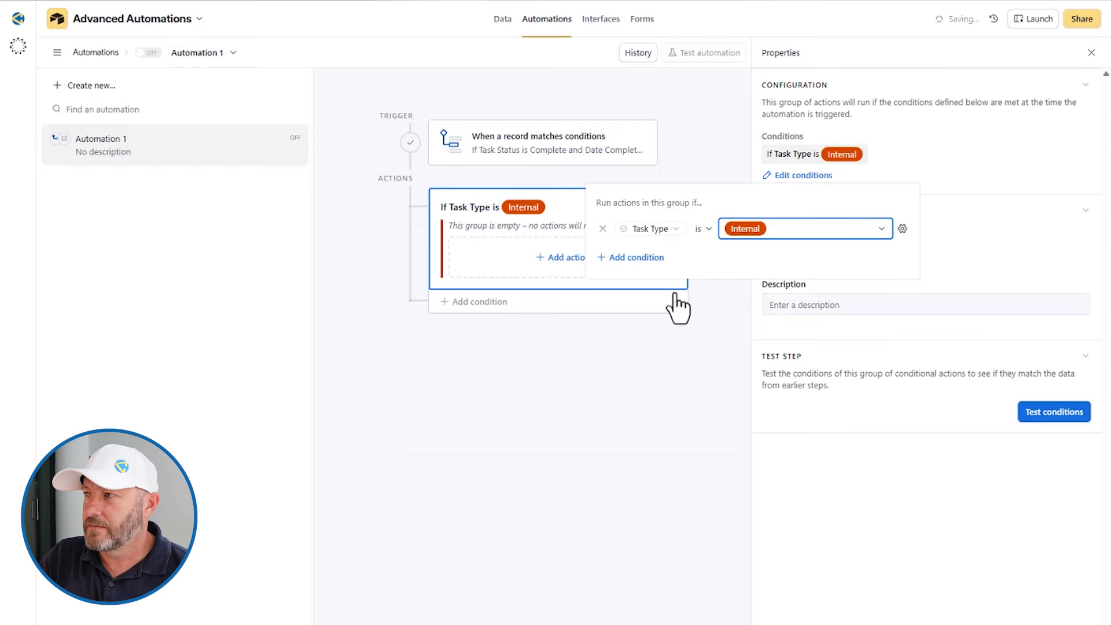
{"action": "left_click", "coordinate": [740, 315]}
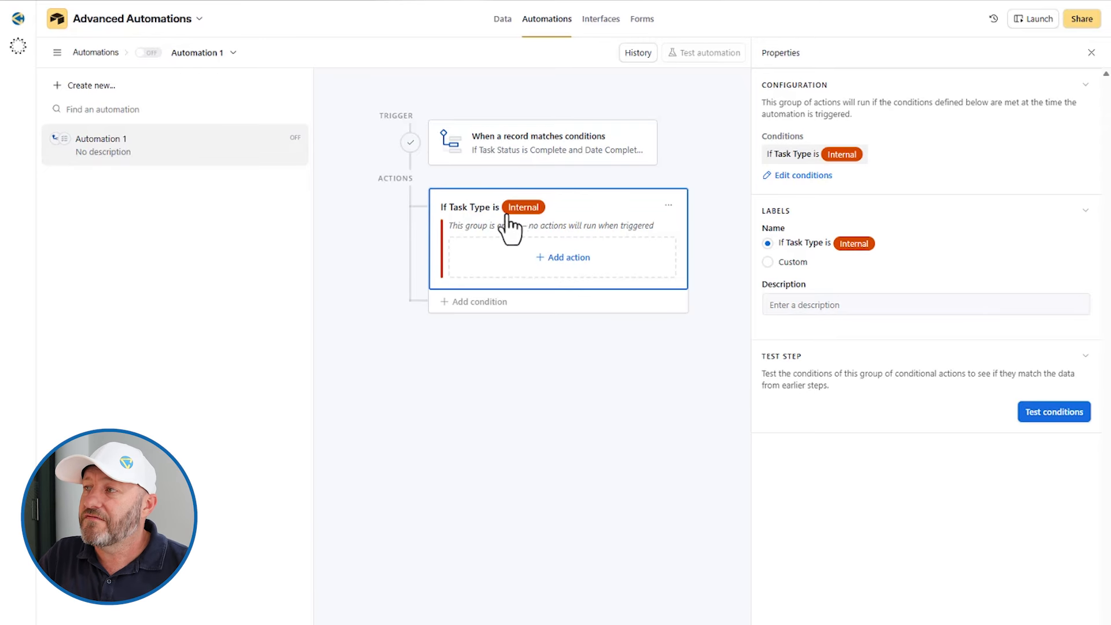
- Add a second conditional group that runs otherwise if Task Type is Client Work
{"action": "left_click", "coordinate": [476, 304]}
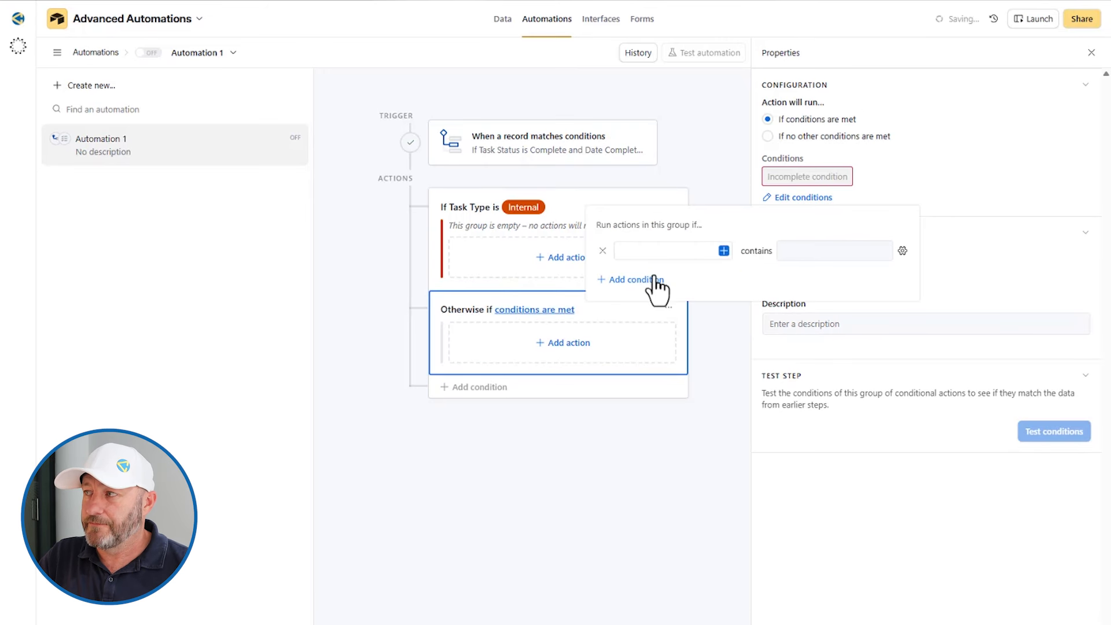
{"action": "left_click", "coordinate": [724, 251]}
{"action": "scroll", "coordinate": [612, 369], "scroll_direction": "down", "scroll_amount": 5}
{"action": "left_click", "coordinate": [614, 379]}
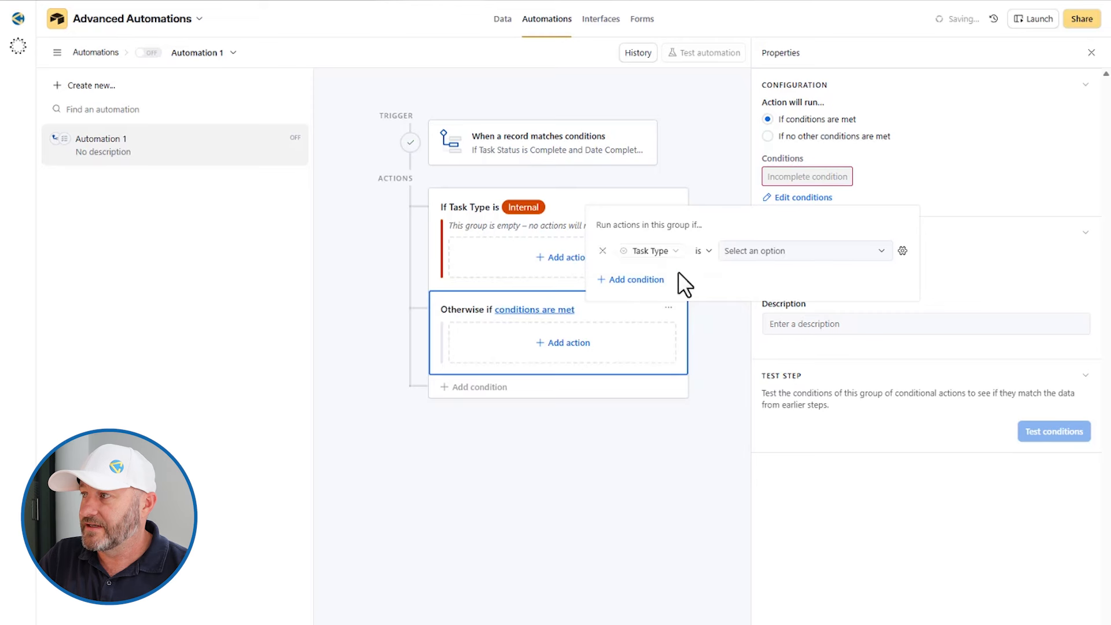
{"action": "left_click", "coordinate": [759, 254]}
{"action": "left_click", "coordinate": [759, 327]}
{"action": "left_click", "coordinate": [679, 432]}
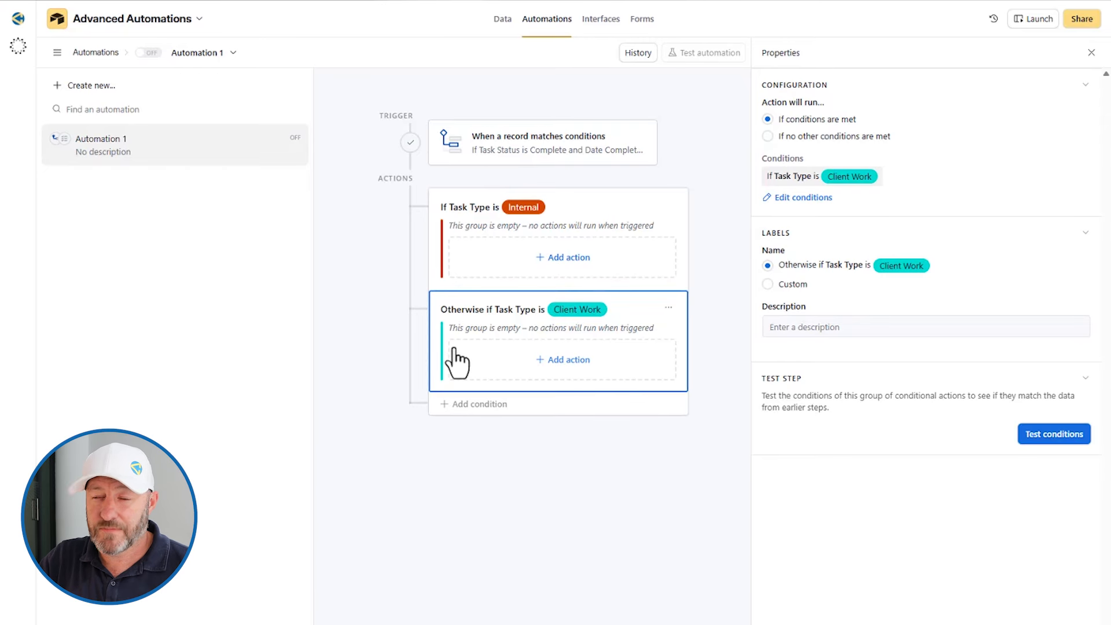
- Add an Update record action to the Internal group, targeting the Tasks table and the trigger record's Airtable record ID
{"action": "left_click", "coordinate": [544, 259]}
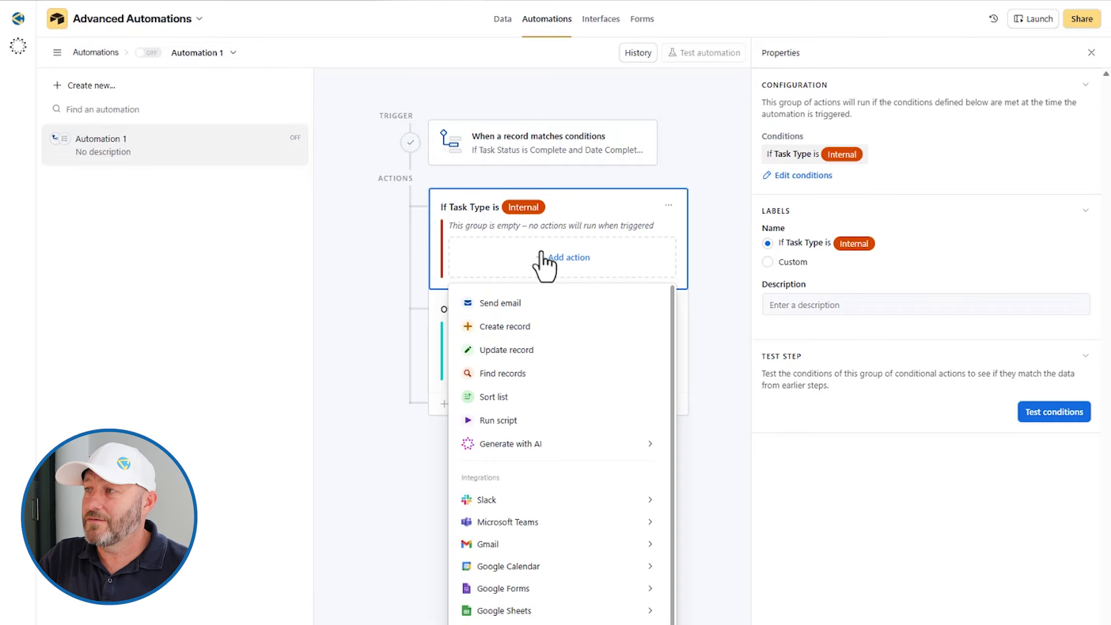
{"action": "left_click", "coordinate": [514, 349]}
{"action": "left_click", "coordinate": [817, 377]}
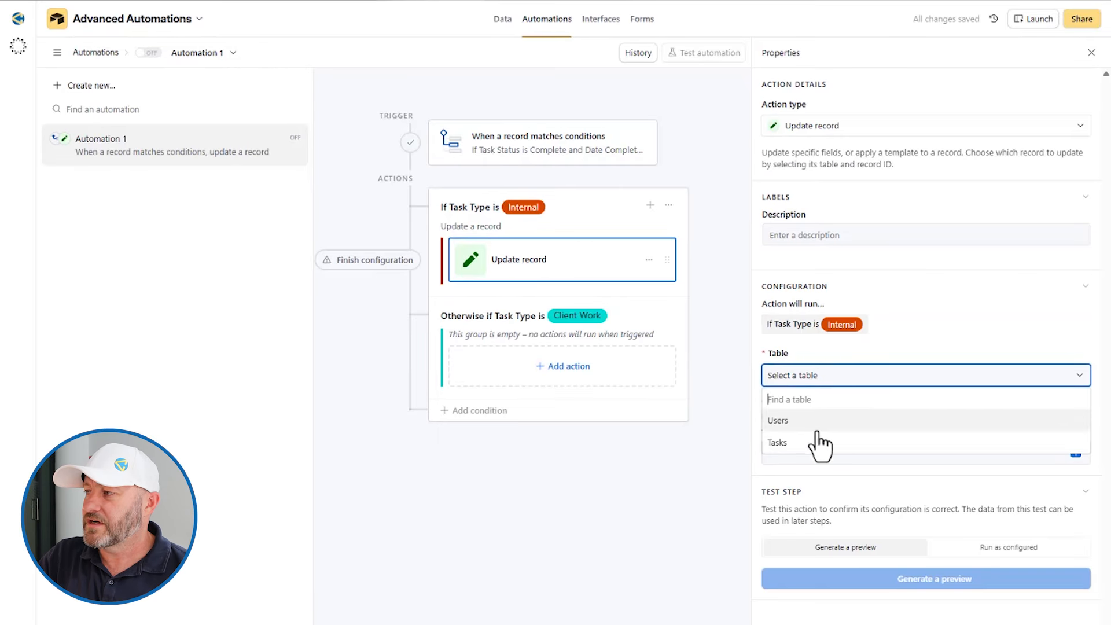
{"action": "left_click", "coordinate": [803, 444]}
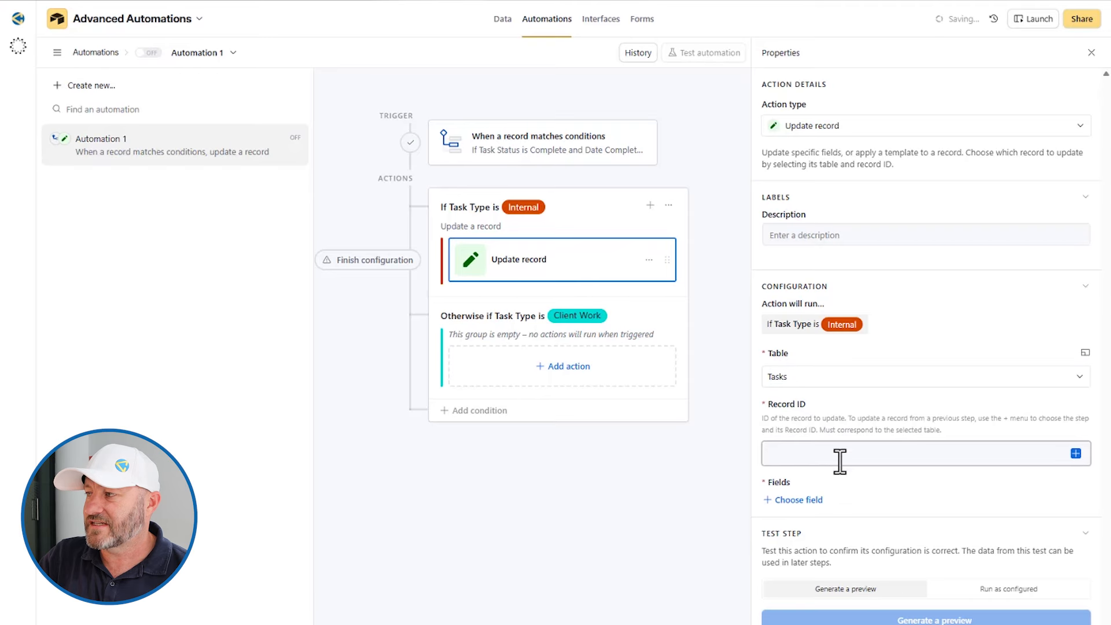
{"action": "left_click", "coordinate": [1076, 454]}
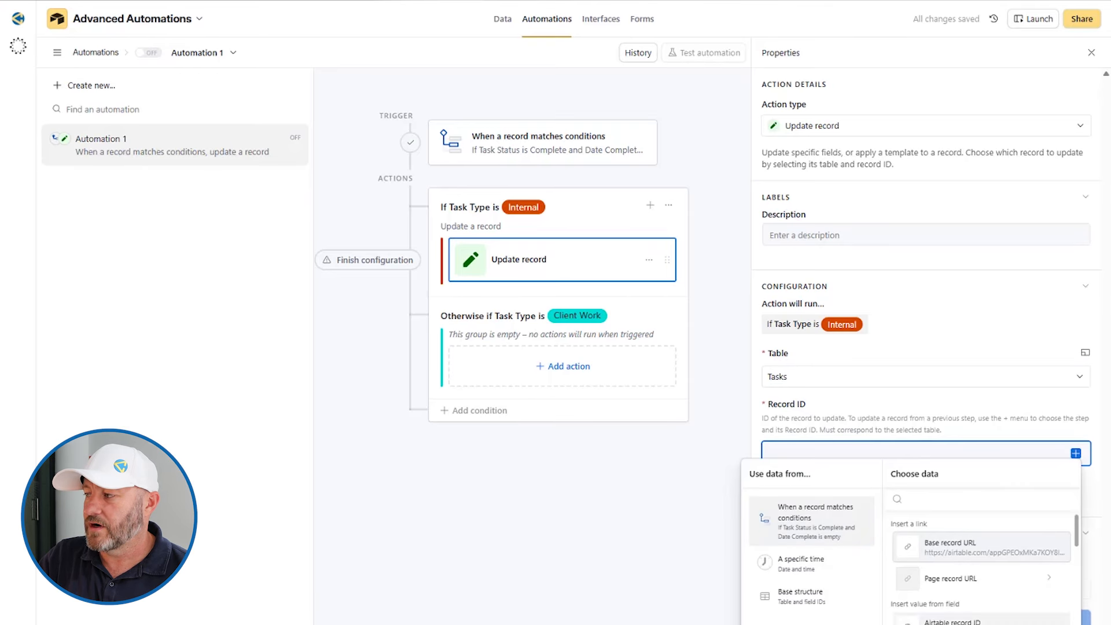
{"action": "left_click", "coordinate": [949, 621]}
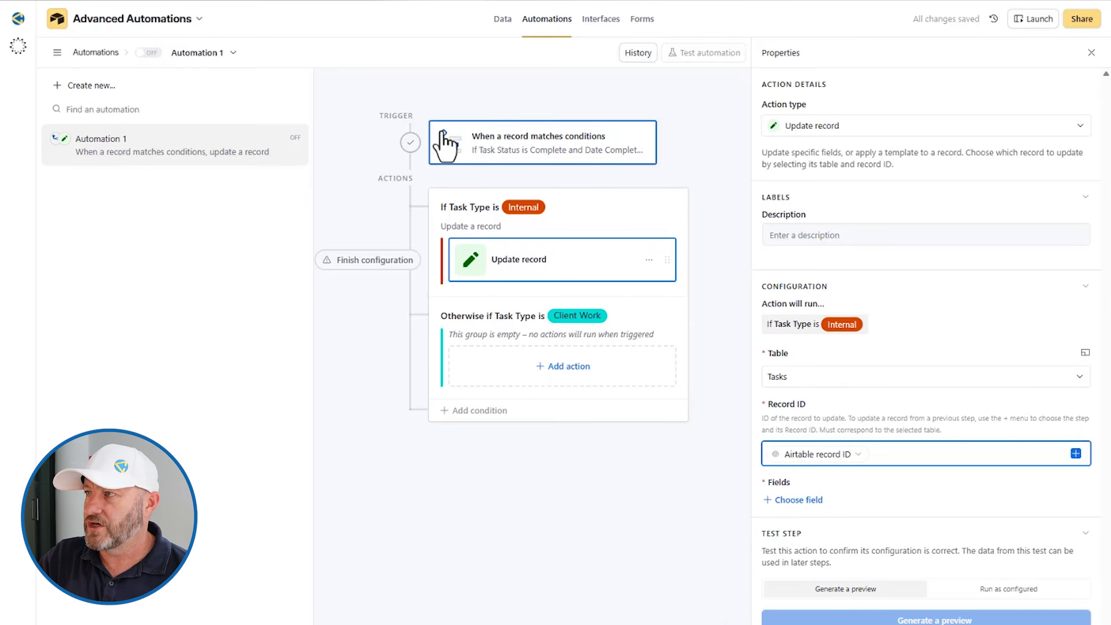
- Have the Update record action fill Date Complete with the dynamic value Actual run time
{"action": "left_click", "coordinate": [792, 501]}
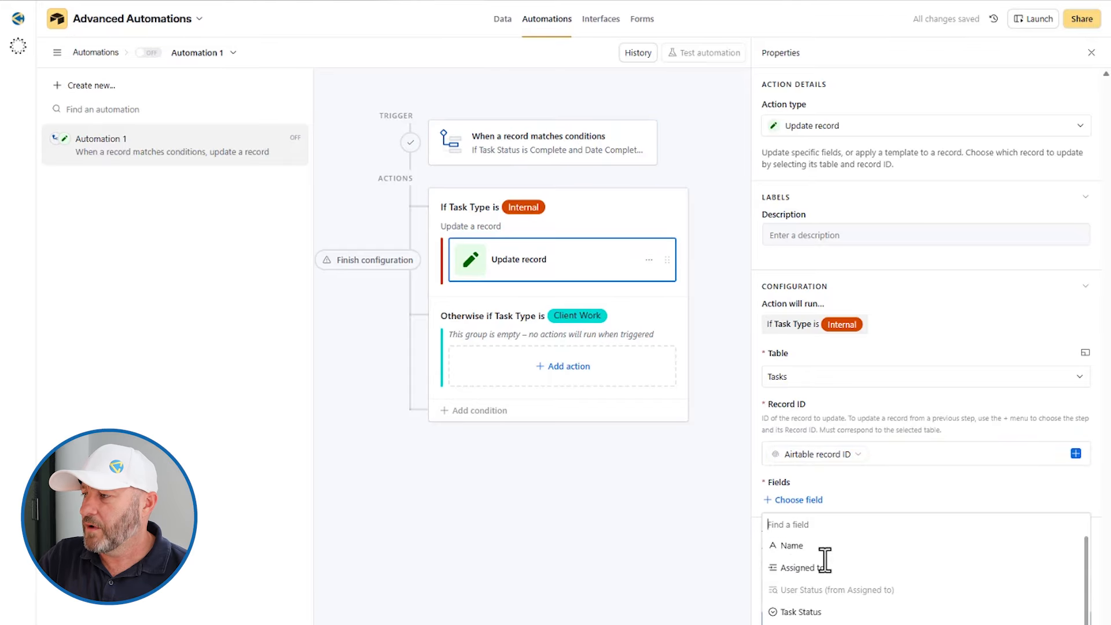
{"action": "scroll", "coordinate": [856, 597], "scroll_direction": "down", "scroll_amount": 3}
{"action": "left_click", "coordinate": [810, 623]}
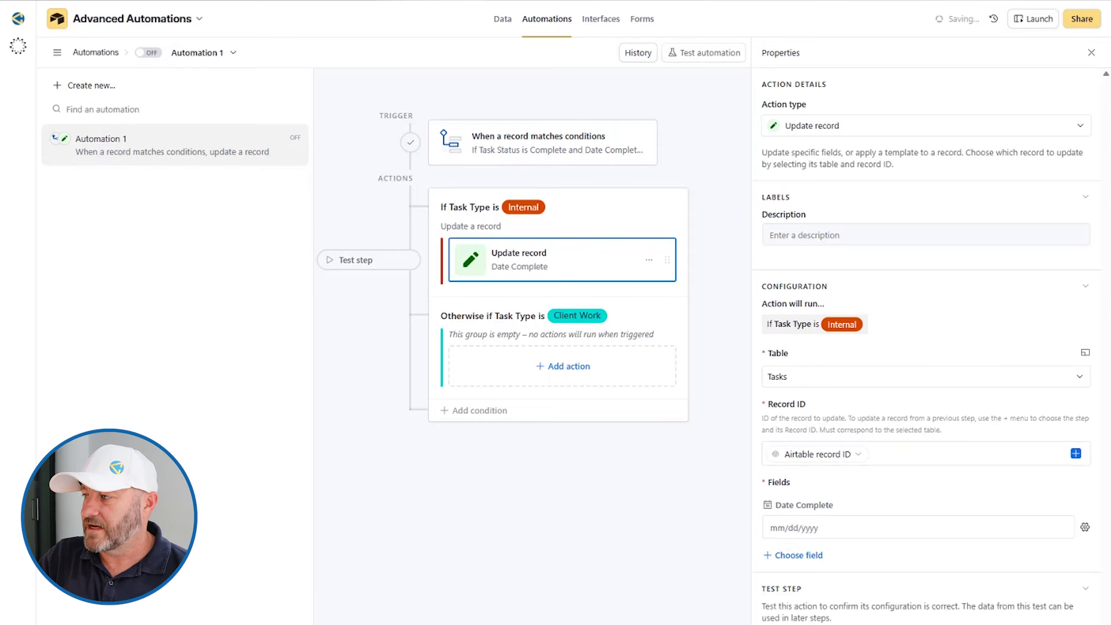
{"action": "left_click", "coordinate": [1085, 528]}
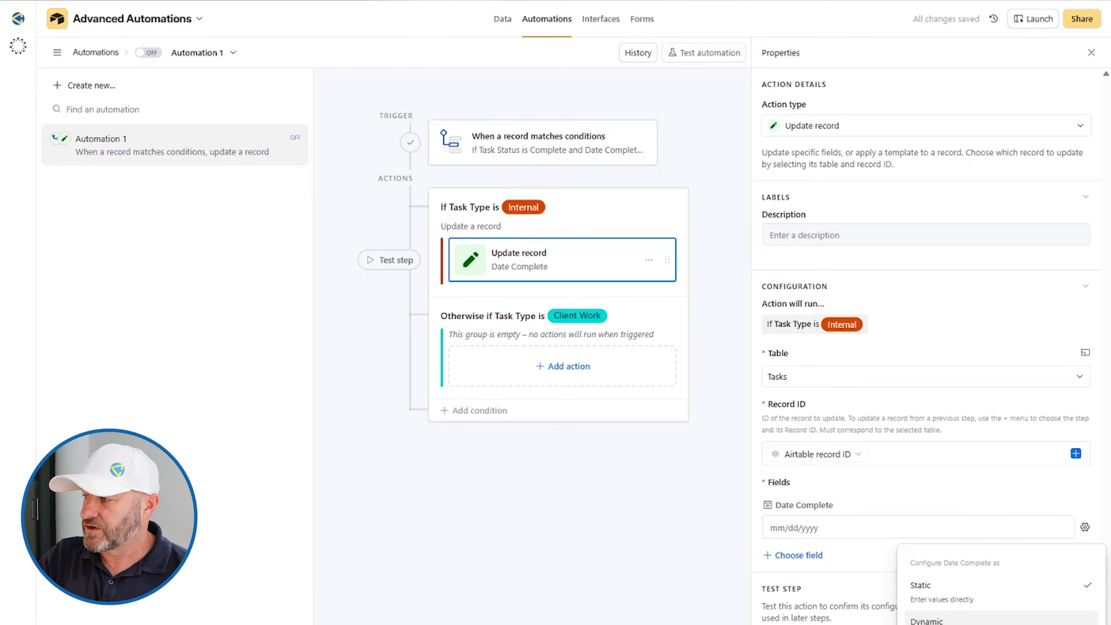
{"action": "left_click", "coordinate": [927, 620]}
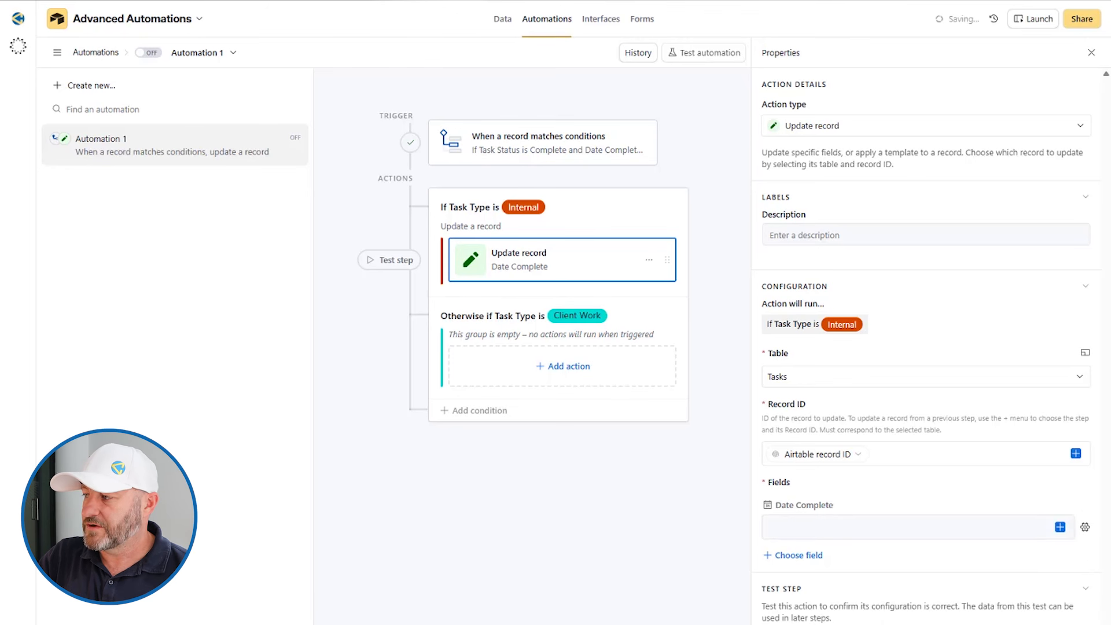
{"action": "left_click", "coordinate": [1060, 526]}
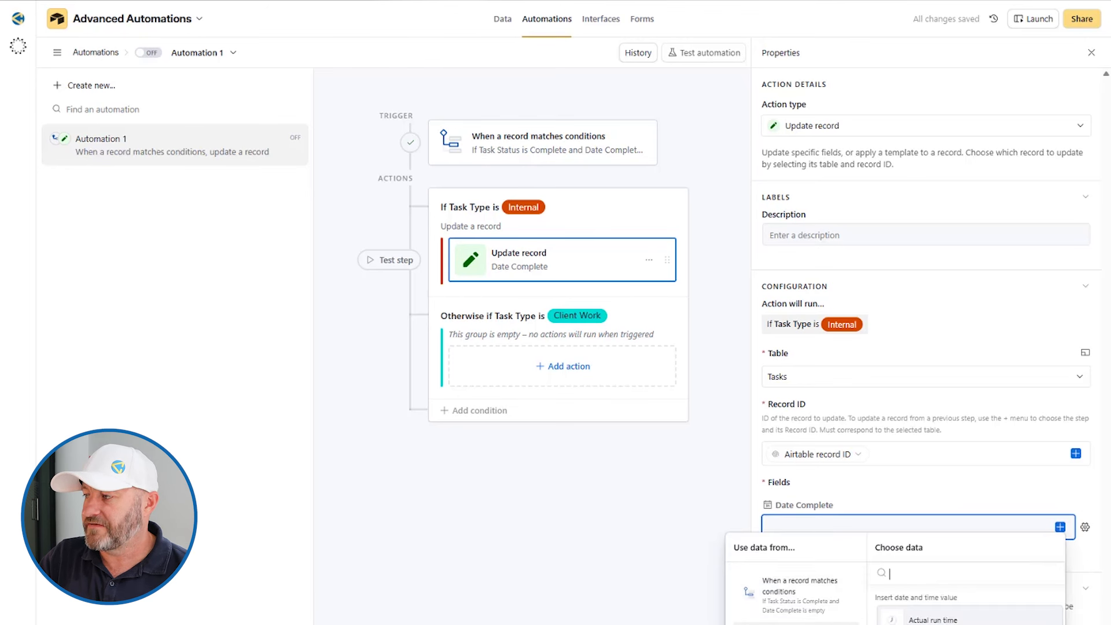
{"action": "left_click", "coordinate": [929, 621]}
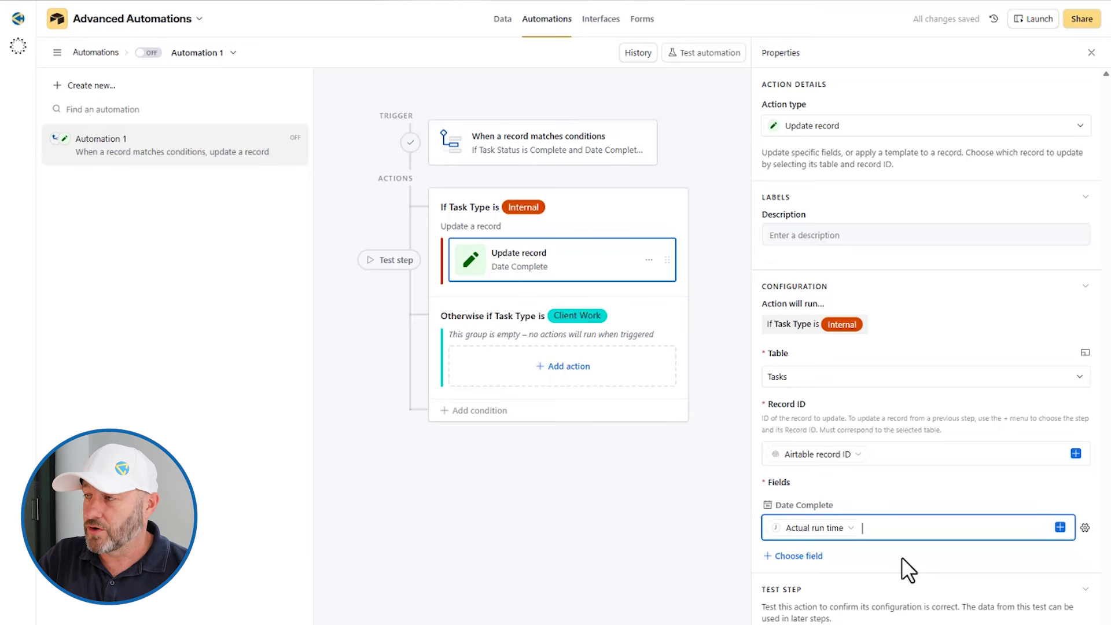
- Duplicate the Update record action and move the copy into the Client Work group
{"action": "left_click", "coordinate": [649, 259]}
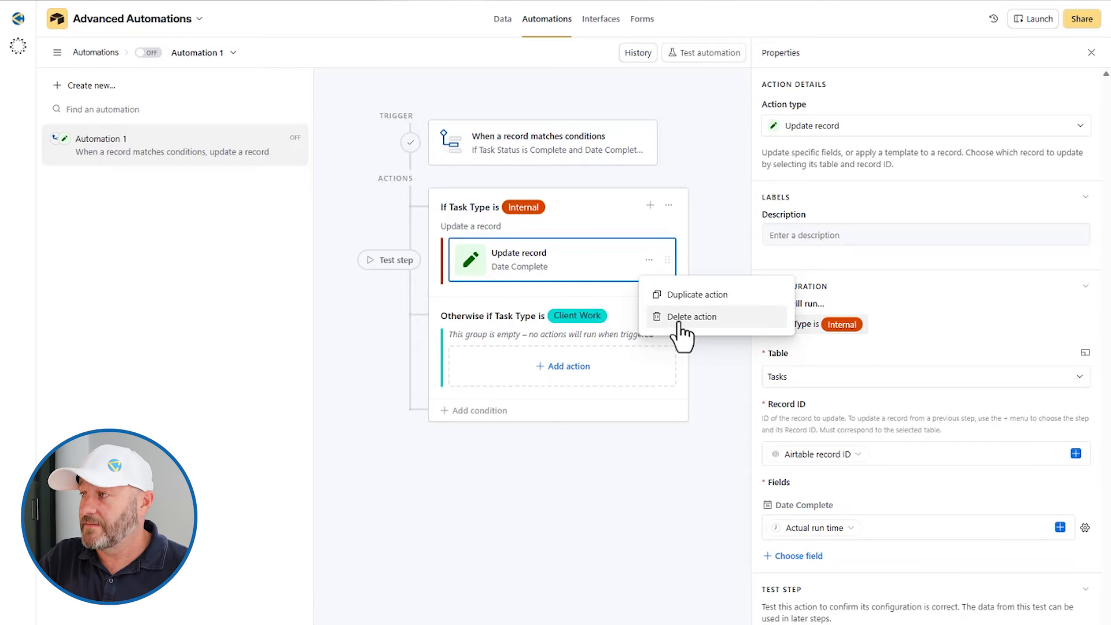
{"action": "left_click", "coordinate": [681, 295]}
{"action": "left_click_drag", "start_coordinate": [667, 306], "coordinate": [584, 427]}
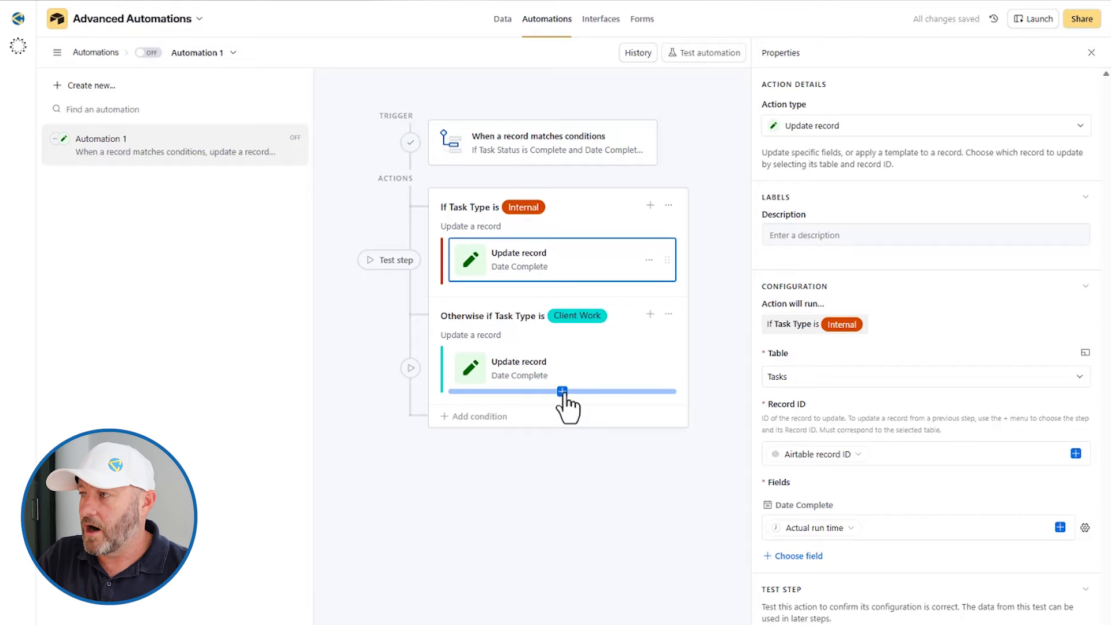
{"action": "left_click", "coordinate": [562, 391]}
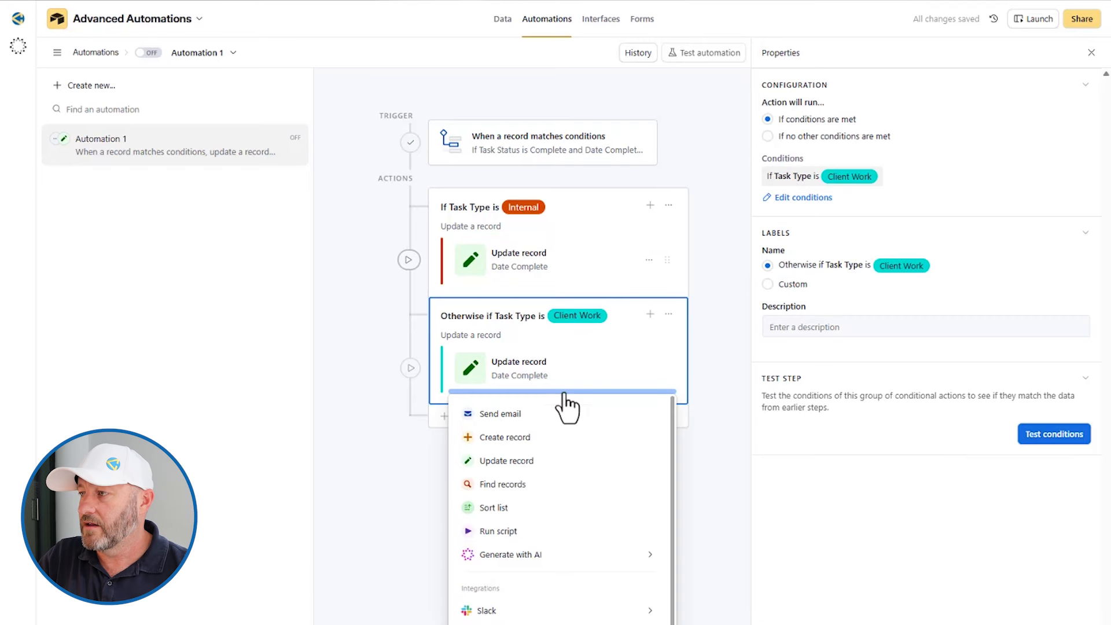
{"action": "left_click", "coordinate": [518, 415]}
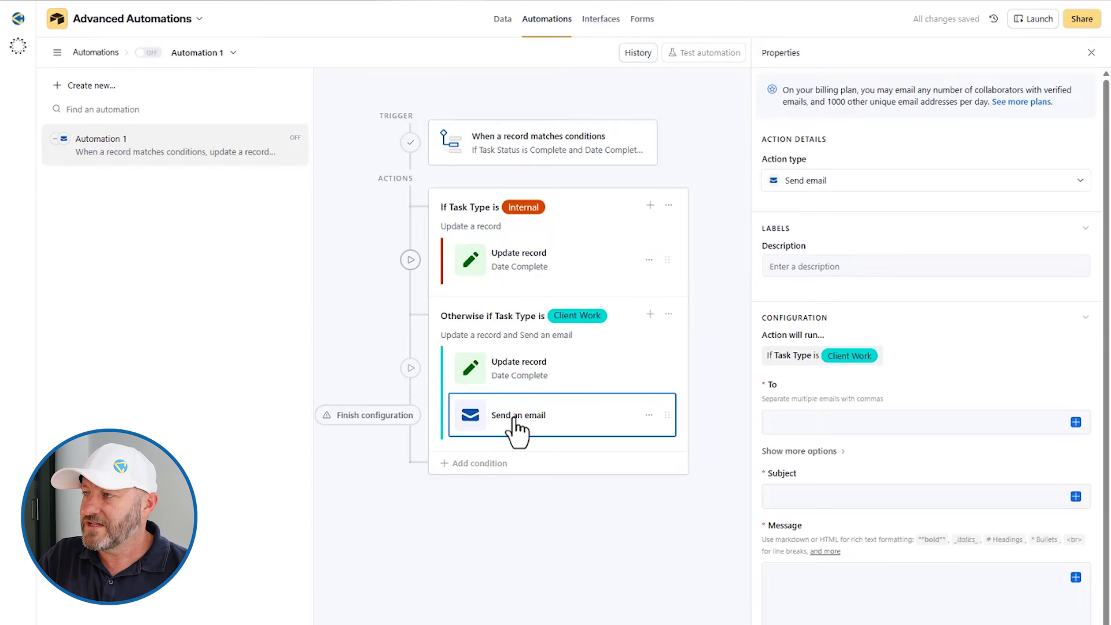
{"action": "left_click", "coordinate": [649, 415]}
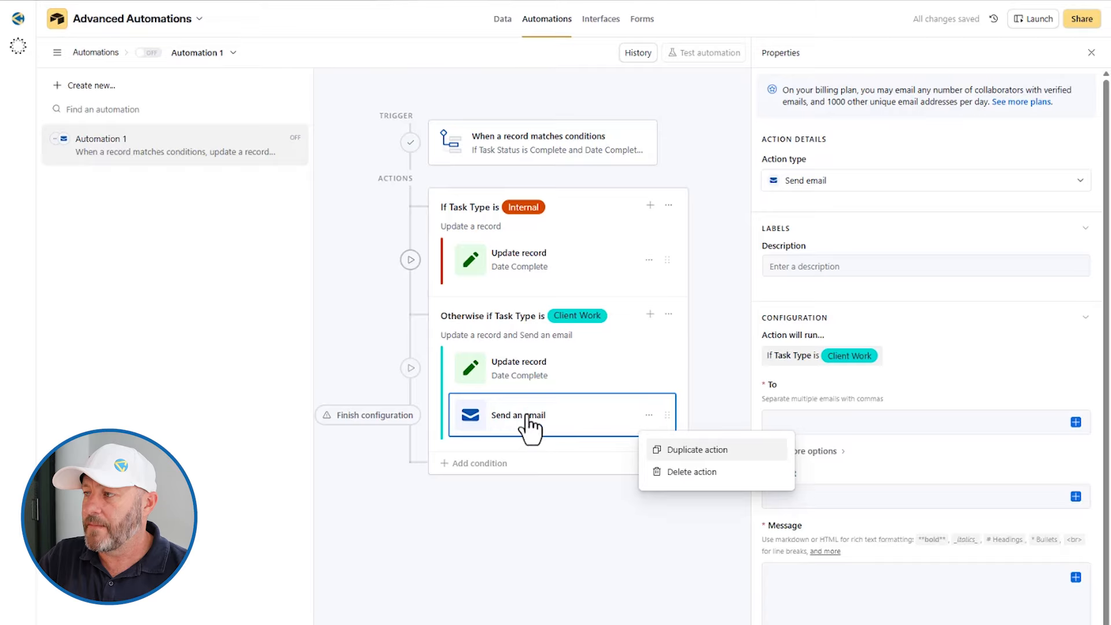
{"action": "left_click", "coordinate": [693, 480]}
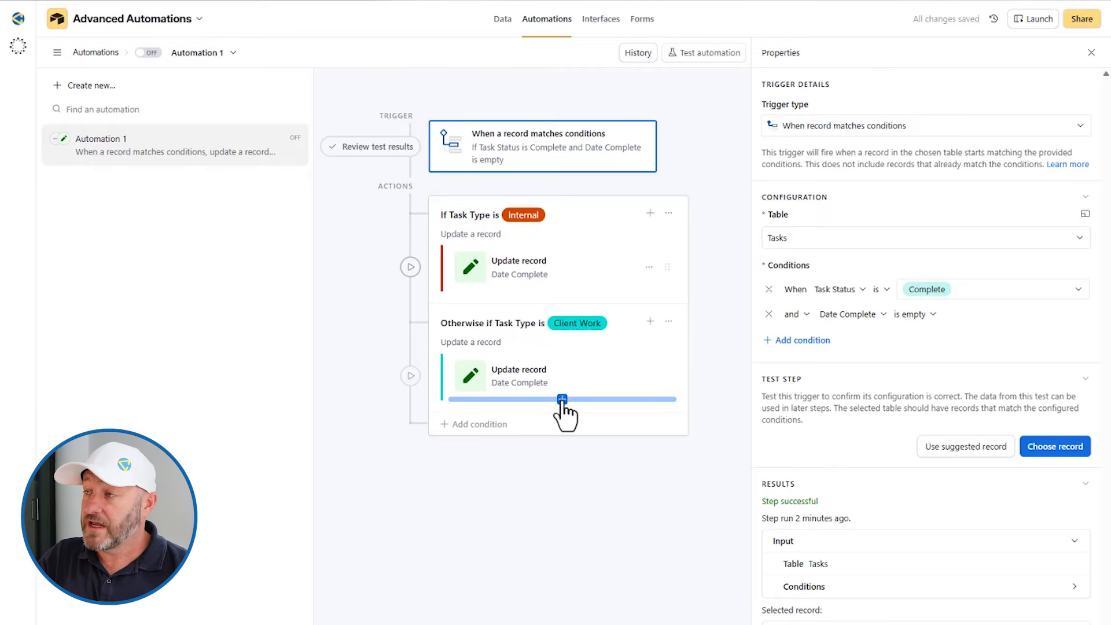
- Add a Gmail Send email action after Update record in the Client Work group, sending from the GAP Consulting account
{"action": "left_click", "coordinate": [562, 399]}
{"action": "mouse_move", "coordinate": [490, 624]}
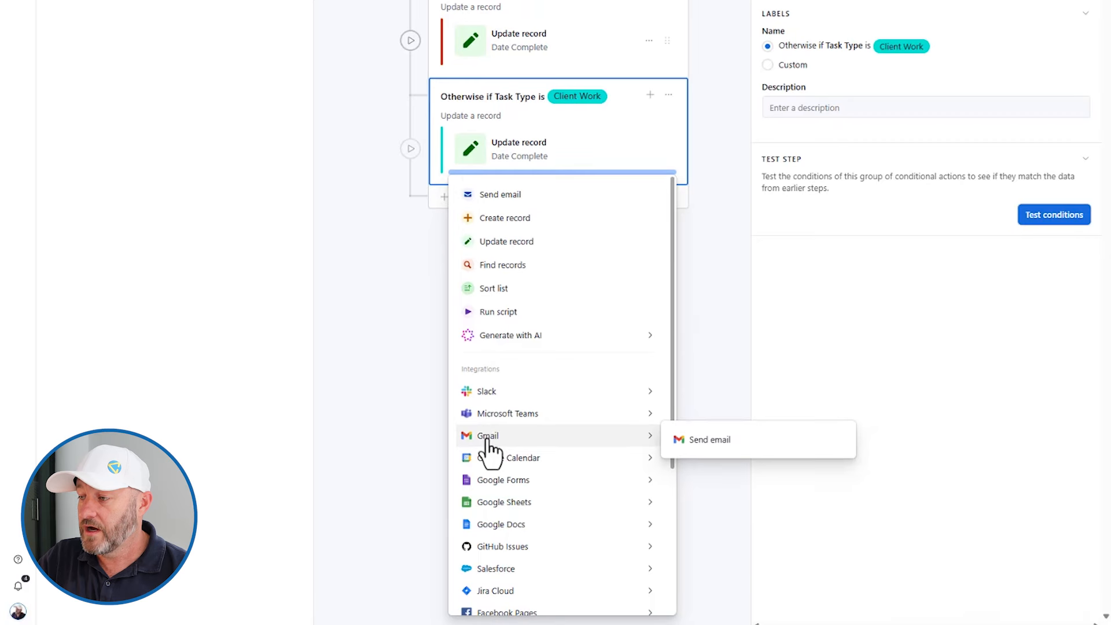
{"action": "scroll", "coordinate": [489, 446], "scroll_direction": "down", "scroll_amount": 2}
{"action": "mouse_move", "coordinate": [495, 328]}
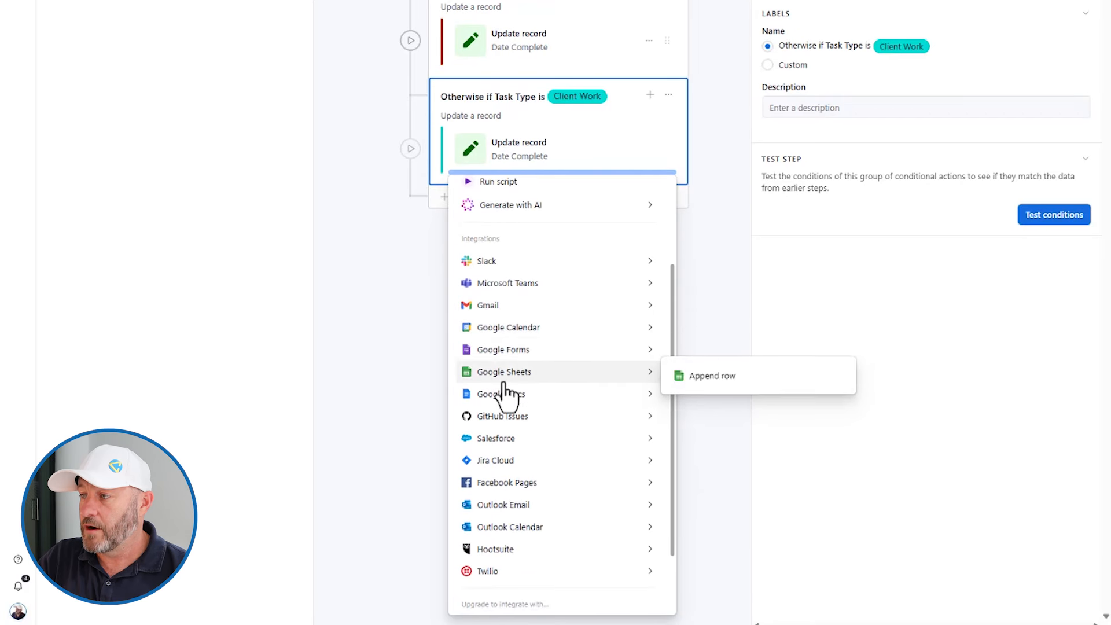
{"action": "scroll", "coordinate": [550, 391], "scroll_direction": "up", "scroll_amount": 1}
{"action": "mouse_move", "coordinate": [553, 394]}
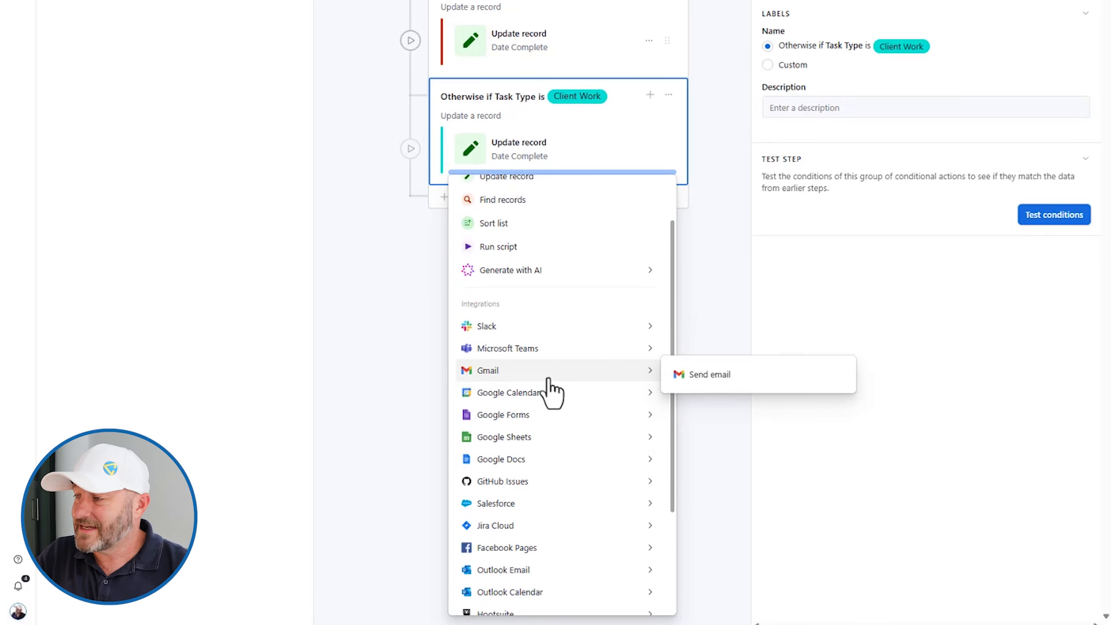
{"action": "left_click", "coordinate": [714, 375]}
{"action": "left_click", "coordinate": [814, 135]}
{"action": "left_click", "coordinate": [811, 186]}
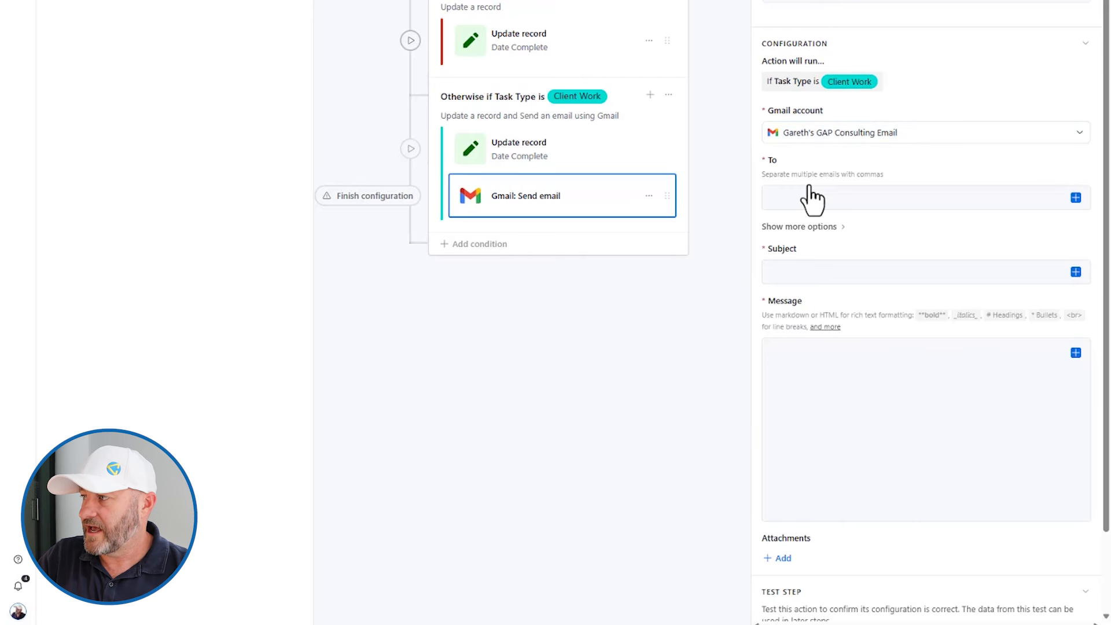
- Address the email to the trigger record's Email (from Task For) field, inserted as its value
{"action": "left_click", "coordinate": [979, 200]}
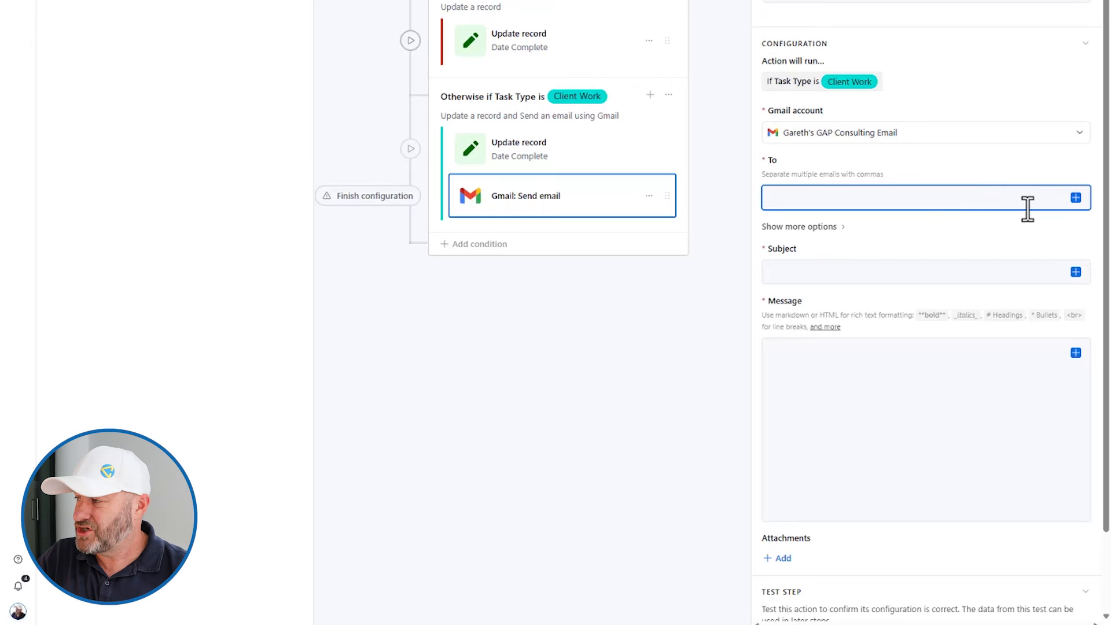
{"action": "left_click", "coordinate": [1076, 198]}
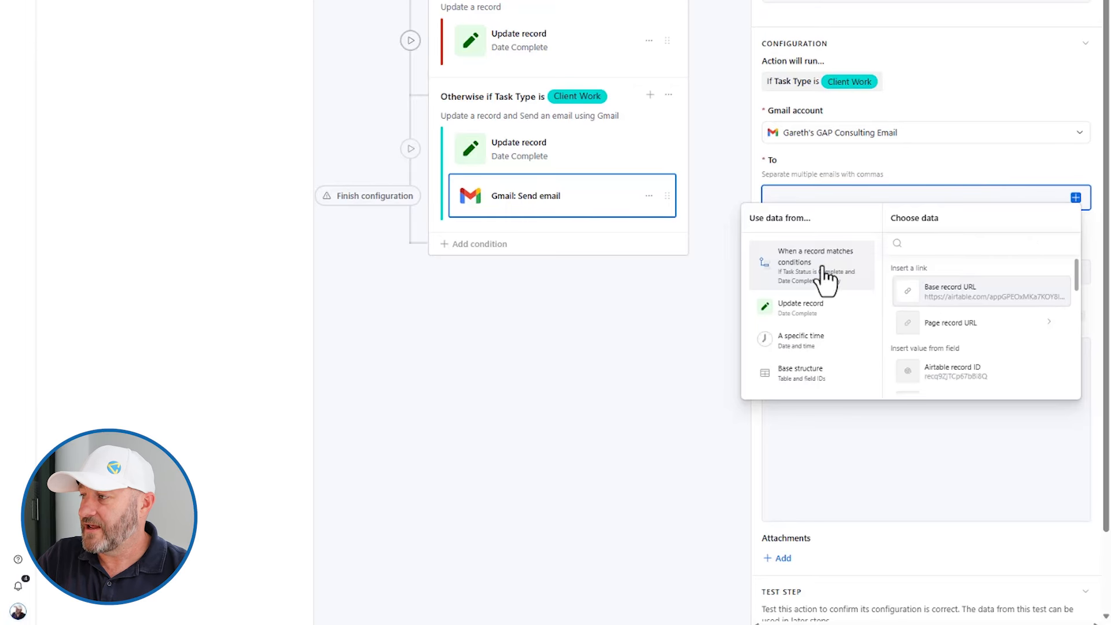
{"action": "type", "text": "em"}
{"action": "left_click", "coordinate": [965, 293]}
{"action": "left_click", "coordinate": [949, 374]}
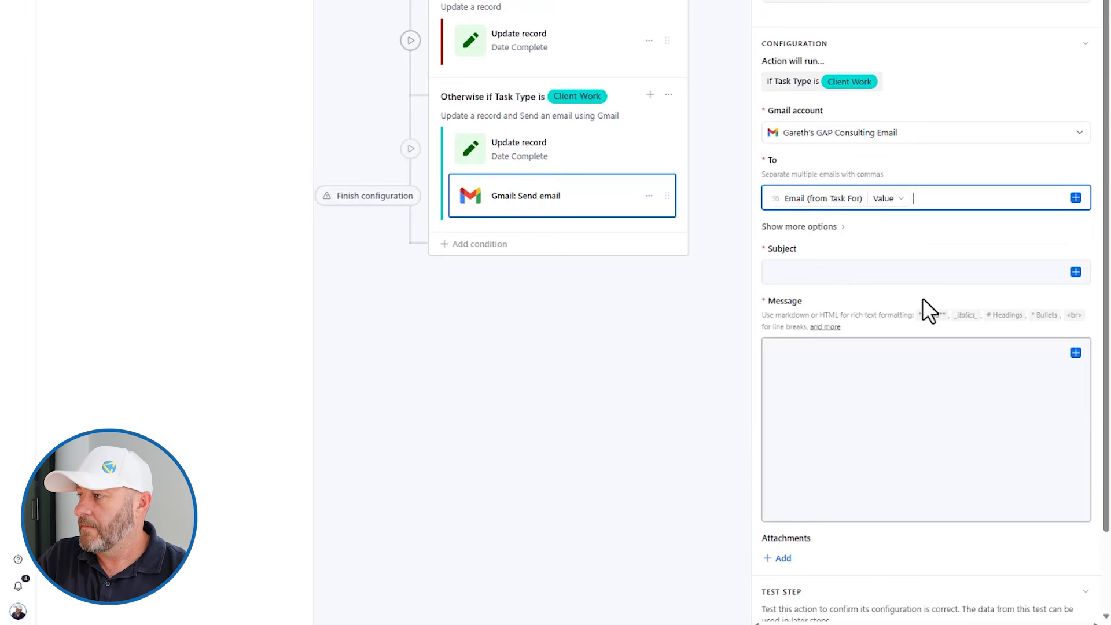
- Set the email's subject to "New Task Complete"
{"action": "left_click", "coordinate": [832, 281]}
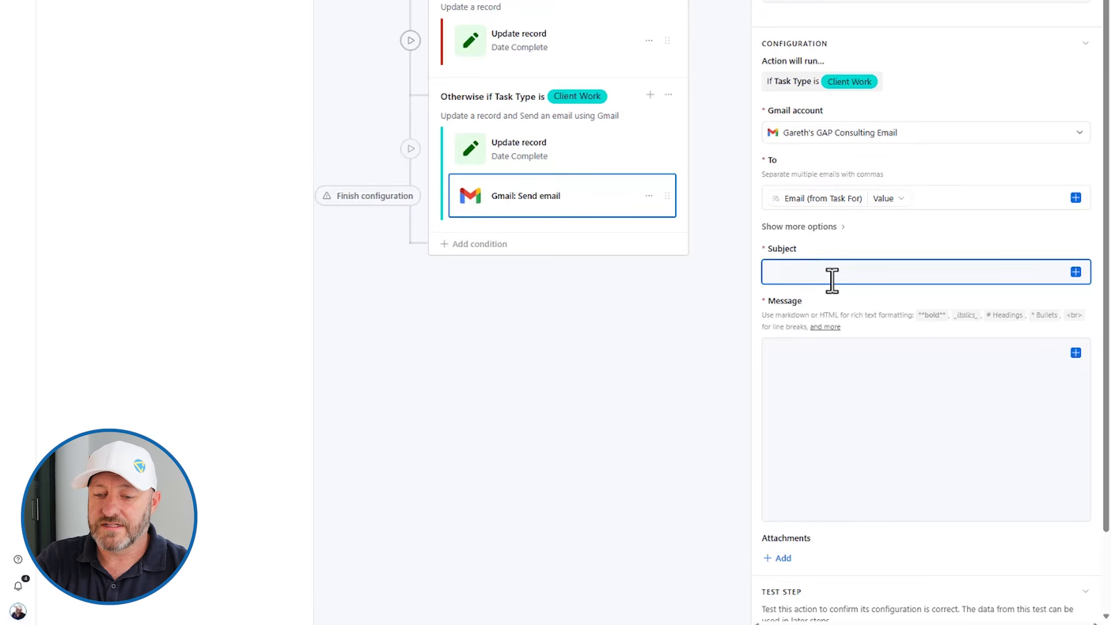
{"action": "type", "text": "New Task Complete"}
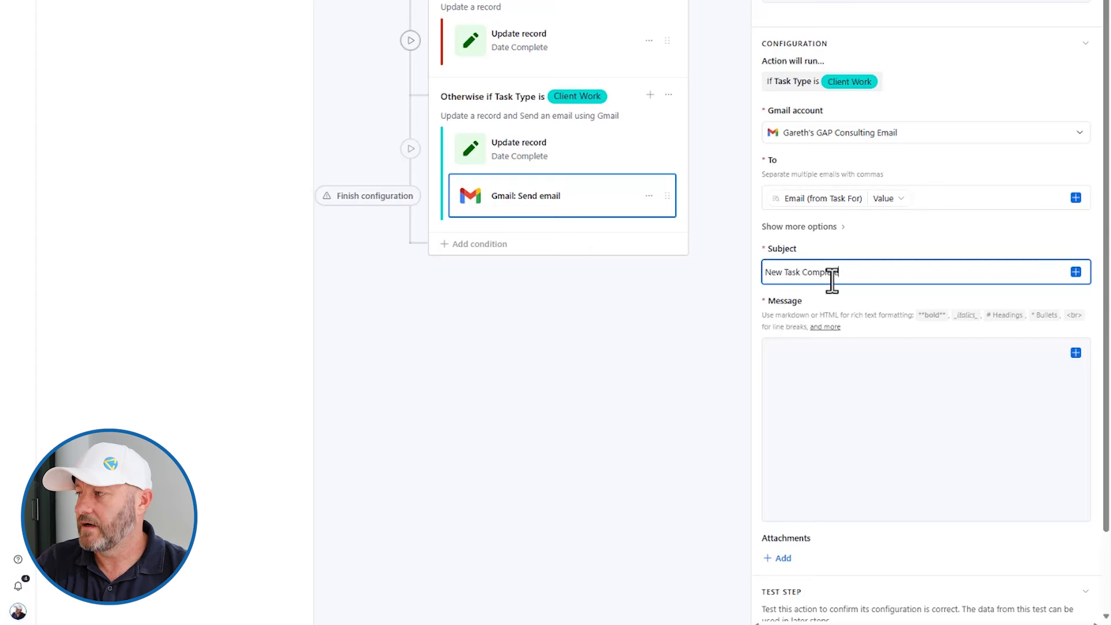
{"action": "key", "text": "Tab"}
- Write the email message text "We just completed this task:"
{"action": "left_click", "coordinate": [869, 378]}
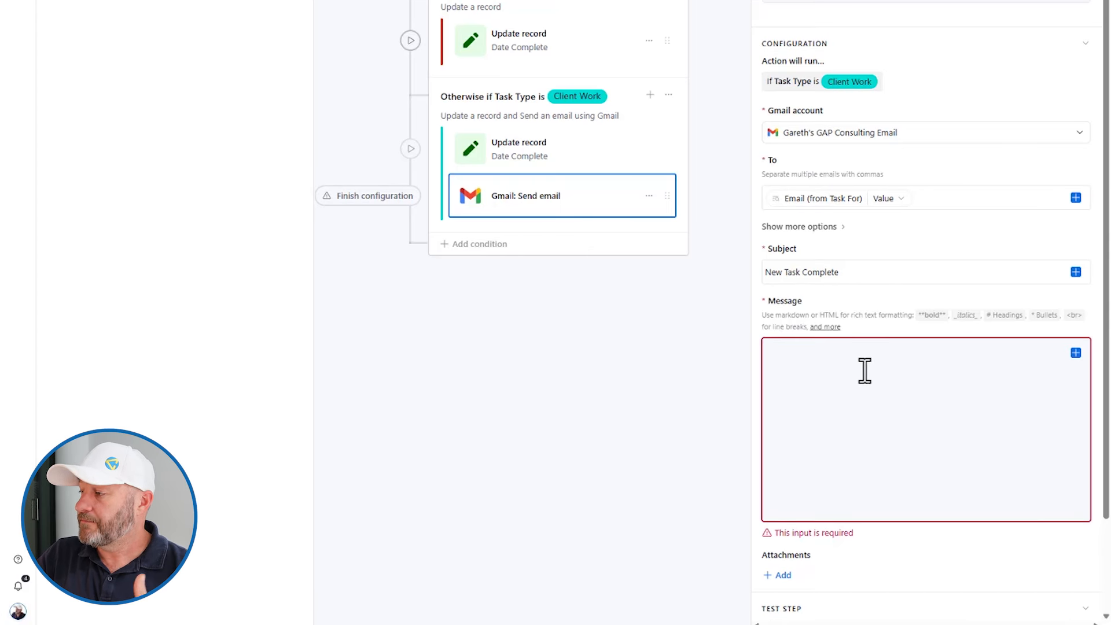
{"action": "left_click", "coordinate": [864, 368]}
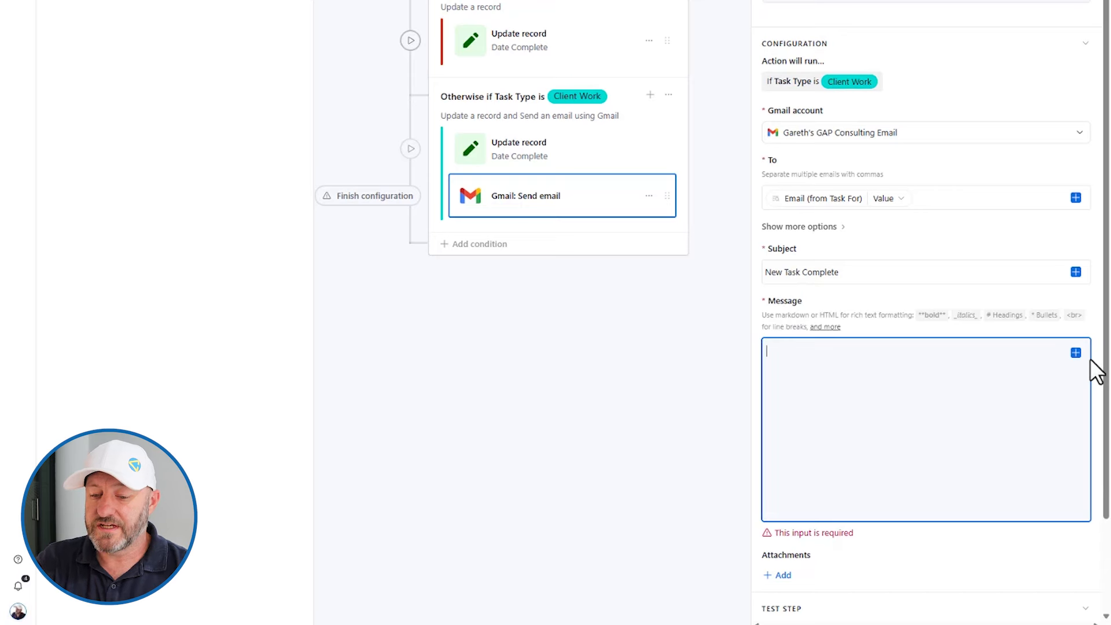
{"action": "type", "text": "We just co"}
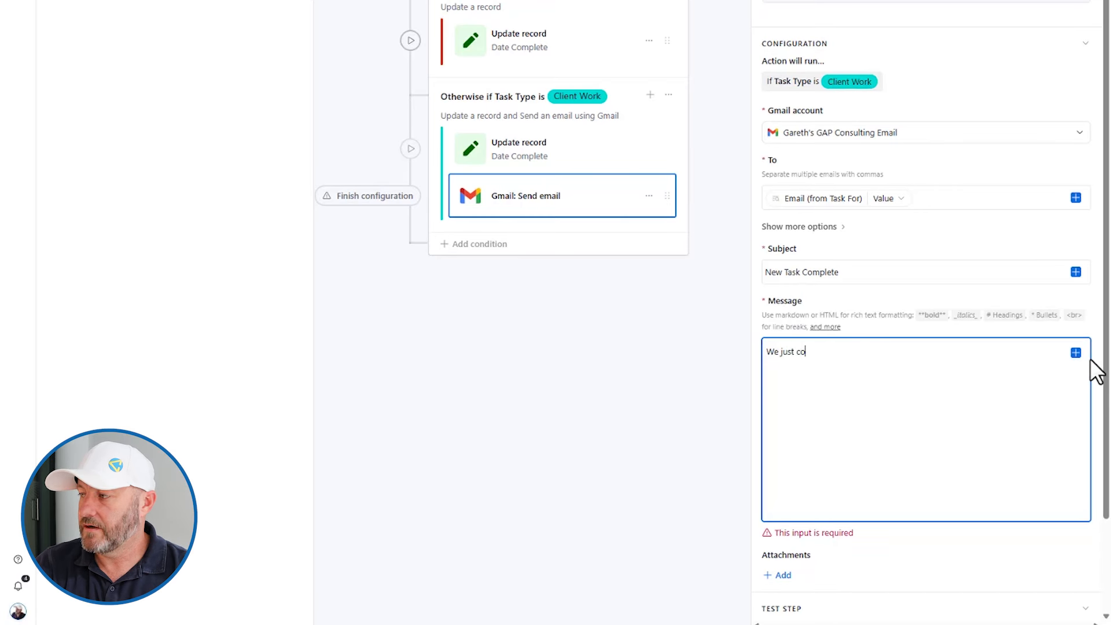
{"action": "type", "text": "mpleted this ta"}
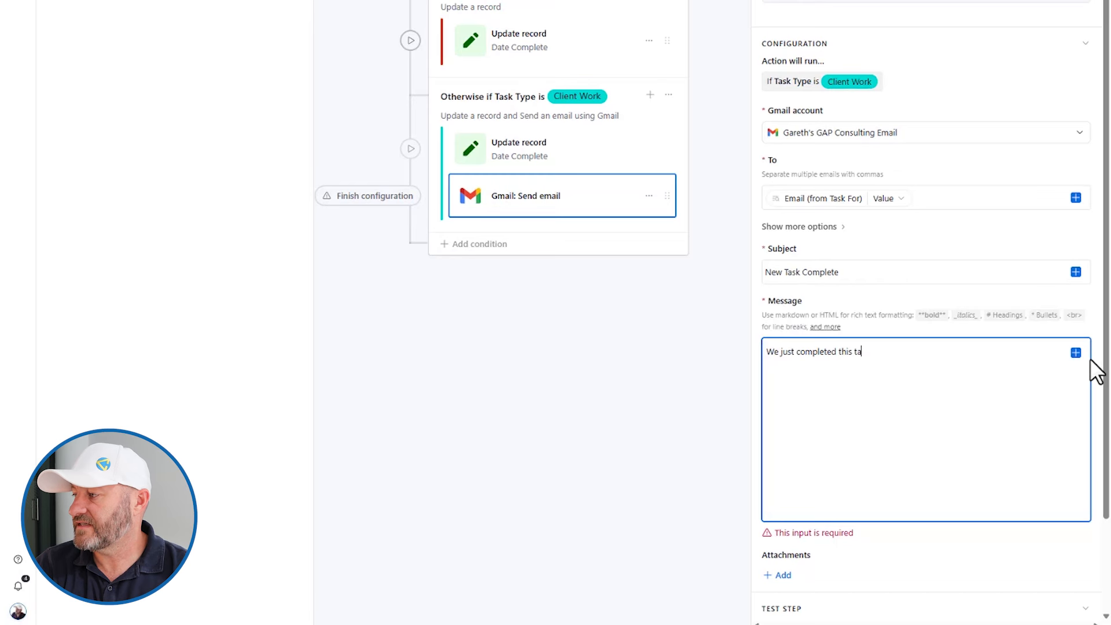
{"action": "type", "text": "sk:"}
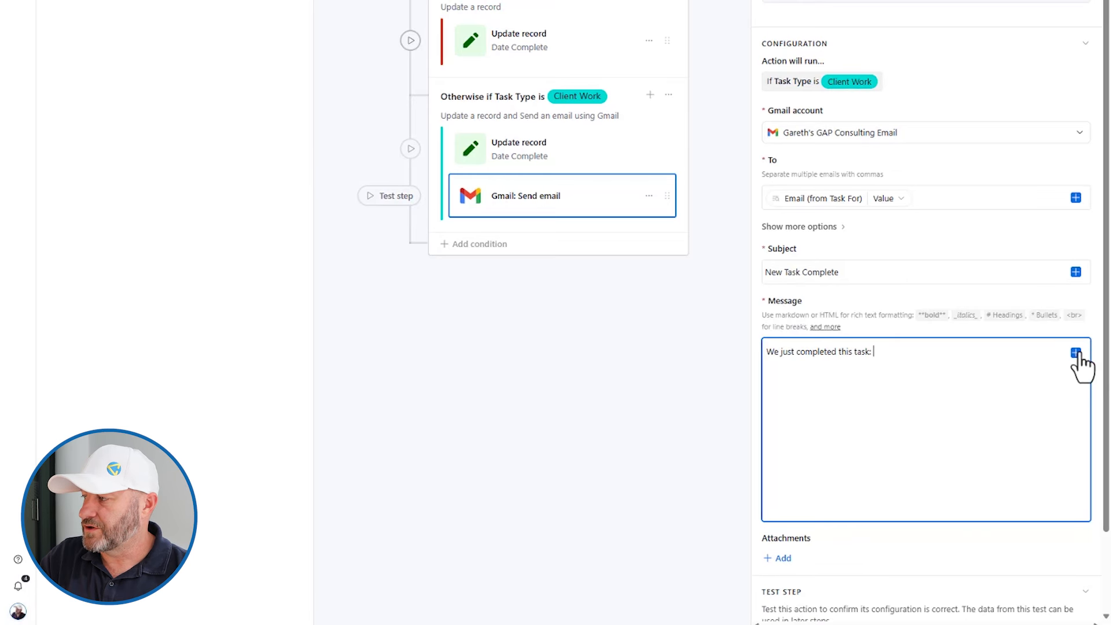
- Insert the trigger record's Name field after the text in the email message
{"action": "left_click", "coordinate": [1076, 352]}
{"action": "scroll", "coordinate": [970, 483], "scroll_direction": "down", "scroll_amount": 5}
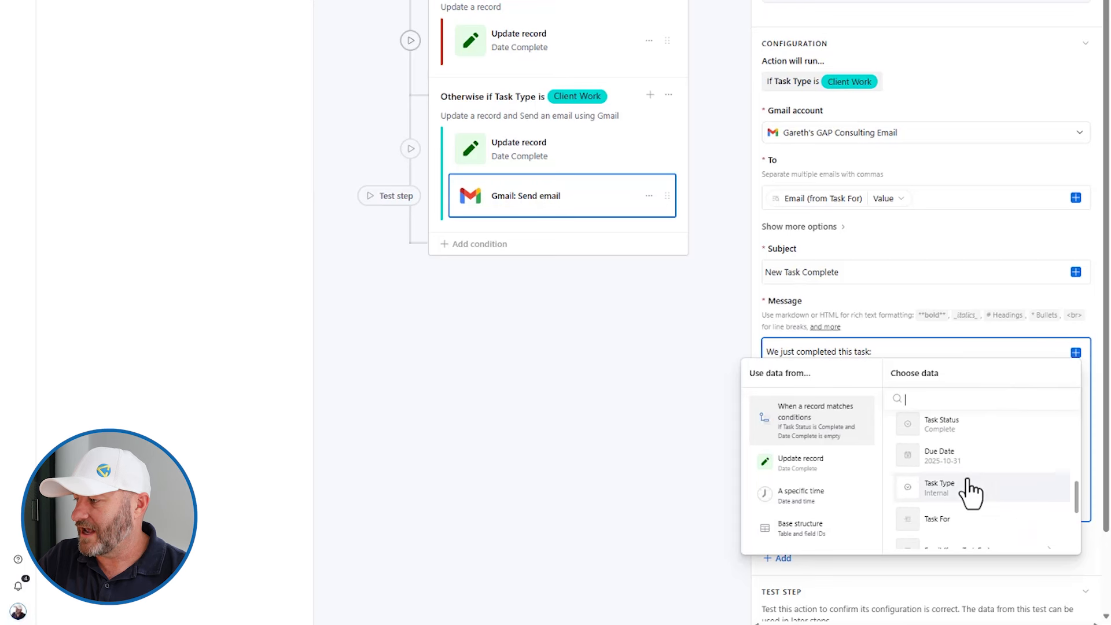
{"action": "type", "text": "tas"}
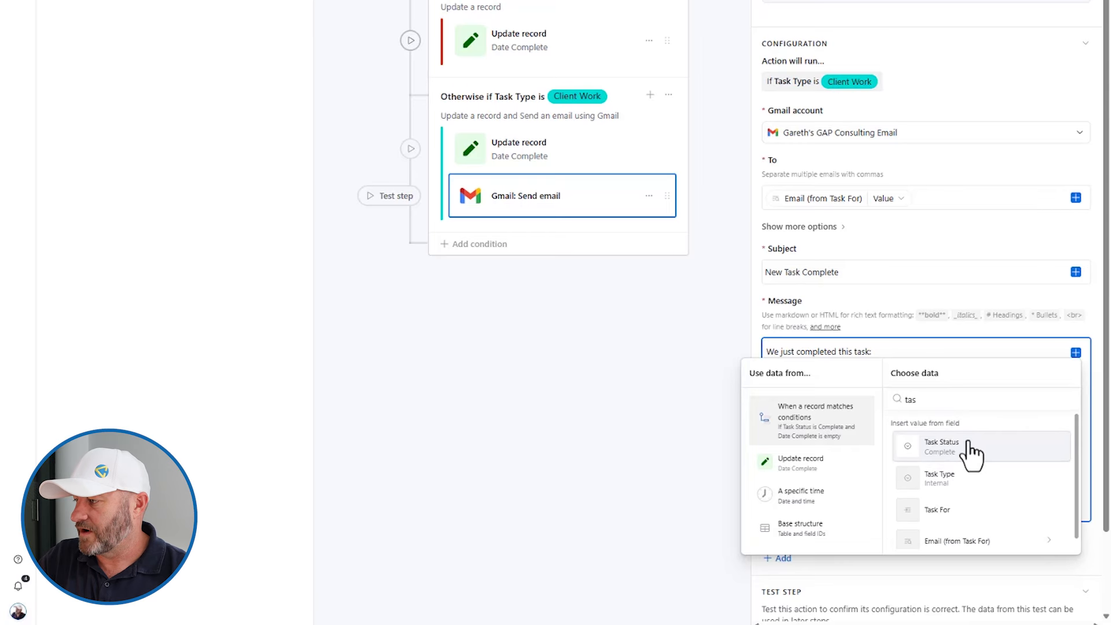
{"action": "scroll", "coordinate": [977, 489], "scroll_direction": "down", "scroll_amount": 1}
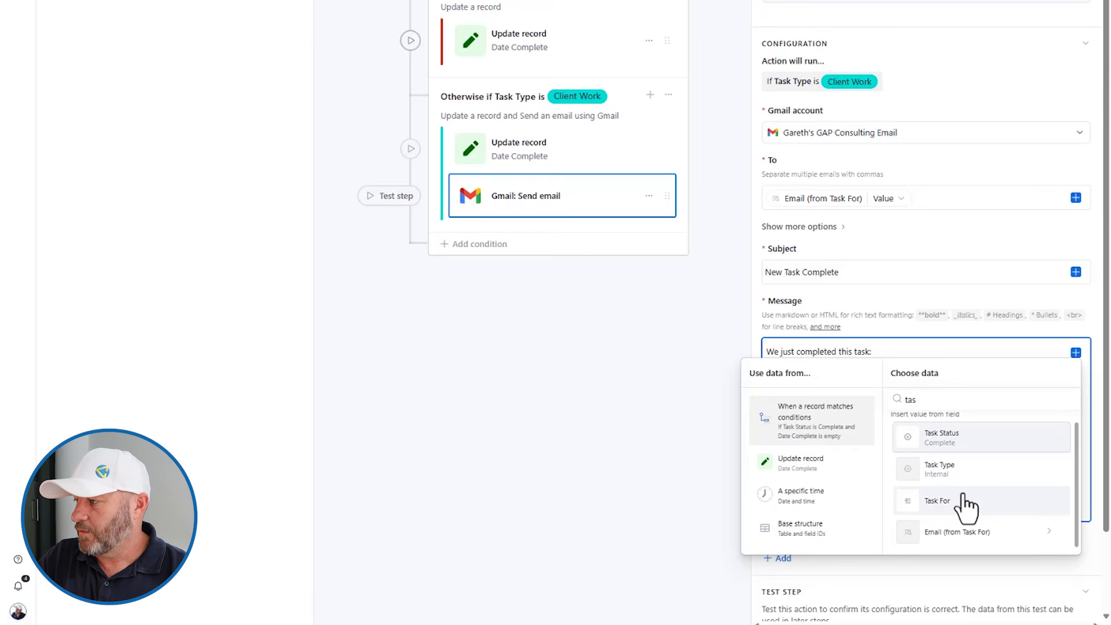
{"action": "key", "text": "ctrl+a"}
{"action": "type", "text": "nam"}
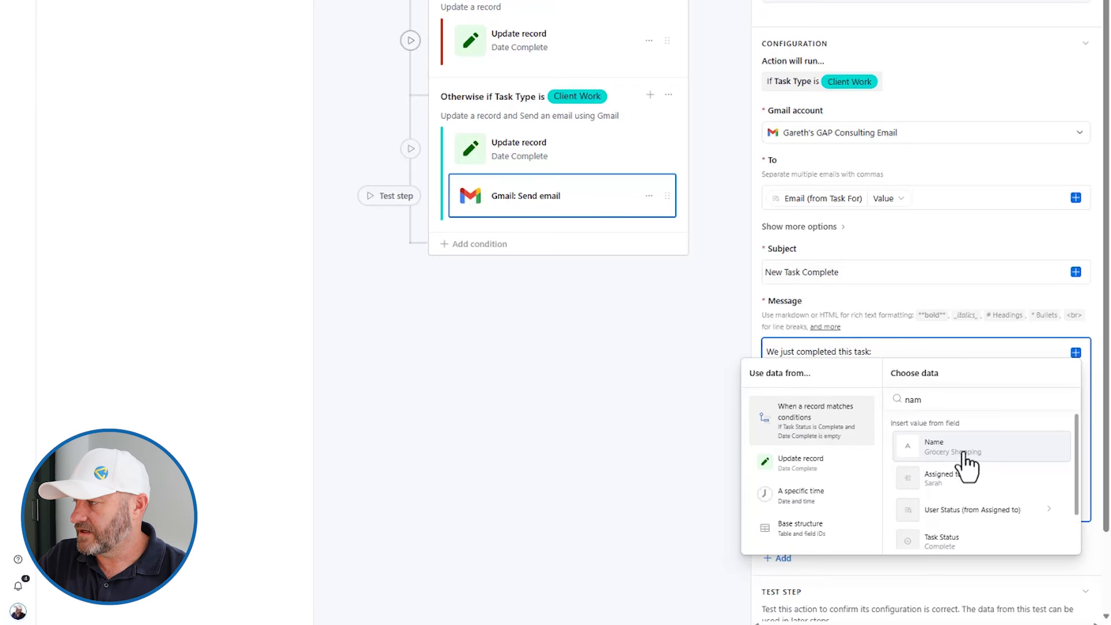
{"action": "left_click", "coordinate": [964, 447]}
{"action": "scroll", "coordinate": [894, 336], "scroll_direction": "down", "scroll_amount": 2}
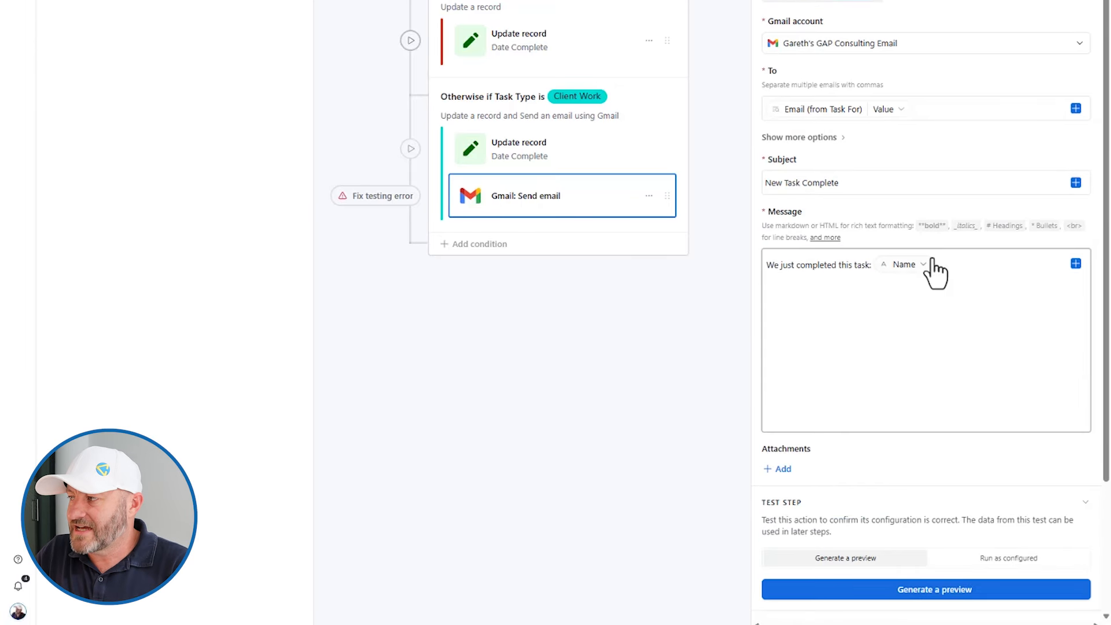
- Turn Automation 1 on and go back to the Tasks table's data
{"action": "mouse_move", "coordinate": [886, 257]}
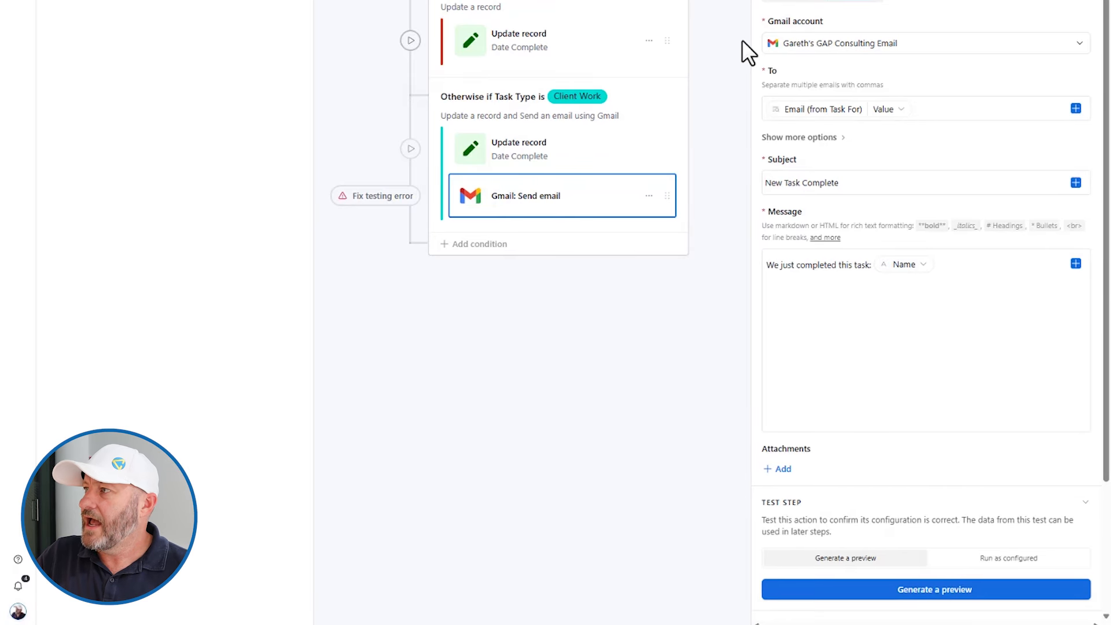
{"action": "left_click", "coordinate": [145, 53]}
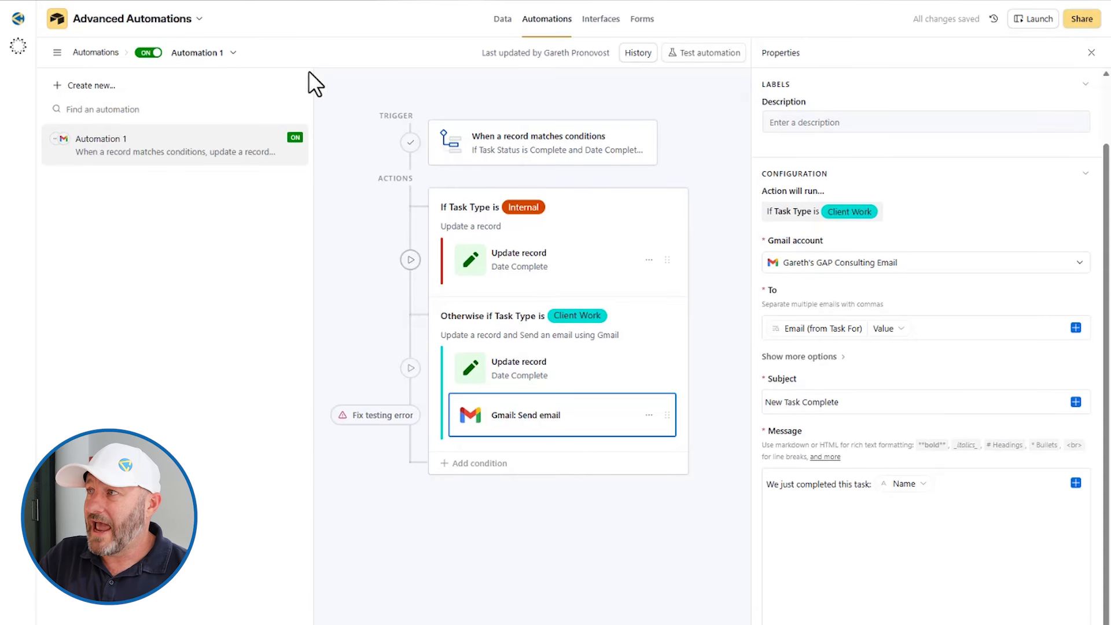
{"action": "left_click", "coordinate": [503, 18]}
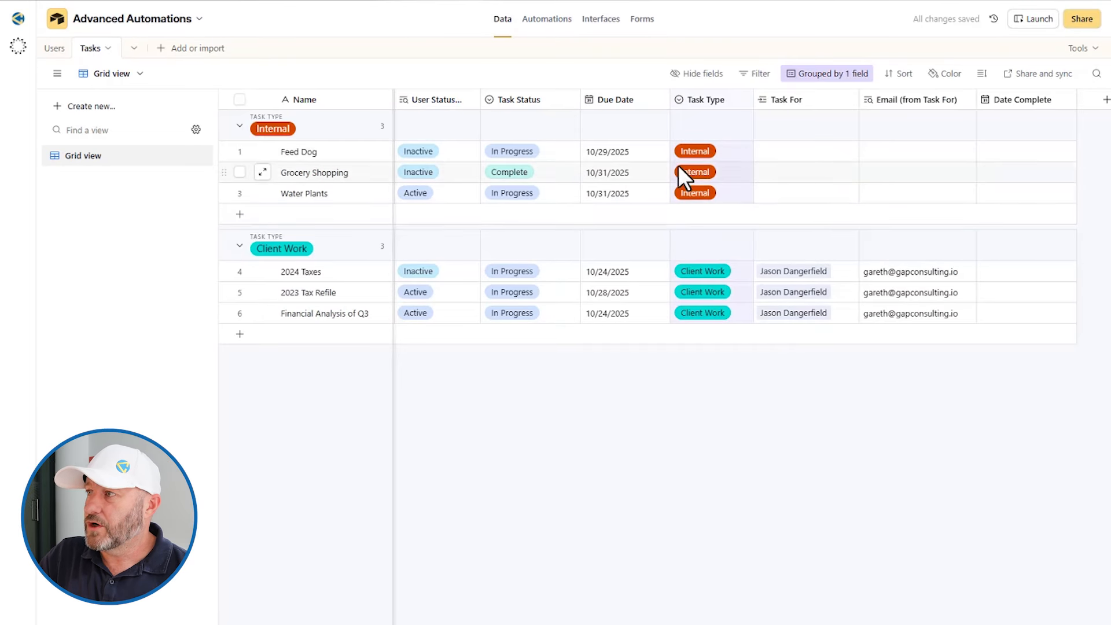
- Reset the Grocery Shopping task's status to In Progress and mark it Complete again to trigger the Internal branch
{"action": "left_click", "coordinate": [530, 173]}
{"action": "left_click", "coordinate": [531, 174]}
{"action": "left_click", "coordinate": [524, 235]}
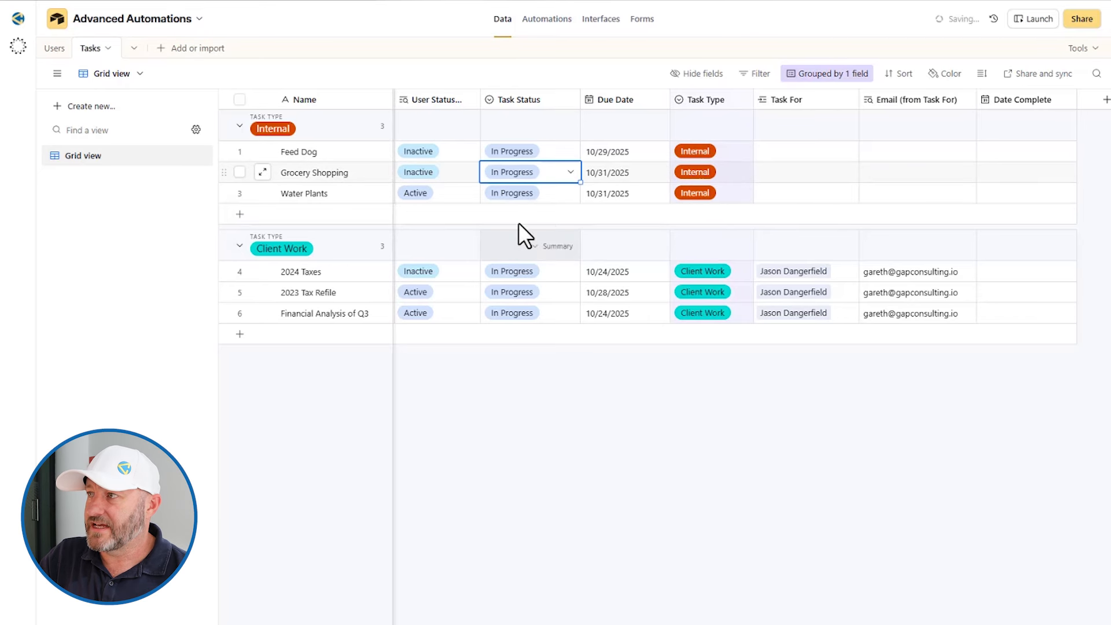
{"action": "left_click", "coordinate": [558, 174]}
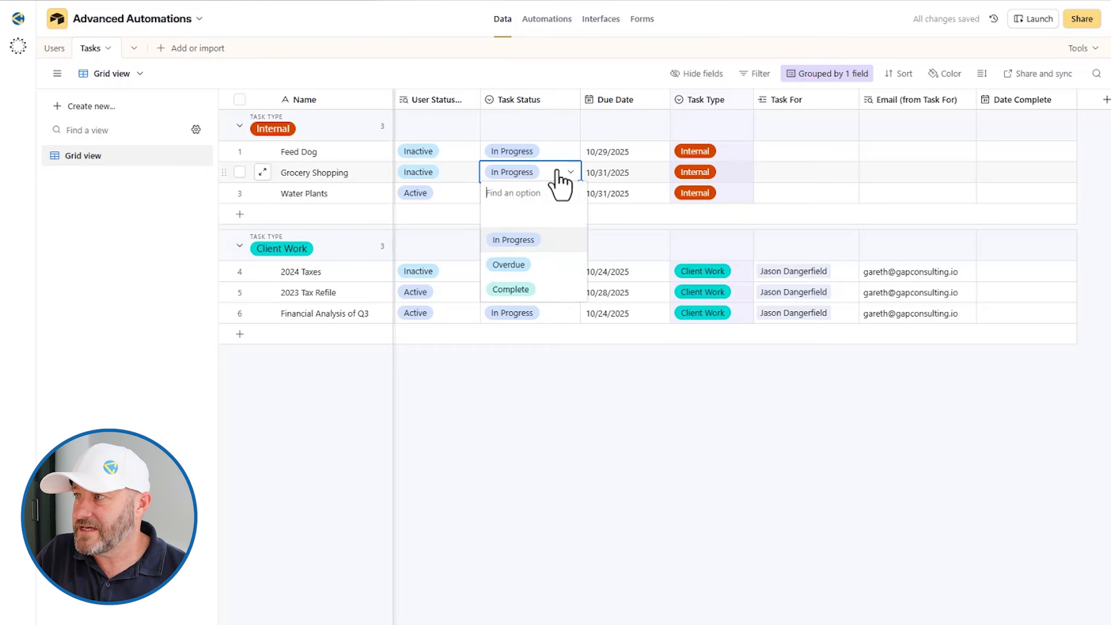
{"action": "left_click", "coordinate": [529, 294]}
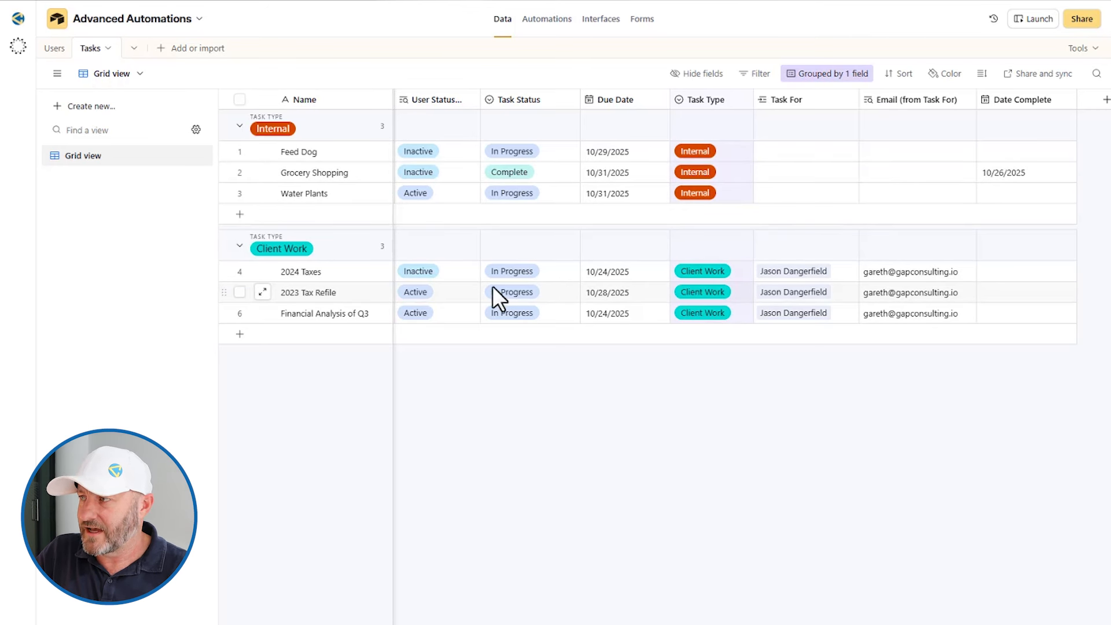
- Mark the 2023 Tax Refile task's Task Status as Complete to trigger the Client Work branch
{"action": "left_click", "coordinate": [522, 294]}
{"action": "left_click", "coordinate": [522, 293]}
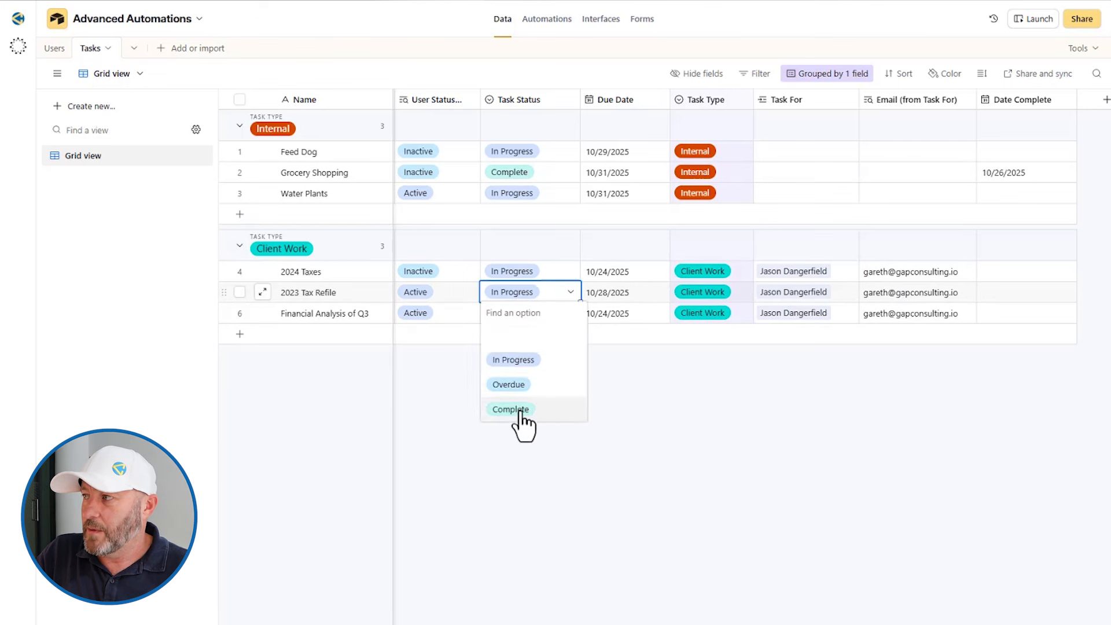
{"action": "left_click", "coordinate": [519, 411]}
{"action": "left_click", "coordinate": [526, 502]}
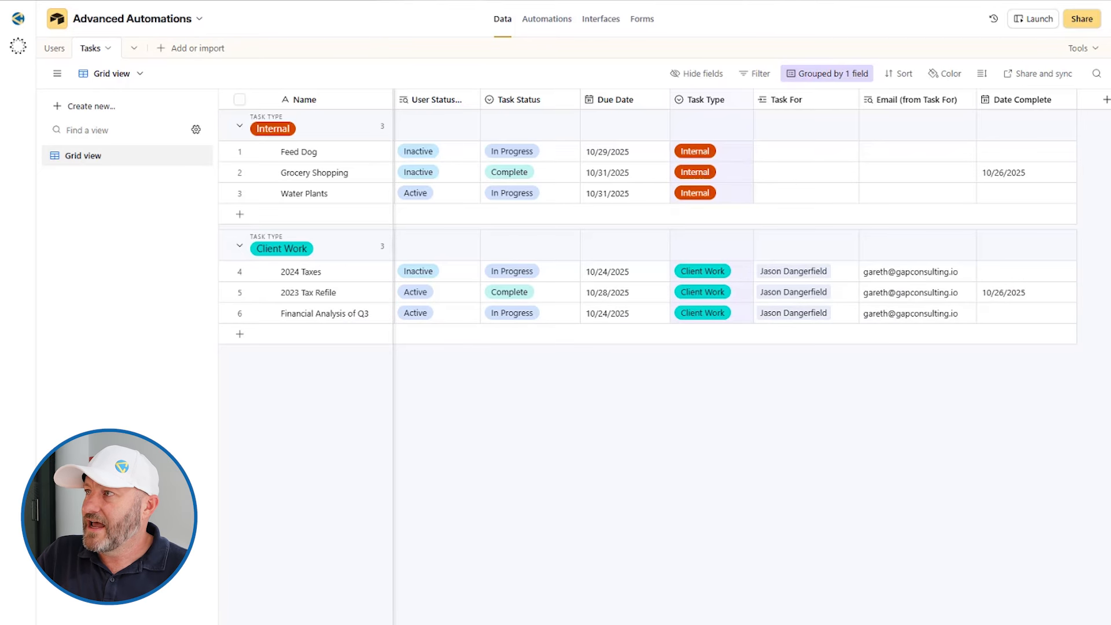
- Examine the automation's run history, expanding each of the two runs to see which conditional group and actions ran
{"action": "left_click", "coordinate": [545, 21]}
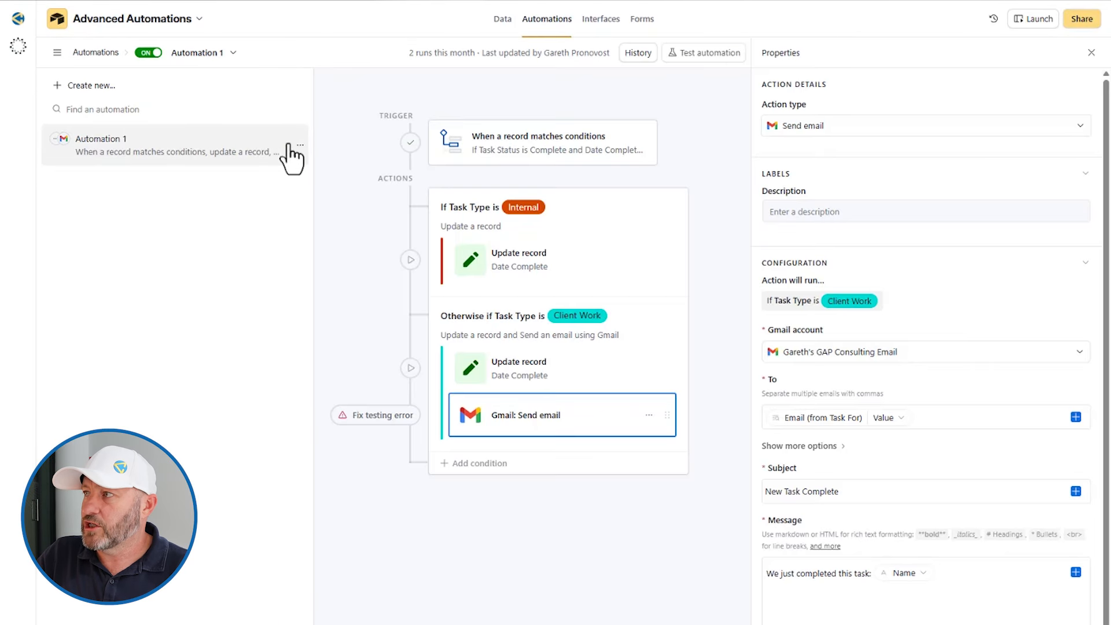
{"action": "left_click", "coordinate": [644, 54]}
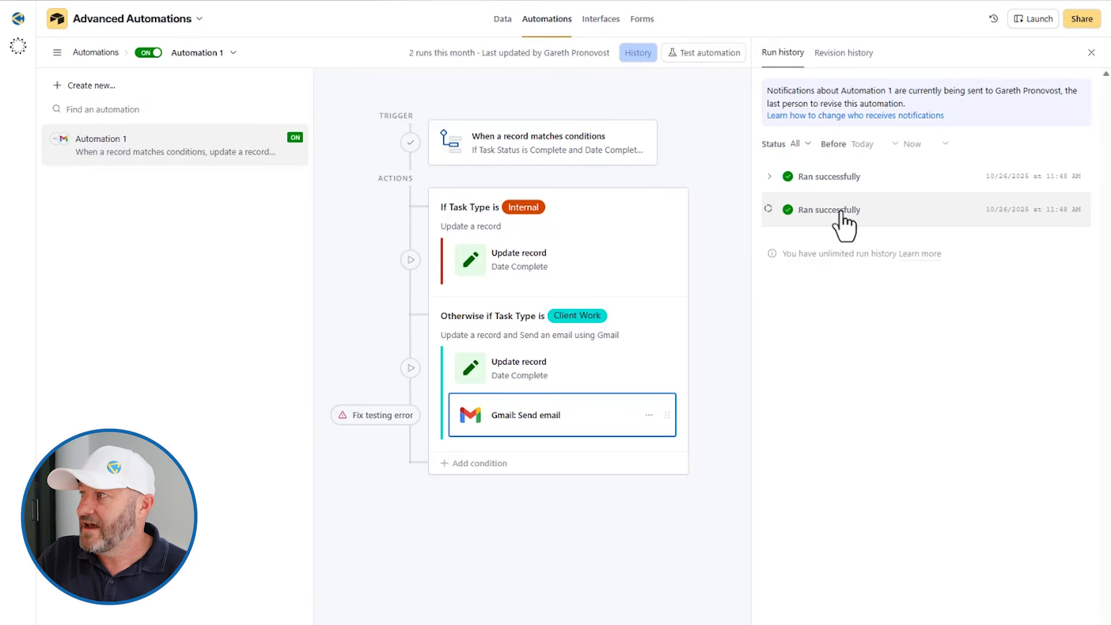
{"action": "left_click", "coordinate": [809, 212]}
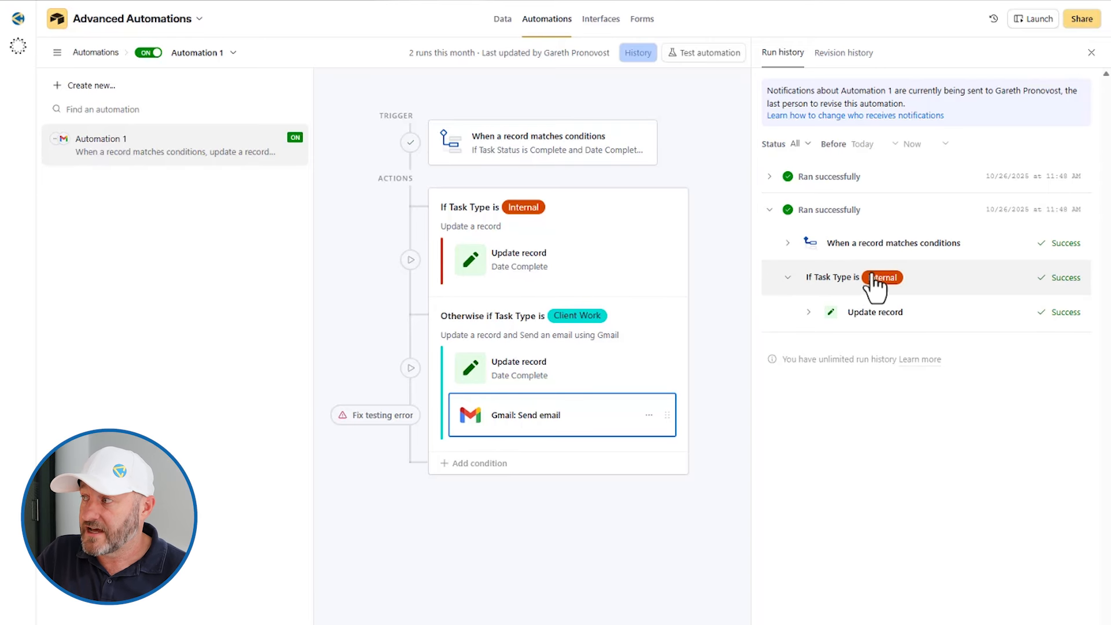
{"action": "left_click", "coordinate": [770, 209]}
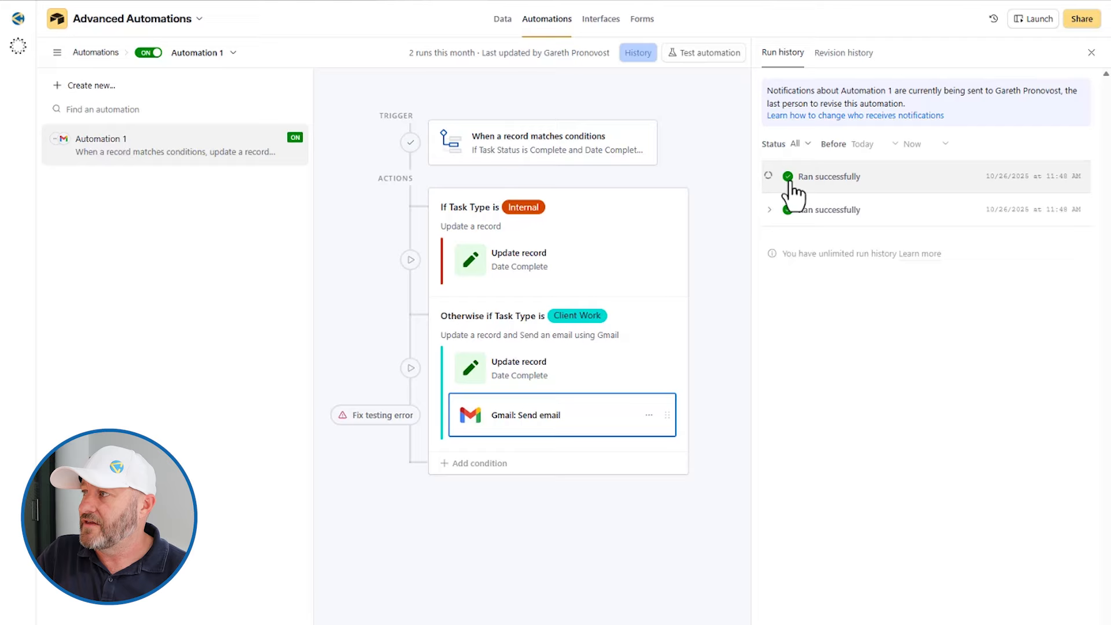
{"action": "left_click", "coordinate": [850, 177]}
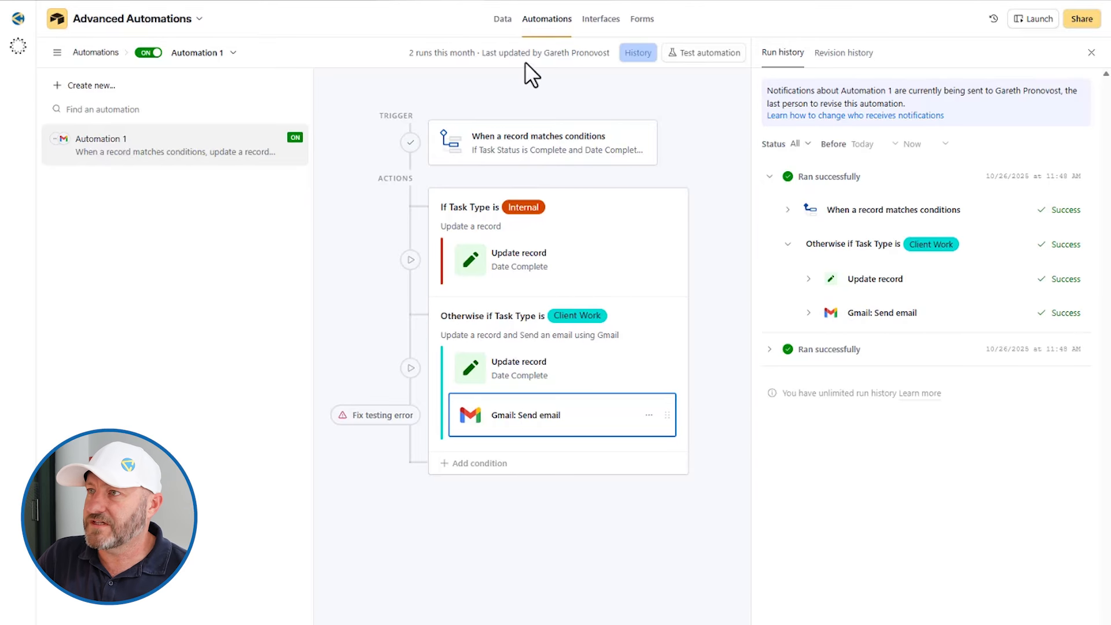
- Review the assignees, due dates and task statuses in the Tasks table, especially for the 2024 Taxes and Financial Analysis of Q3 tasks
{"action": "left_click", "coordinate": [501, 19]}
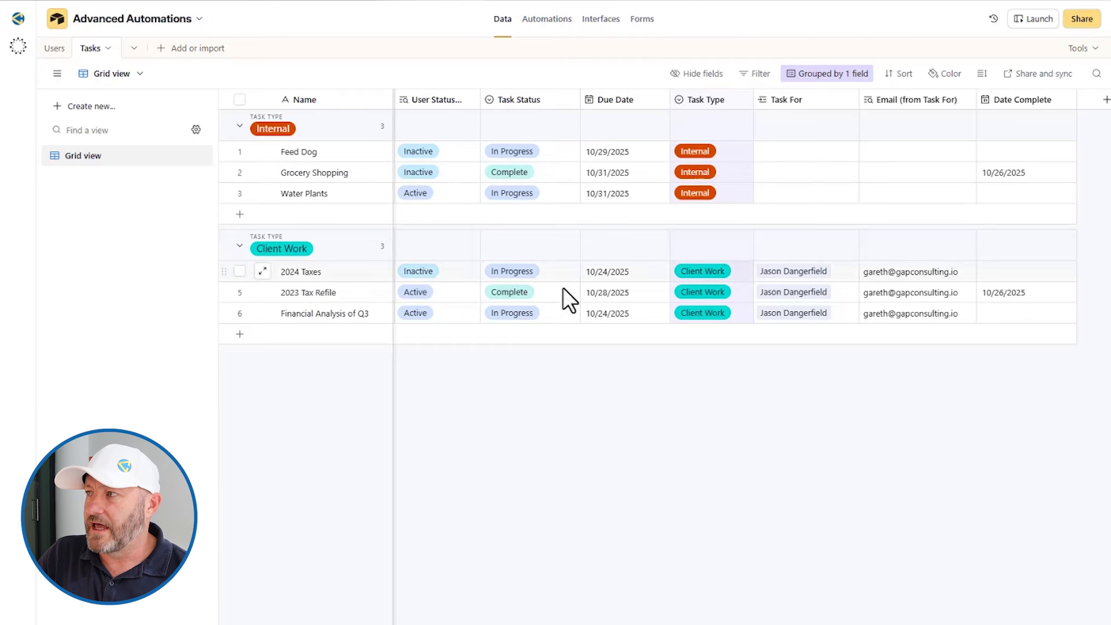
{"action": "scroll", "coordinate": [342, 174], "scroll_direction": "left", "scroll_amount": 2}
{"action": "left_click", "coordinate": [408, 175]}
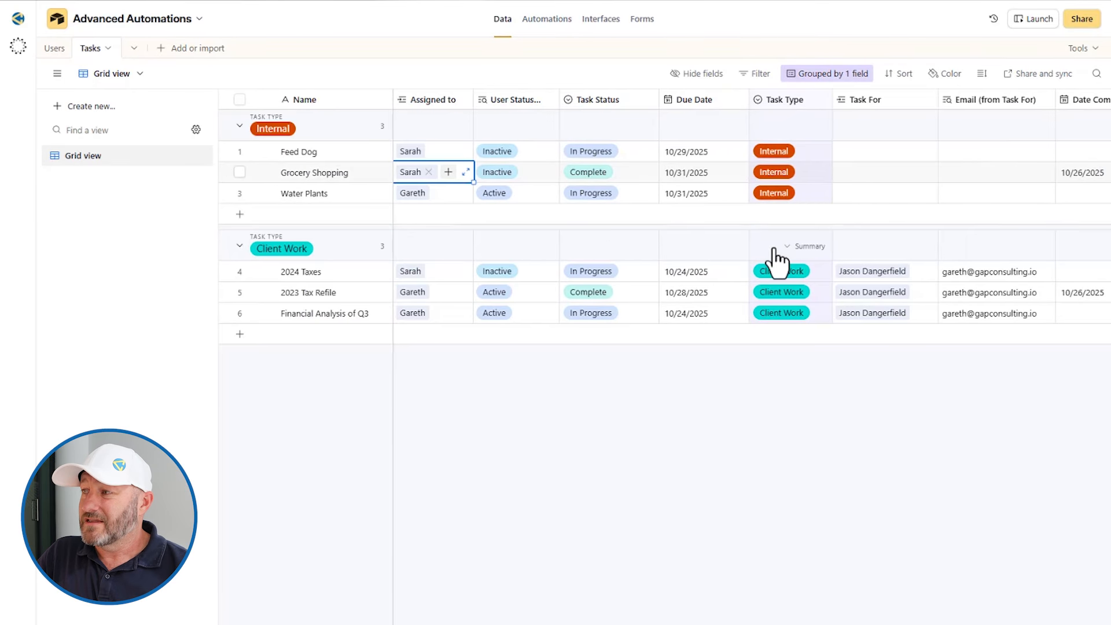
{"action": "left_click", "coordinate": [698, 269]}
{"action": "left_click", "coordinate": [702, 317]}
{"action": "left_click", "coordinate": [618, 273]}
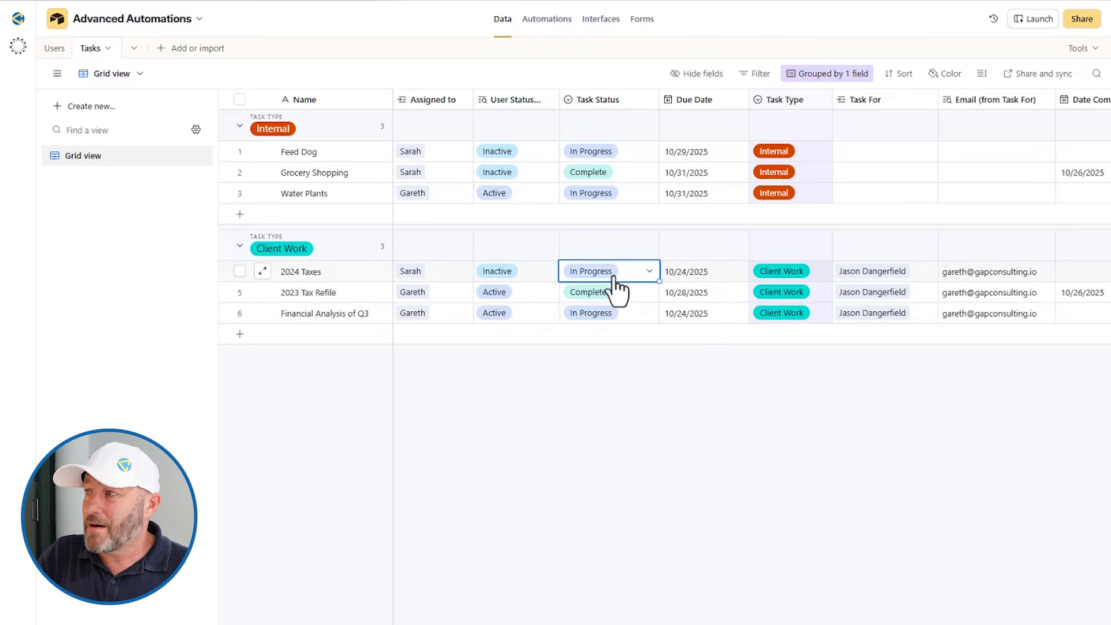
- Review the Task Status options and the due dates of the 2024 Taxes and Financial Analysis of Q3 tasks
{"action": "left_click", "coordinate": [618, 273]}
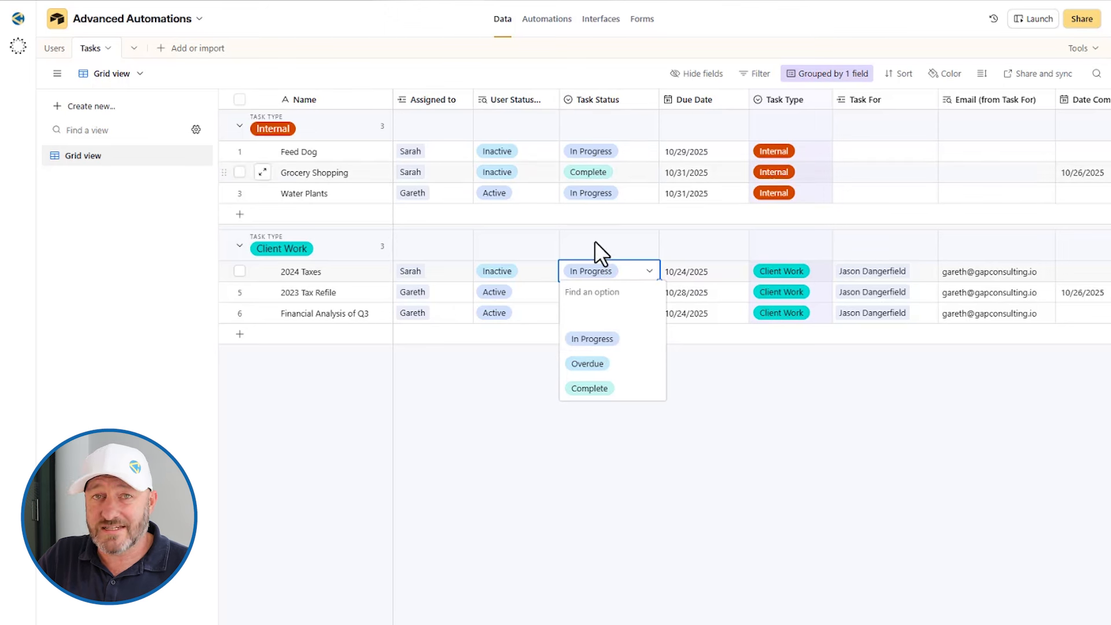
{"action": "left_click", "coordinate": [760, 502]}
{"action": "left_click", "coordinate": [697, 273]}
{"action": "left_click", "coordinate": [690, 313]}
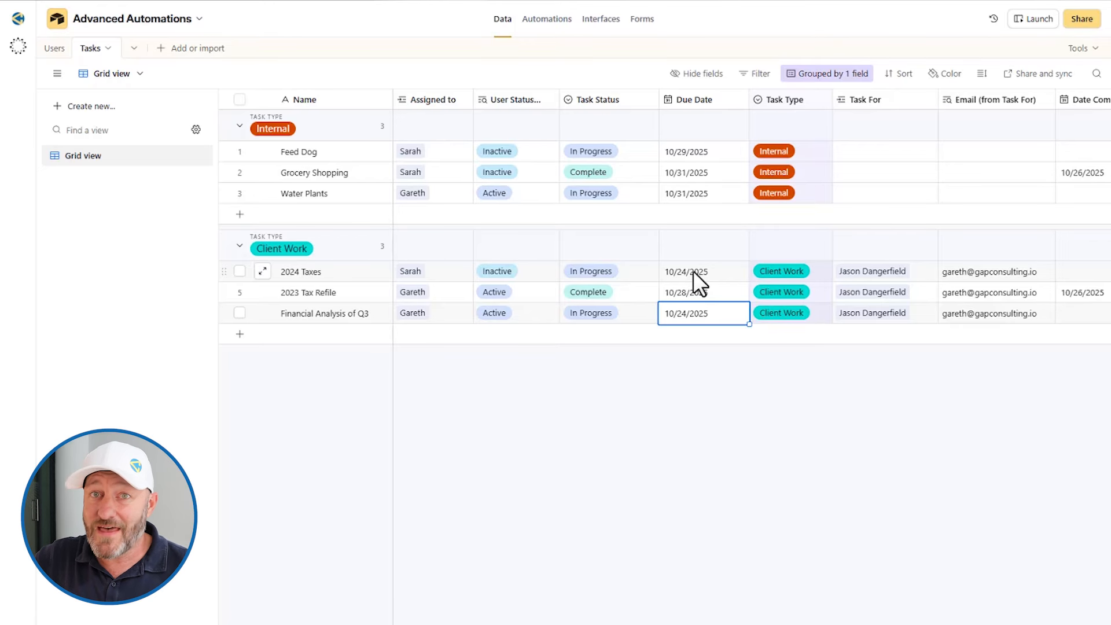
{"action": "left_click", "coordinate": [605, 273]}
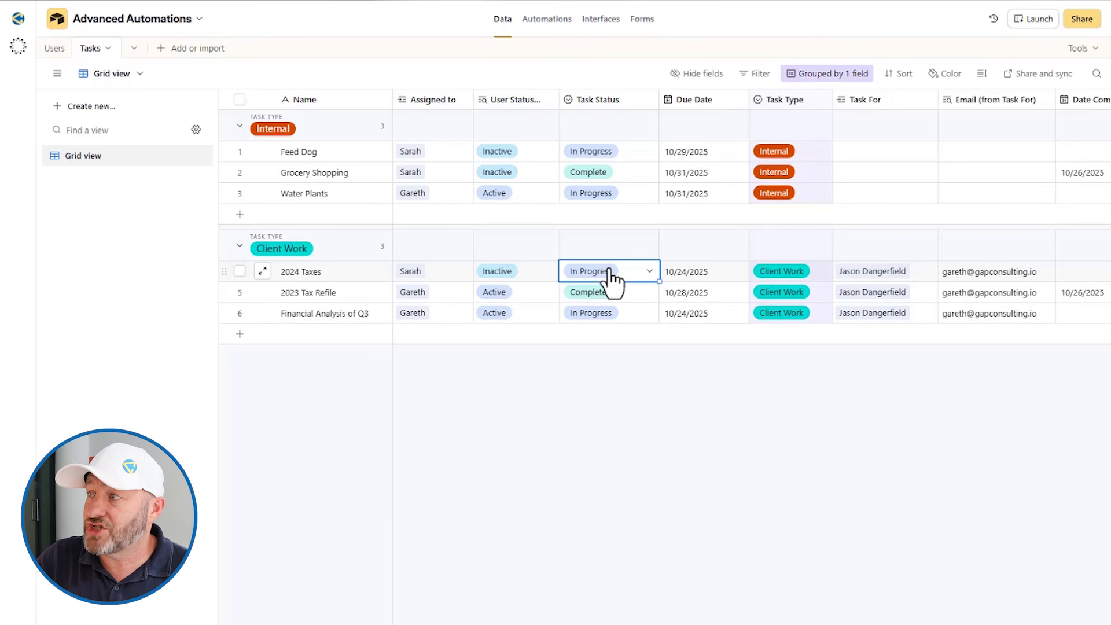
{"action": "left_click", "coordinate": [605, 272]}
{"action": "left_click", "coordinate": [683, 278]}
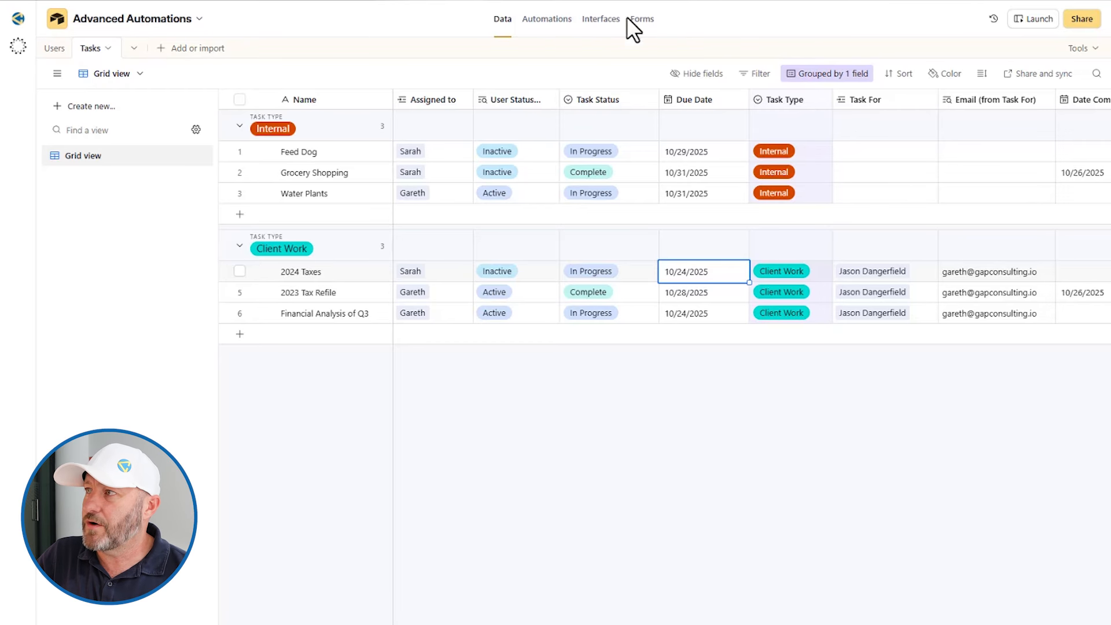
- Create a second automation in the base with the trigger At a scheduled time
{"action": "left_click", "coordinate": [532, 23]}
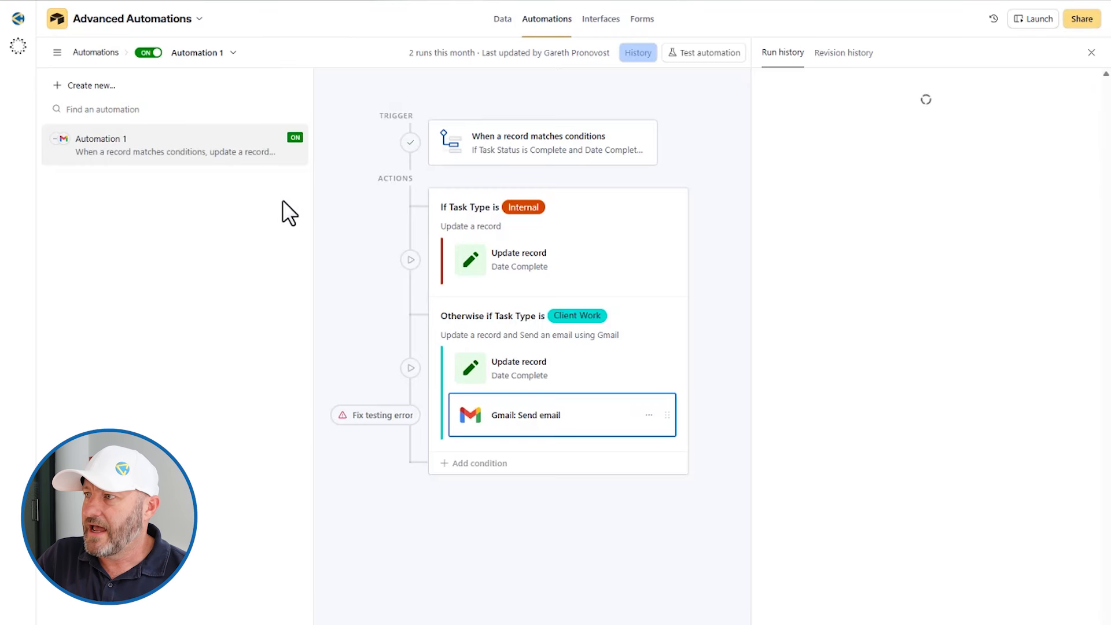
{"action": "left_click", "coordinate": [95, 87]}
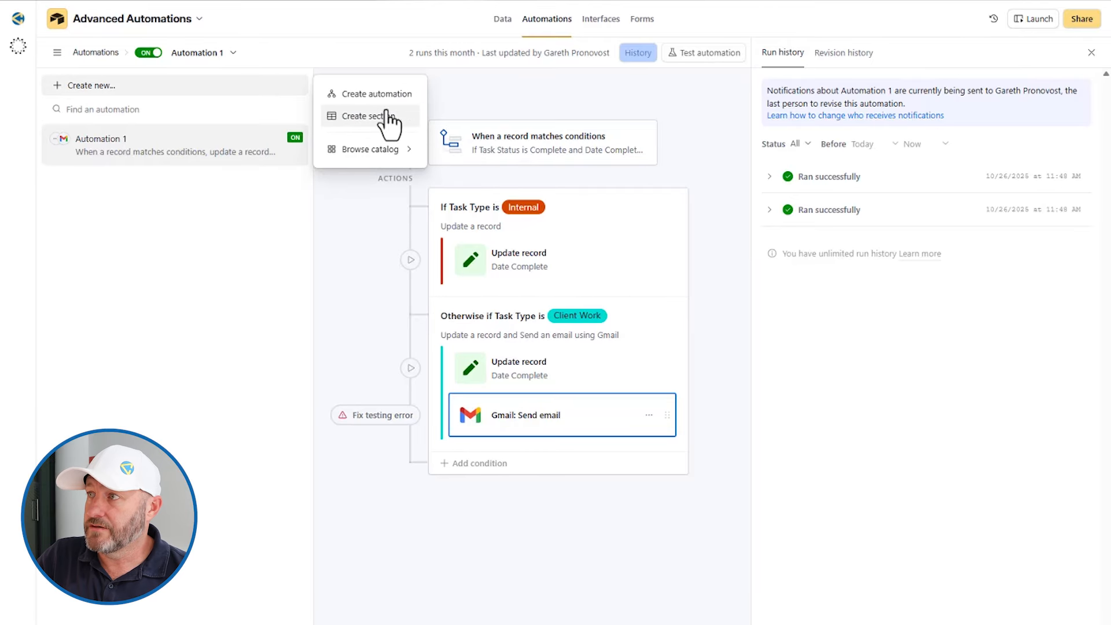
{"action": "left_click", "coordinate": [376, 95]}
{"action": "left_click", "coordinate": [539, 210]}
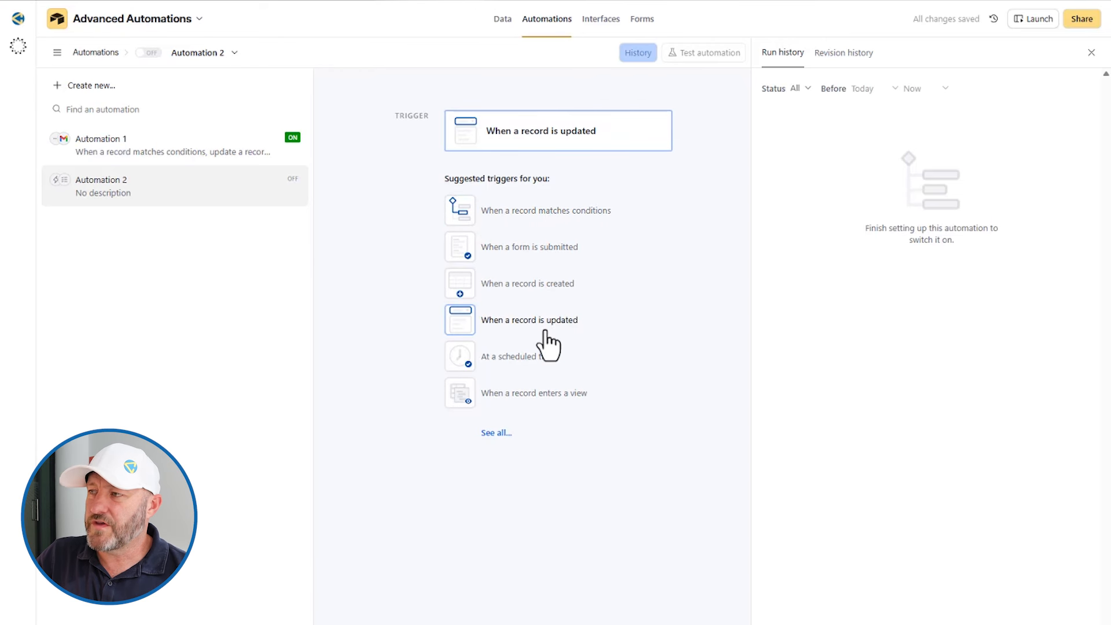
{"action": "left_click", "coordinate": [542, 364]}
- Schedule the trigger in days, every 1 day at 7:00am starting 10/26/2025, and test it
{"action": "left_click", "coordinate": [797, 227]}
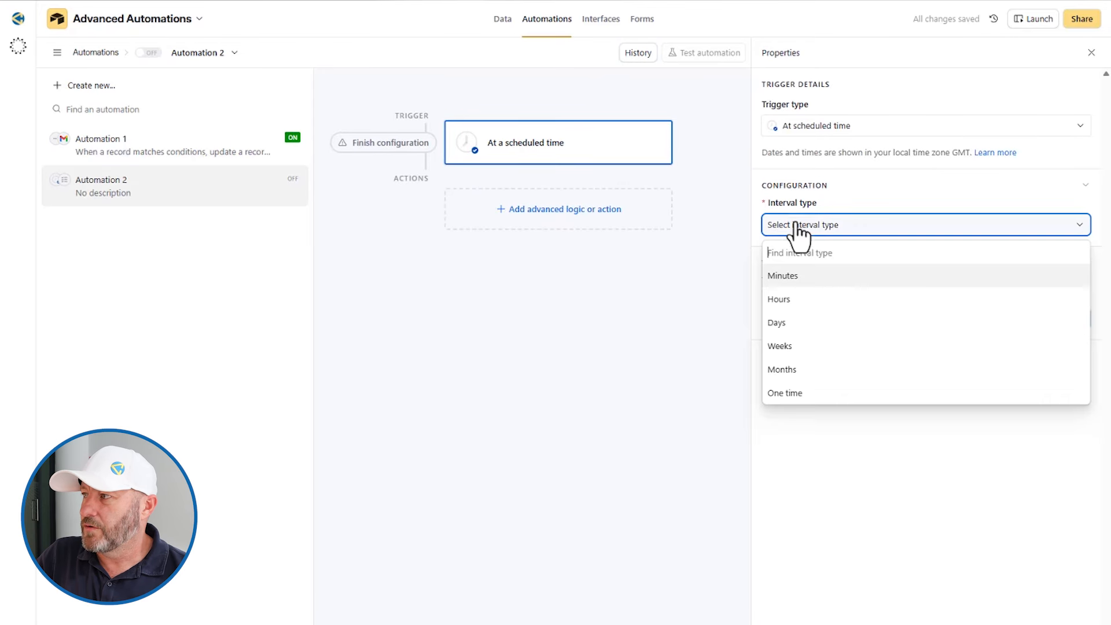
{"action": "left_click", "coordinate": [790, 325]}
{"action": "left_click", "coordinate": [798, 278]}
{"action": "left_click", "coordinate": [800, 323]}
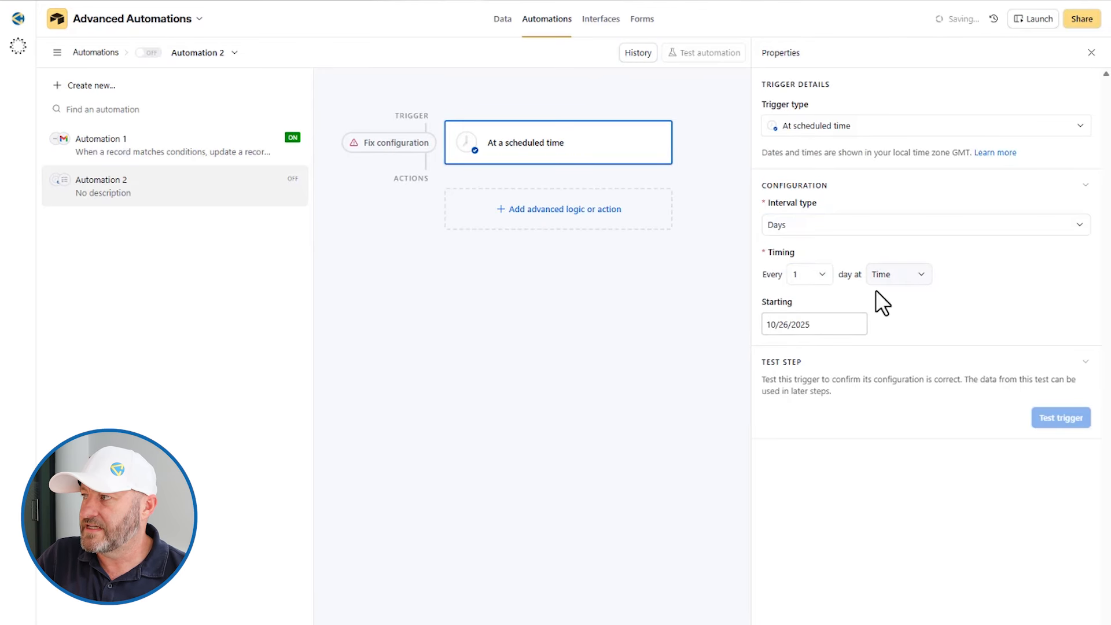
{"action": "left_click", "coordinate": [891, 275]}
{"action": "scroll", "coordinate": [896, 406], "scroll_direction": "down", "scroll_amount": 2}
{"action": "scroll", "coordinate": [897, 408], "scroll_direction": "down", "scroll_amount": 10}
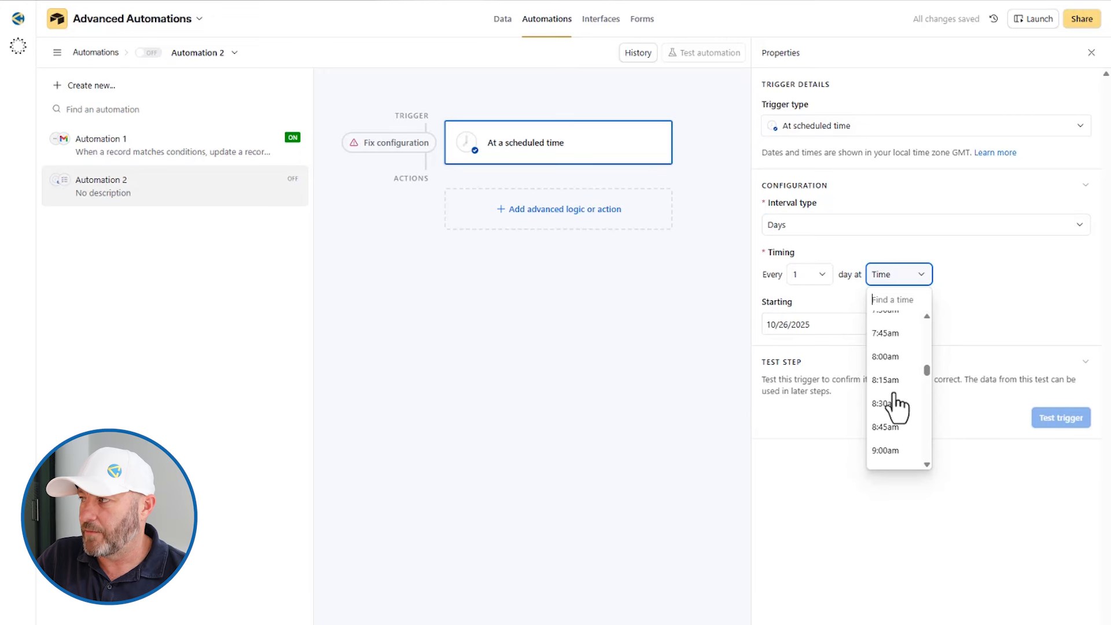
{"action": "left_click", "coordinate": [888, 328]}
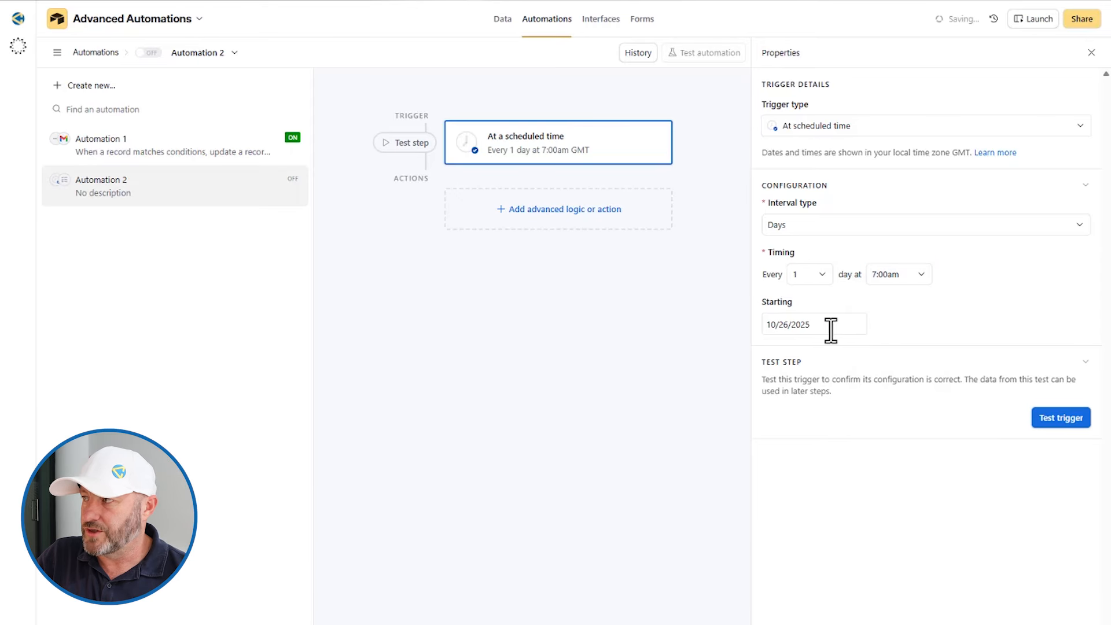
{"action": "left_click", "coordinate": [1055, 418]}
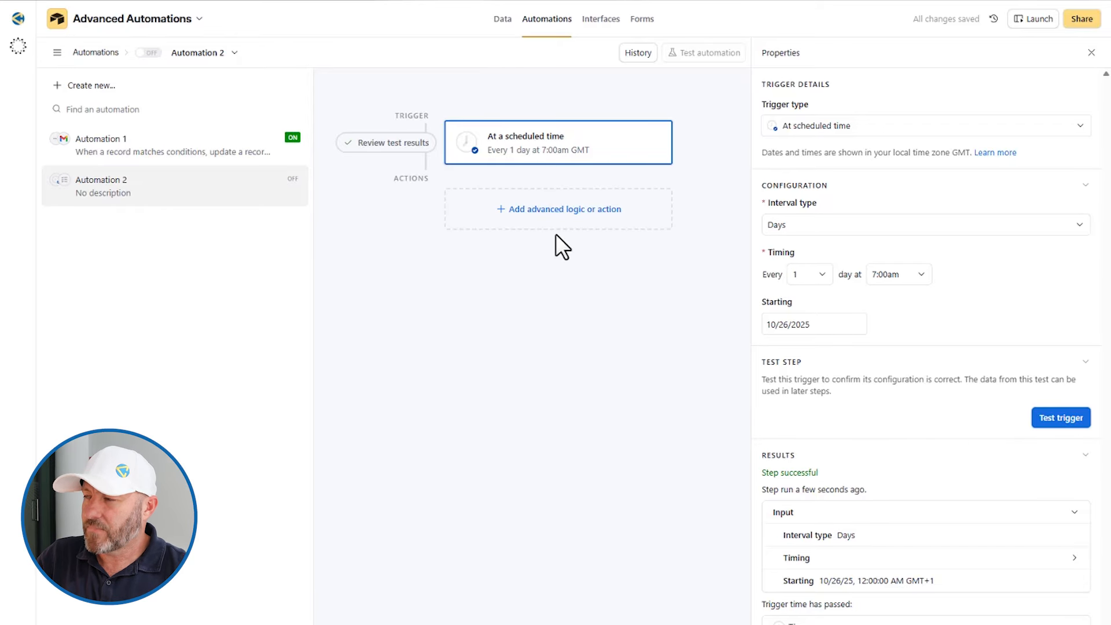
- Add a Find records action that searches the Tasks table based on a condition
{"action": "left_click", "coordinate": [548, 211]}
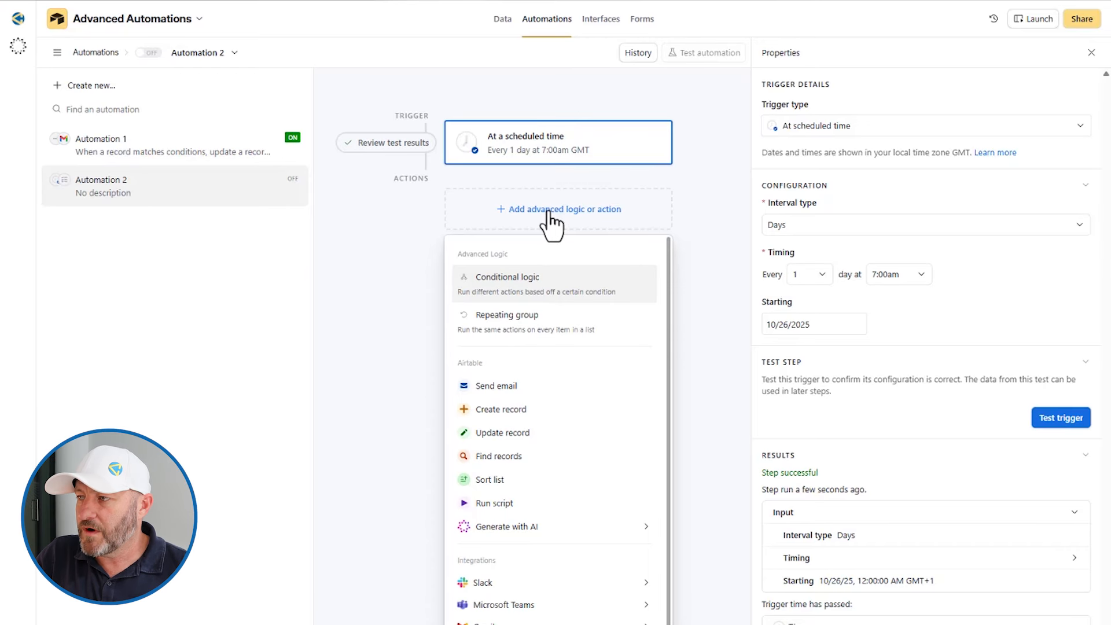
{"action": "left_click", "coordinate": [512, 456]}
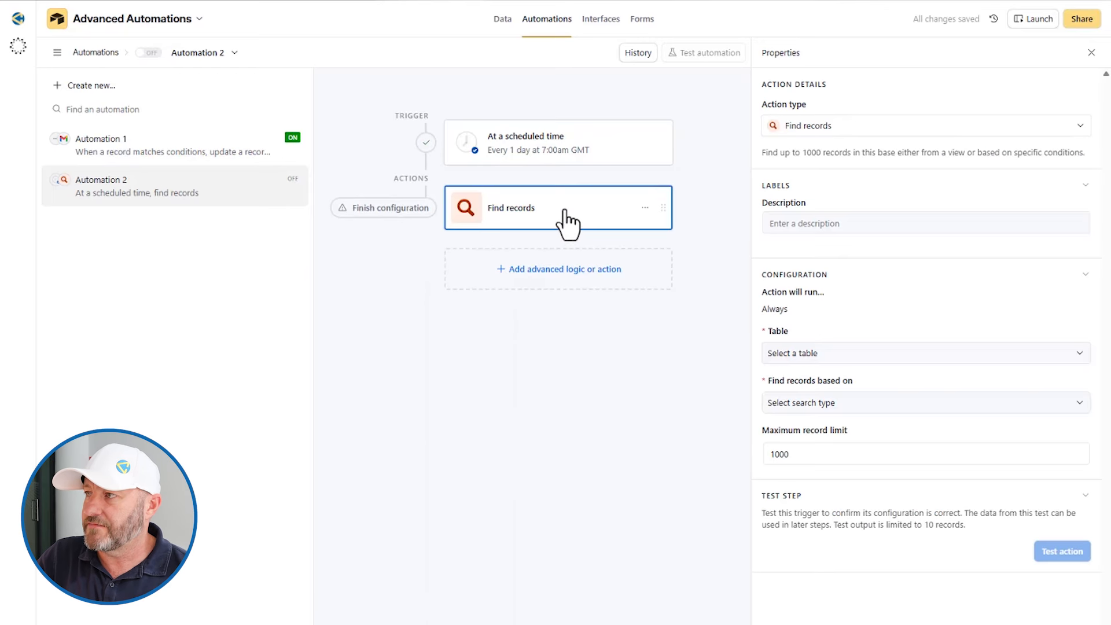
{"action": "left_click", "coordinate": [818, 355]}
{"action": "left_click", "coordinate": [811, 420]}
{"action": "left_click", "coordinate": [807, 407]}
{"action": "left_click", "coordinate": [789, 454]}
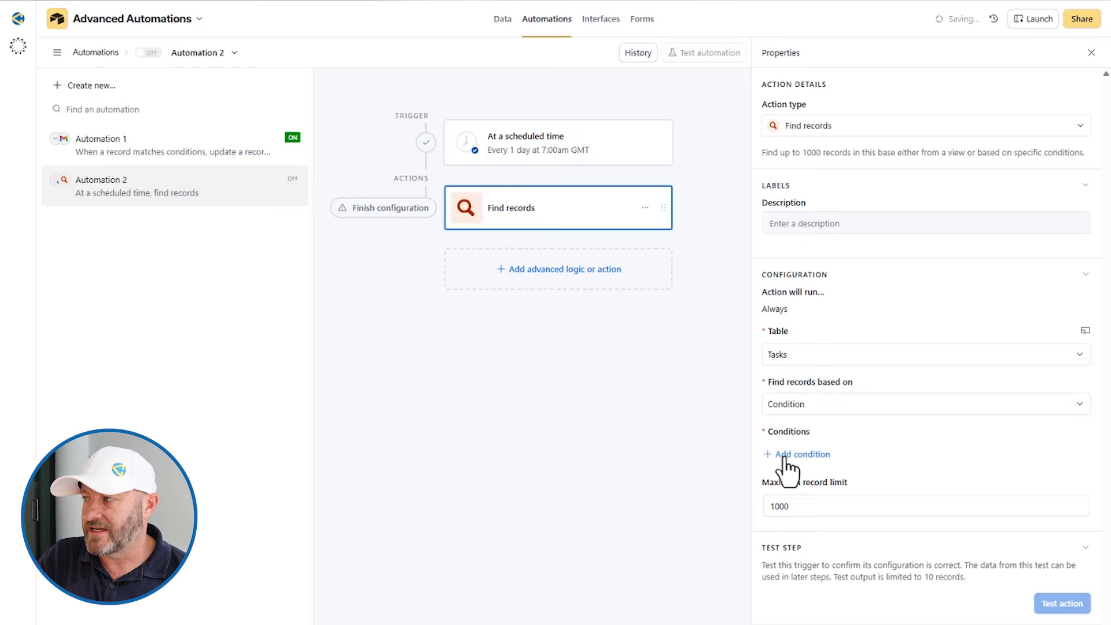
- Add the search condition Due Date is on or before today and test the Find records action
{"action": "left_click", "coordinate": [788, 456]}
{"action": "left_click", "coordinate": [828, 456]}
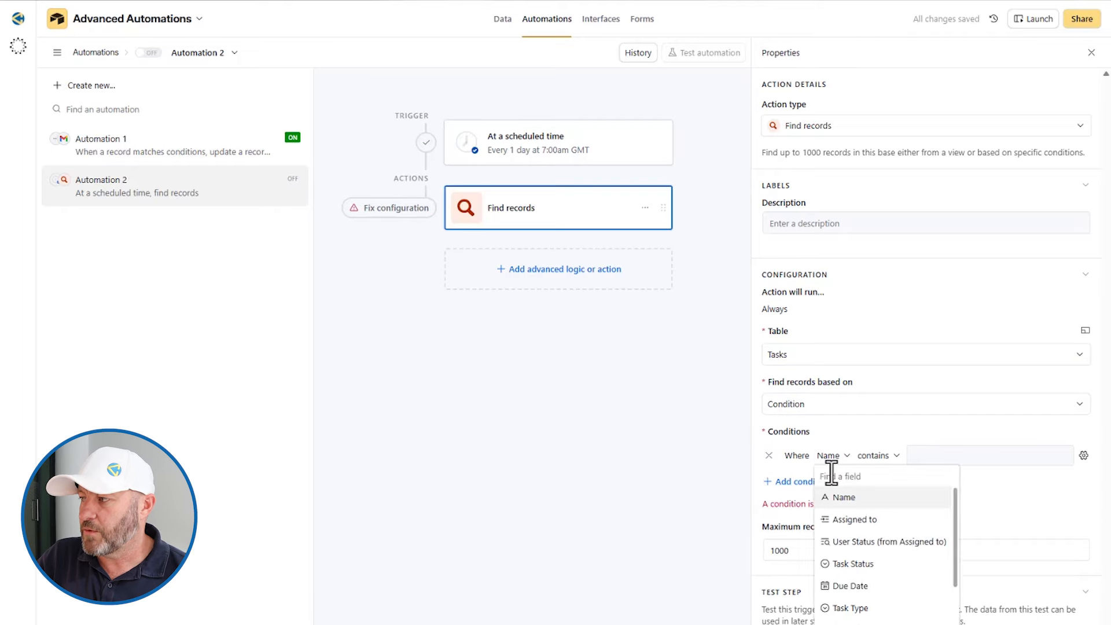
{"action": "left_click", "coordinate": [856, 585]}
{"action": "left_click", "coordinate": [890, 457]}
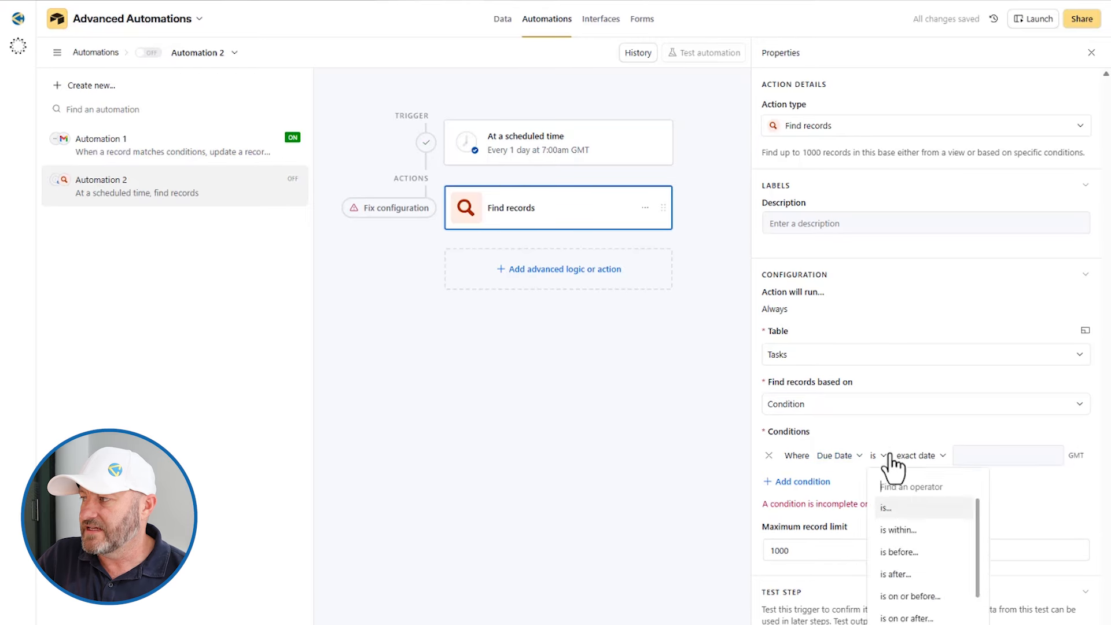
{"action": "left_click", "coordinate": [916, 599]}
{"action": "scroll", "coordinate": [988, 456], "scroll_direction": "right", "scroll_amount": 2}
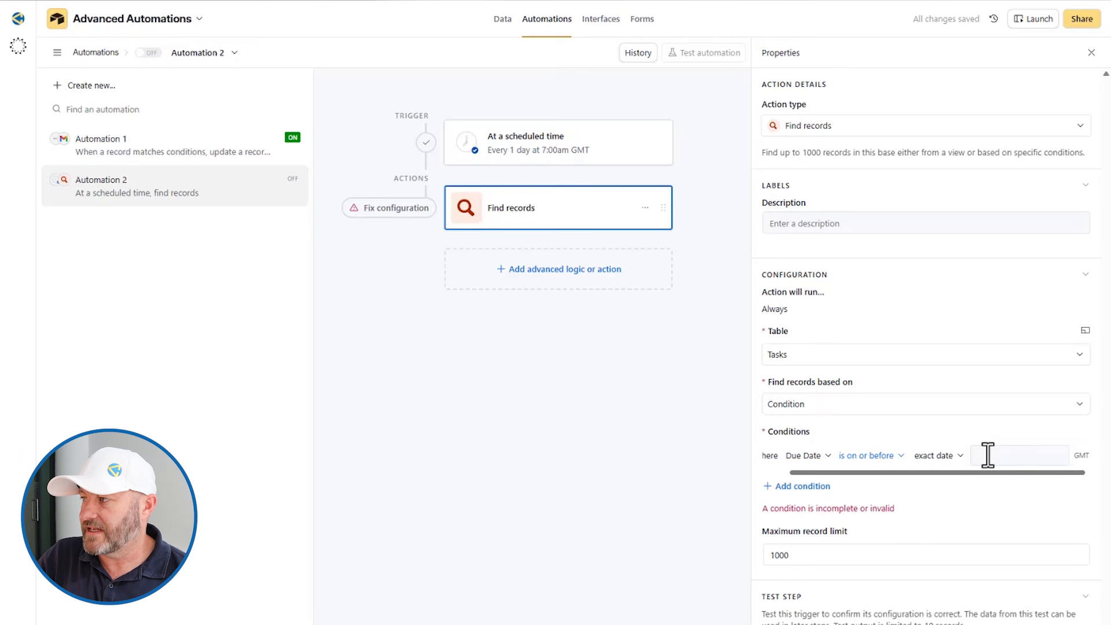
{"action": "left_click_drag", "start_coordinate": [752, 463], "coordinate": [605, 463]}
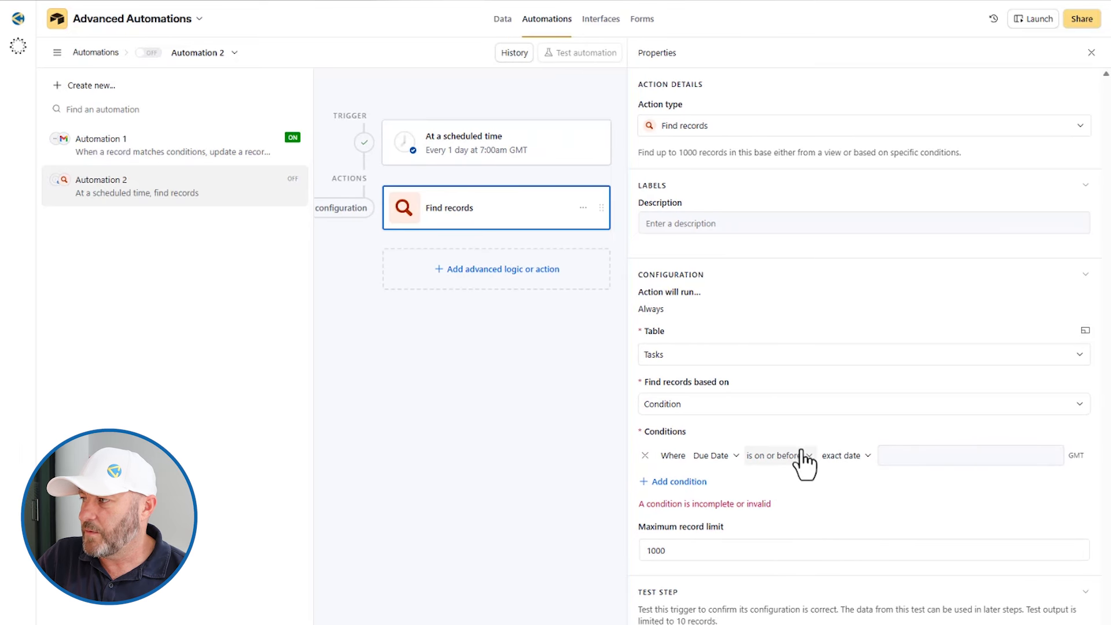
{"action": "left_click", "coordinate": [842, 455]}
{"action": "scroll", "coordinate": [869, 509], "scroll_direction": "up", "scroll_amount": 4}
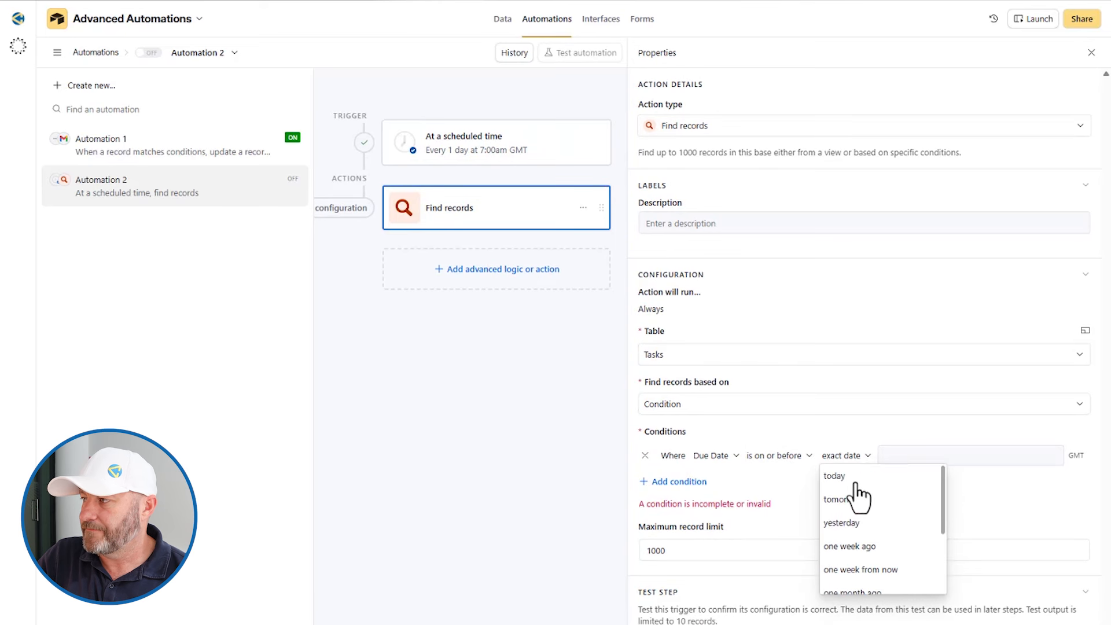
{"action": "left_click", "coordinate": [854, 482]}
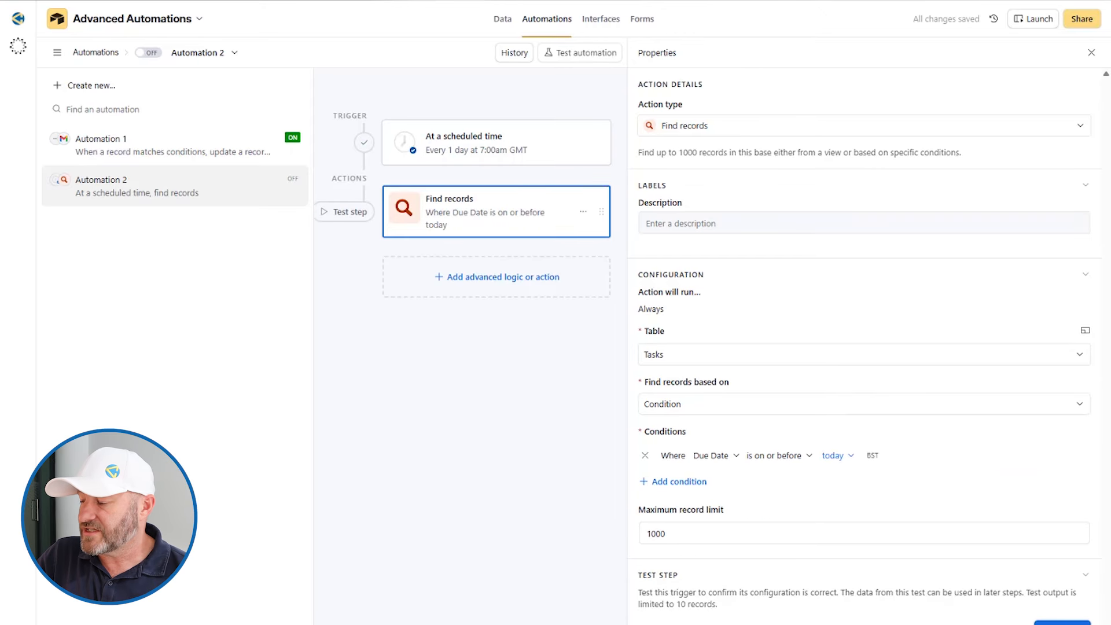
{"action": "left_click", "coordinate": [1063, 624]}
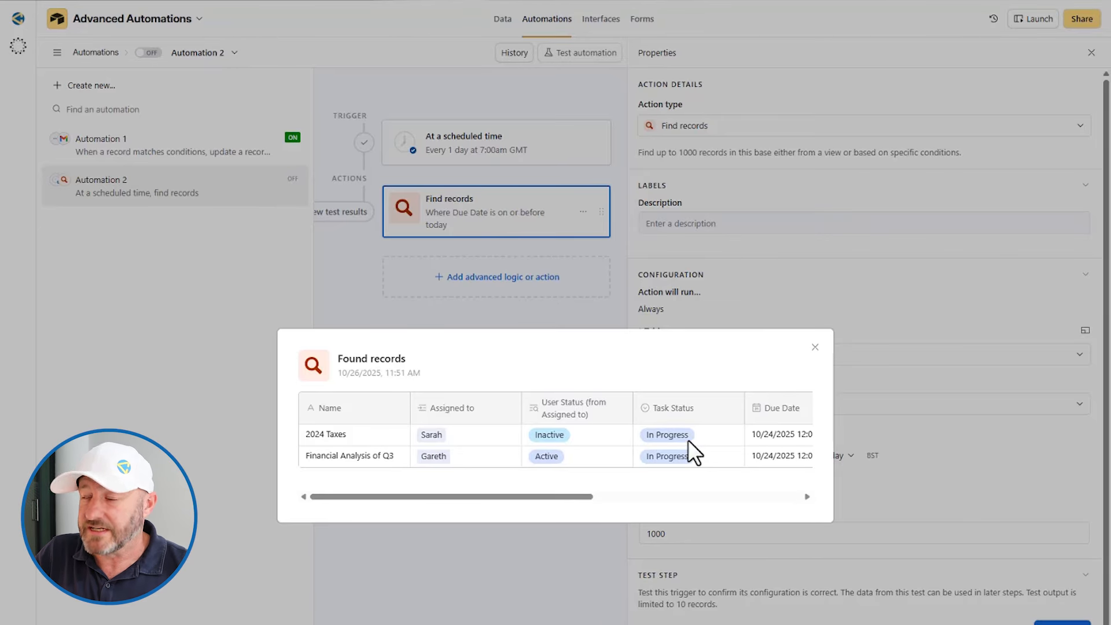
{"action": "left_click", "coordinate": [815, 347]}
- Add a second search condition requiring that Task Status is In Progress
{"action": "left_click", "coordinate": [688, 484]}
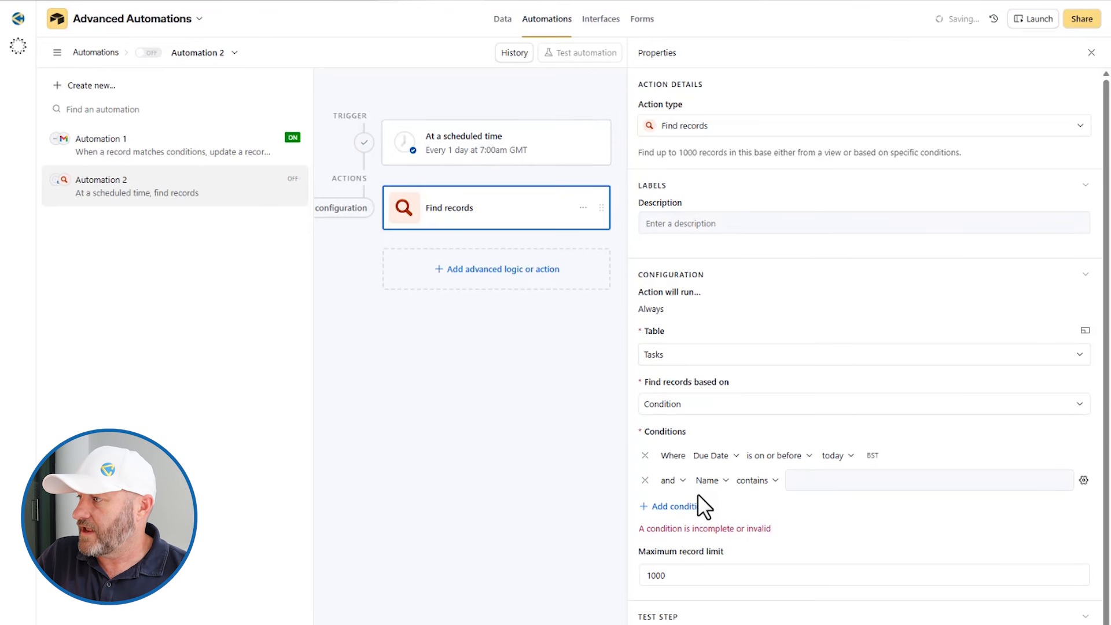
{"action": "left_click", "coordinate": [708, 483]}
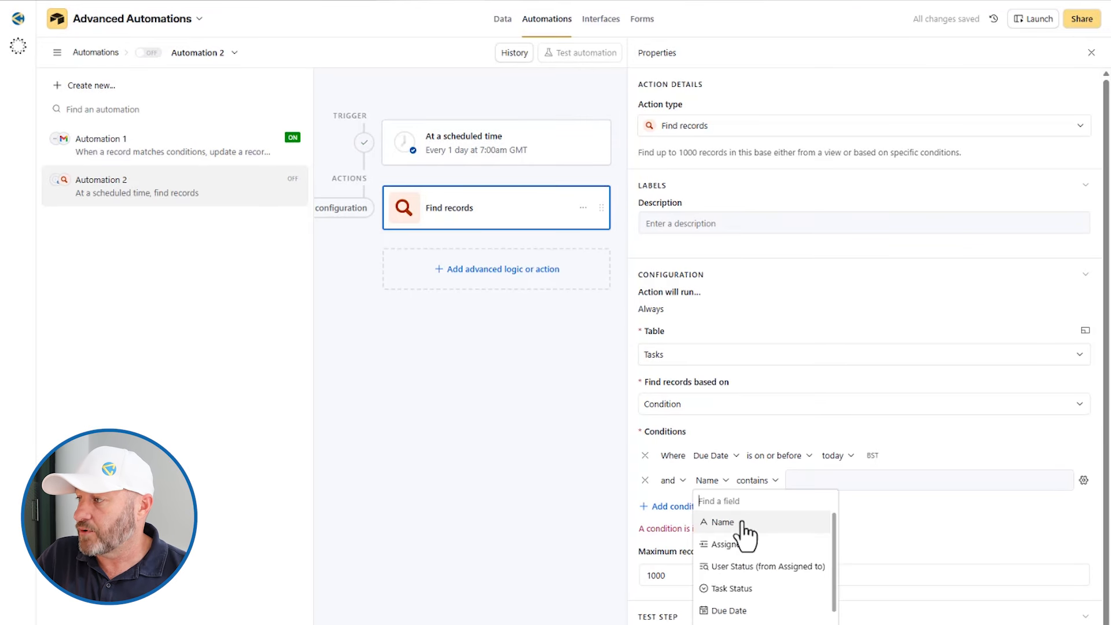
{"action": "left_click", "coordinate": [743, 590]}
{"action": "left_click", "coordinate": [800, 481]}
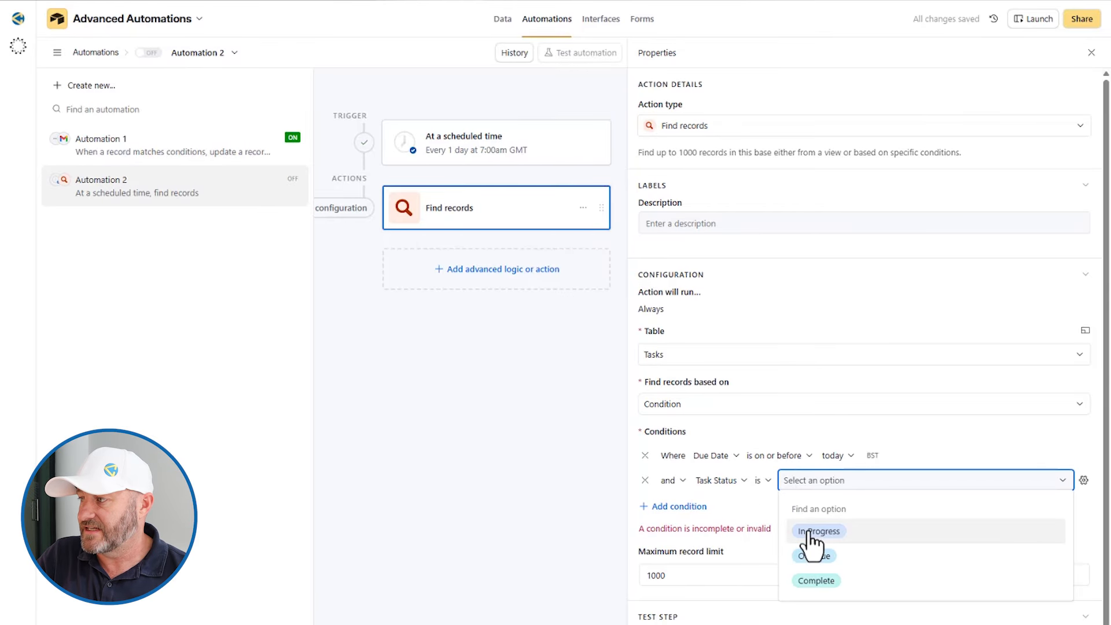
{"action": "left_click", "coordinate": [809, 530]}
- Add a third search condition, Date Complete is empty, and test the Find records action again
{"action": "left_click", "coordinate": [689, 507]}
{"action": "left_click", "coordinate": [695, 504]}
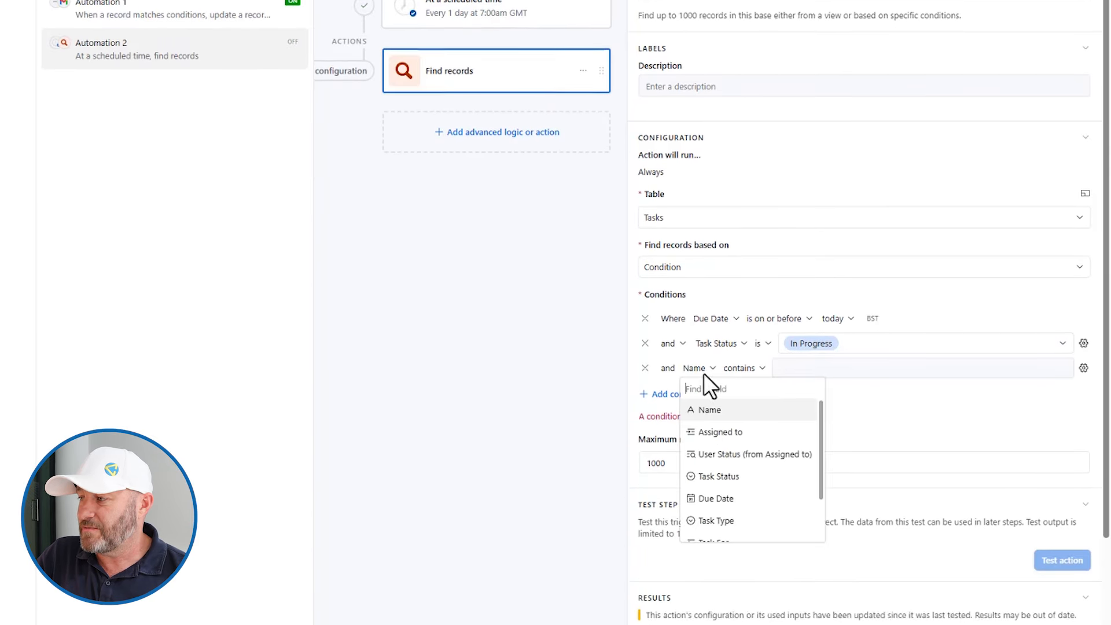
{"action": "scroll", "coordinate": [721, 400], "scroll_direction": "down", "scroll_amount": 3}
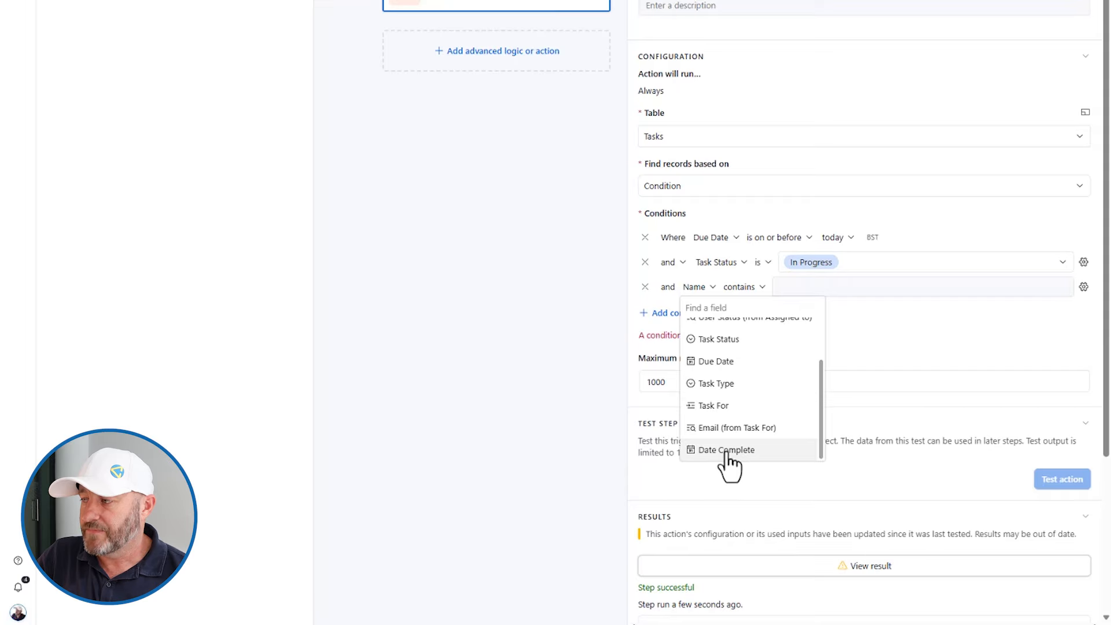
{"action": "left_click", "coordinate": [728, 452]}
{"action": "left_click", "coordinate": [765, 288]}
{"action": "scroll", "coordinate": [796, 405], "scroll_direction": "down", "scroll_amount": 3}
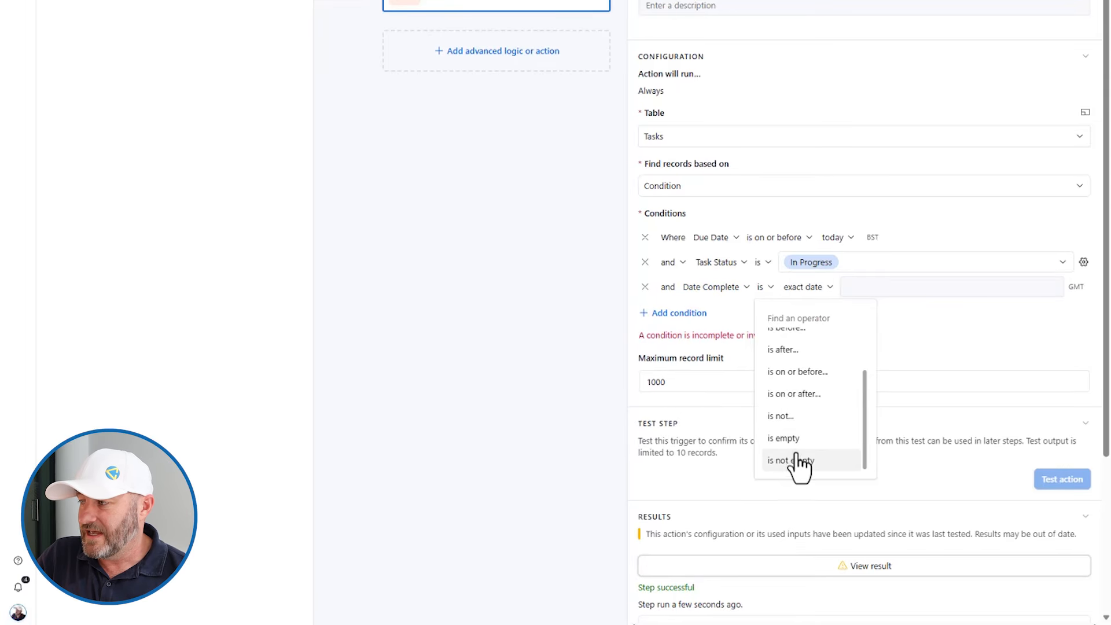
{"action": "left_click", "coordinate": [788, 439]}
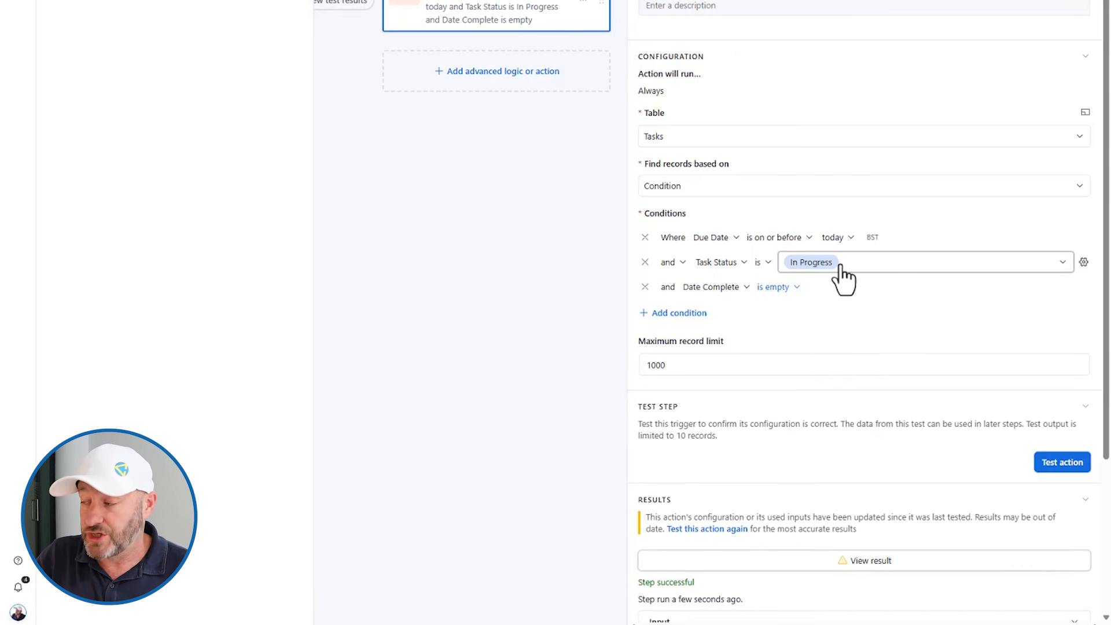
{"action": "left_click", "coordinate": [1055, 463]}
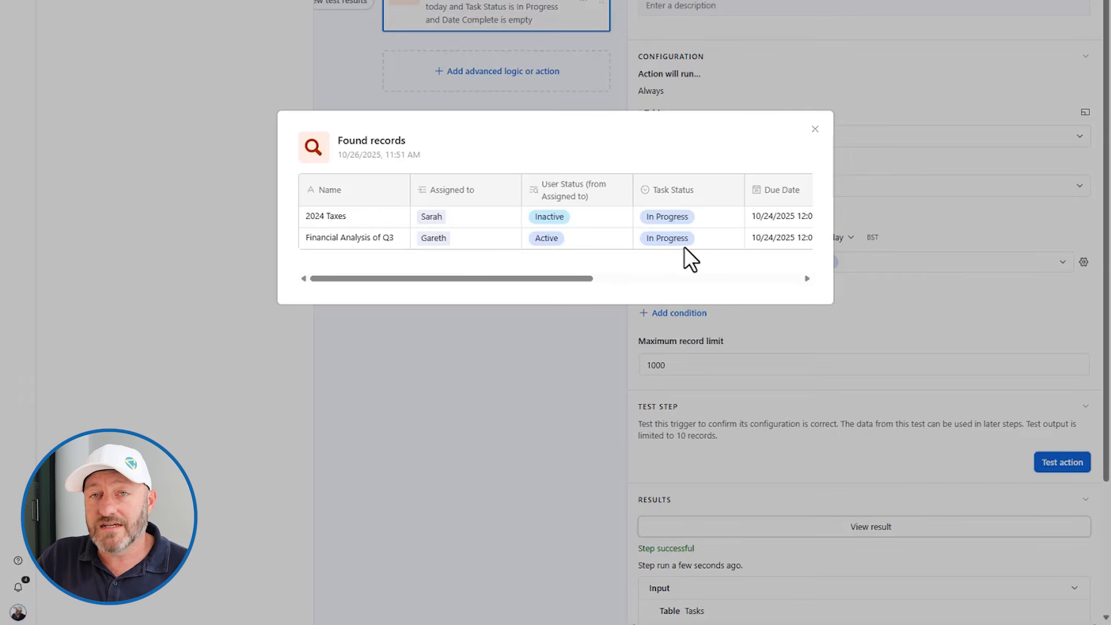
{"action": "left_click", "coordinate": [815, 130]}
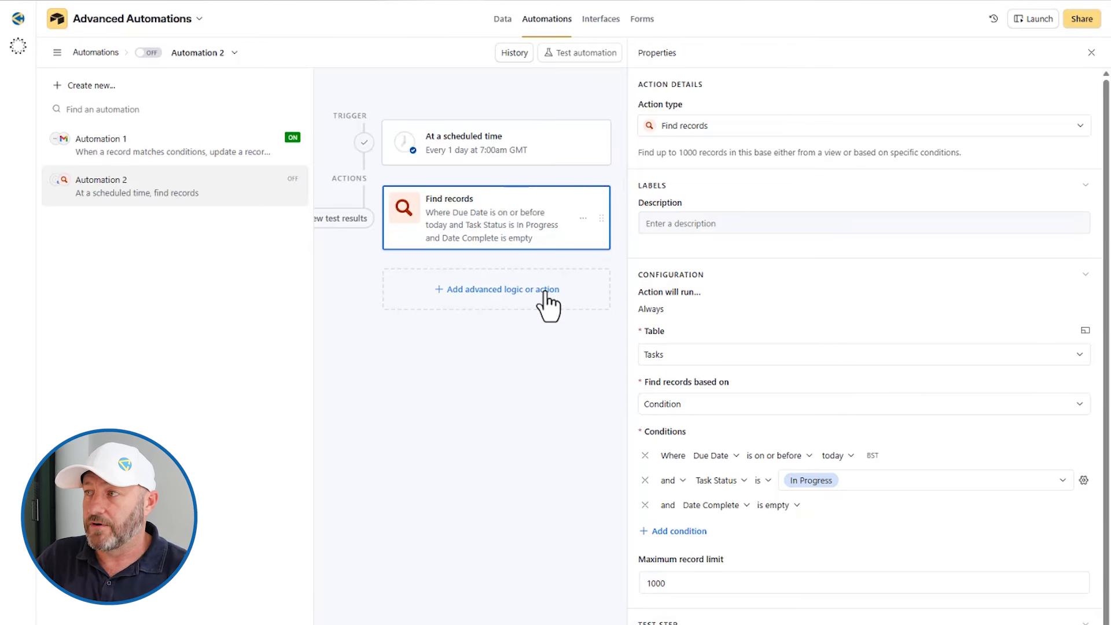
- Add a repeating group that uses the Find records output as its input list, and test the input list
{"action": "left_click", "coordinate": [501, 294]}
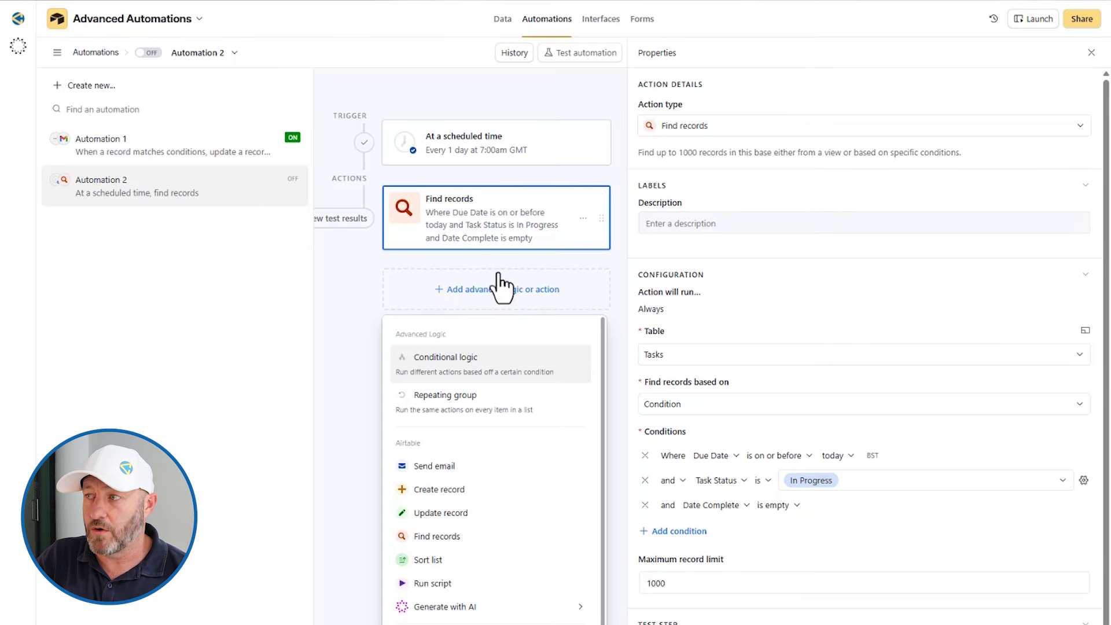
{"action": "left_click", "coordinate": [465, 413]}
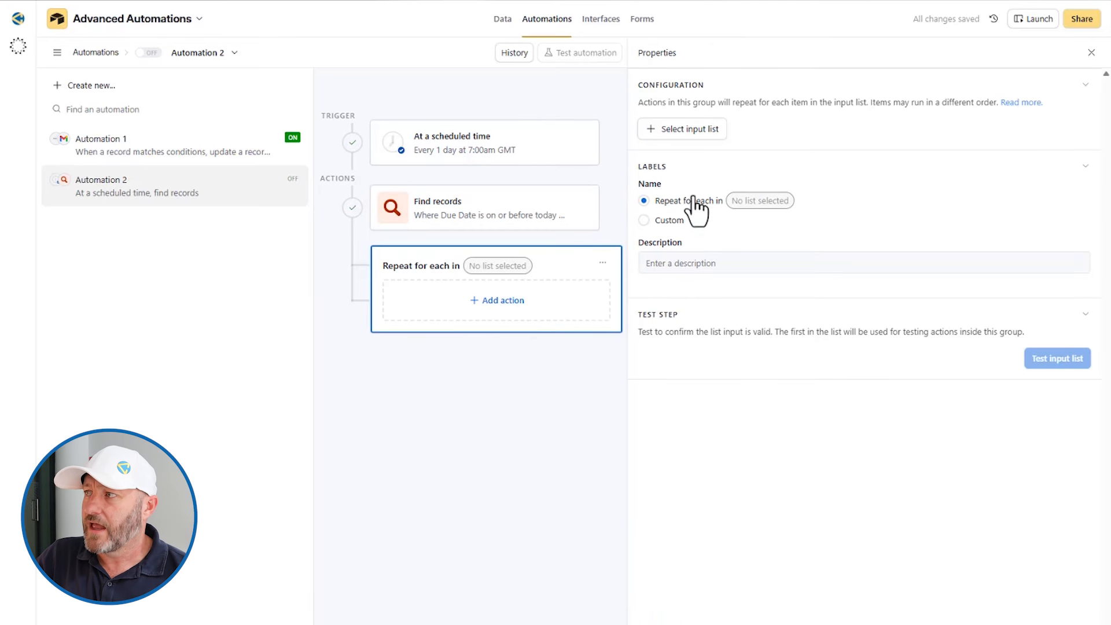
{"action": "left_click", "coordinate": [658, 134]}
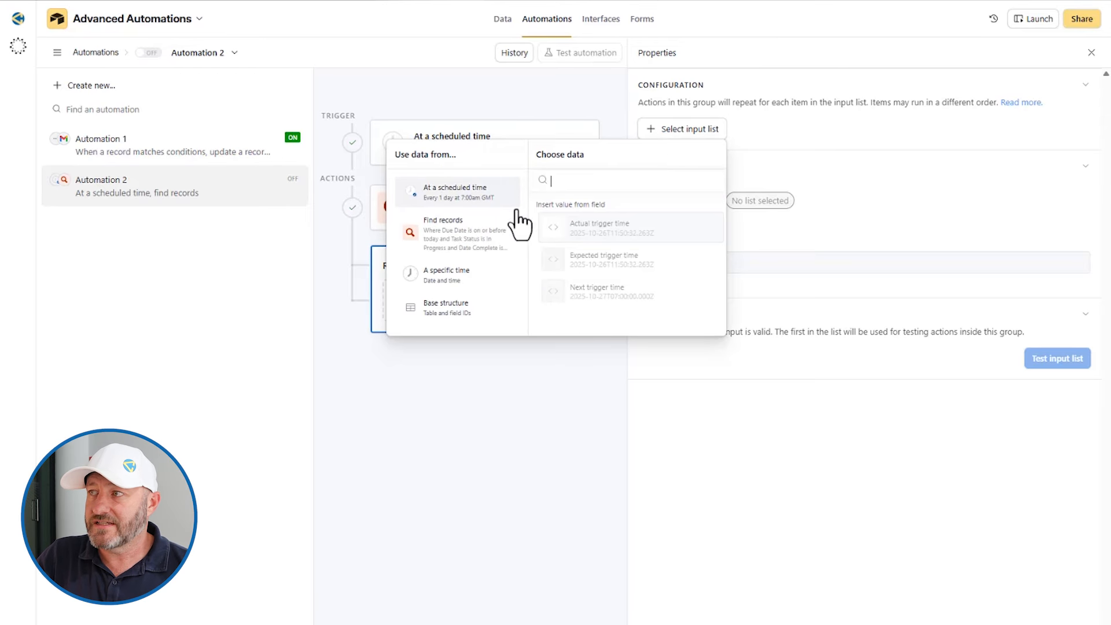
{"action": "left_click", "coordinate": [447, 244]}
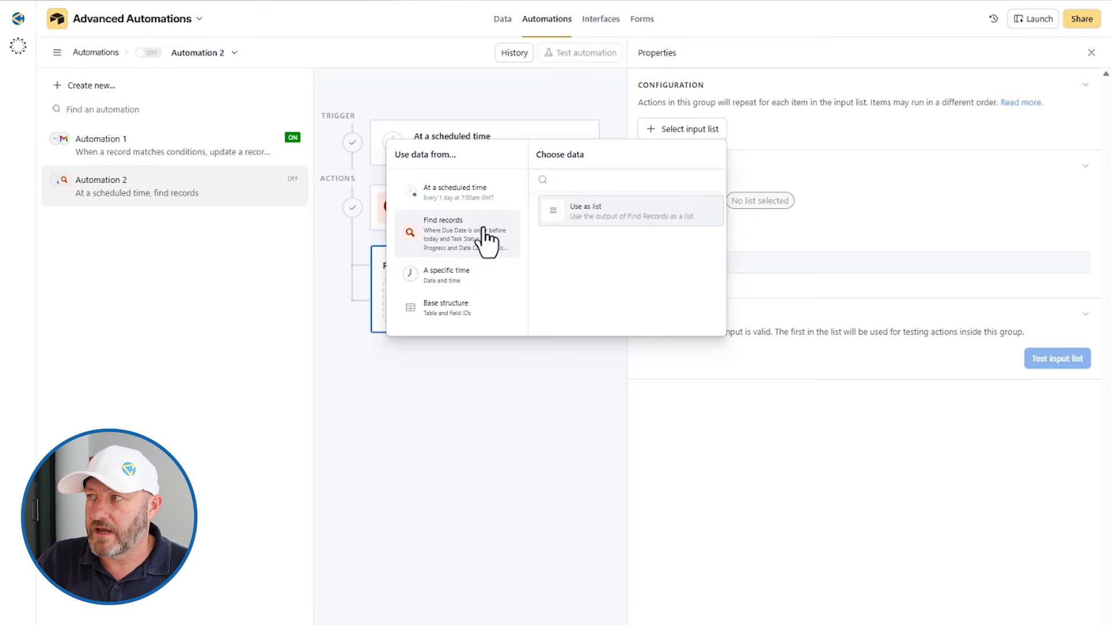
{"action": "left_click", "coordinate": [613, 213]}
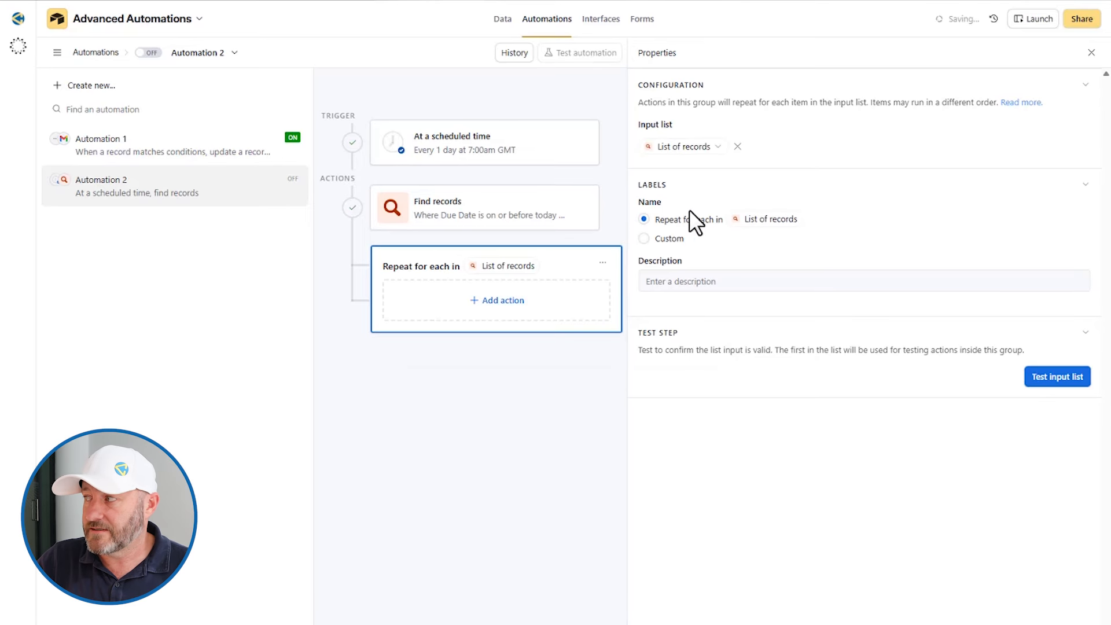
{"action": "left_click", "coordinate": [1055, 377]}
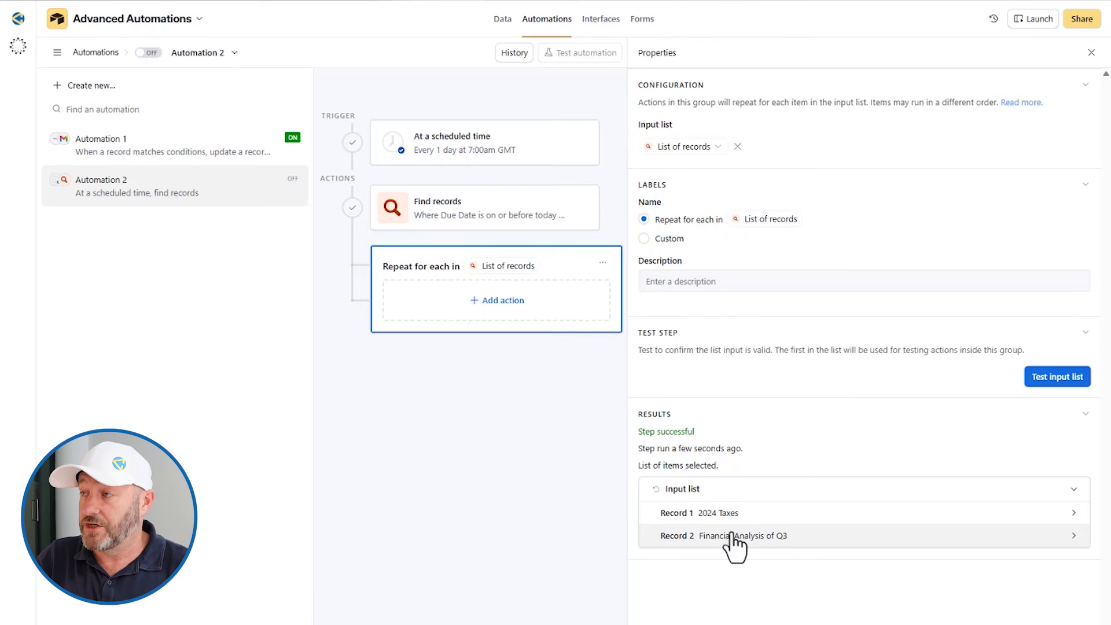
- Add an Update record action inside the repeating group for the Tasks table, using the current item's Airtable record ID
{"action": "left_click", "coordinate": [491, 304]}
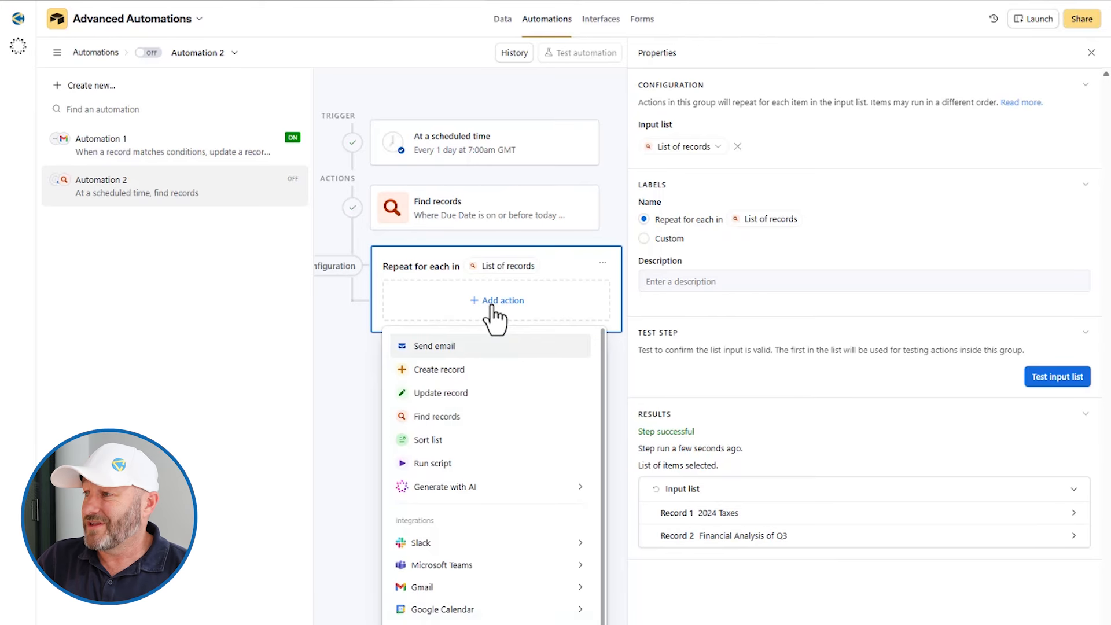
{"action": "left_click", "coordinate": [475, 394]}
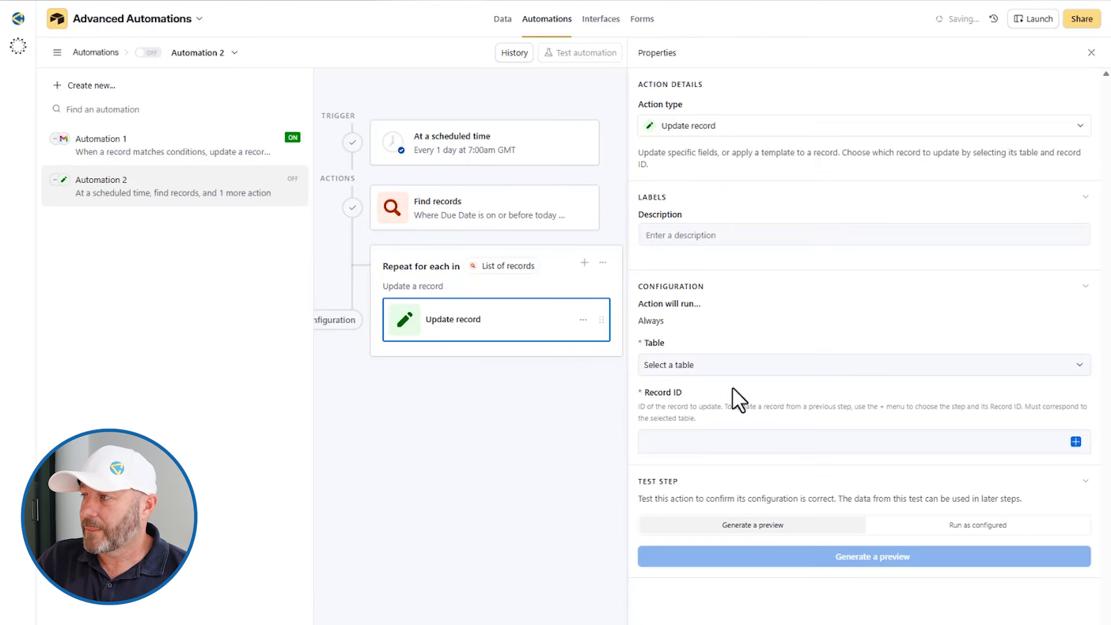
{"action": "left_click", "coordinate": [708, 368]}
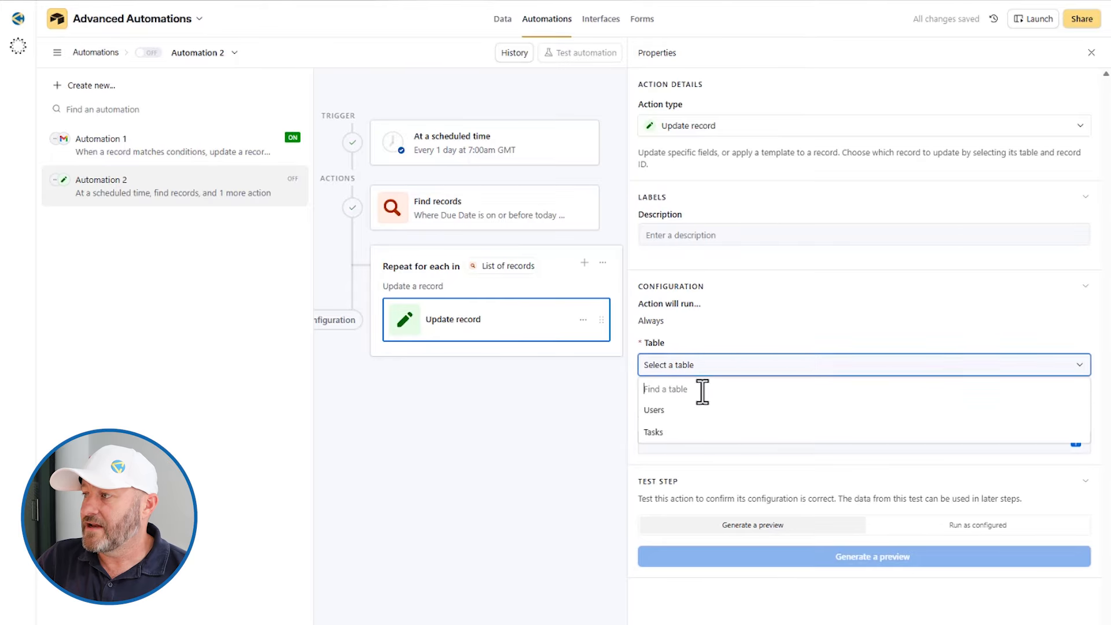
{"action": "left_click", "coordinate": [663, 435]}
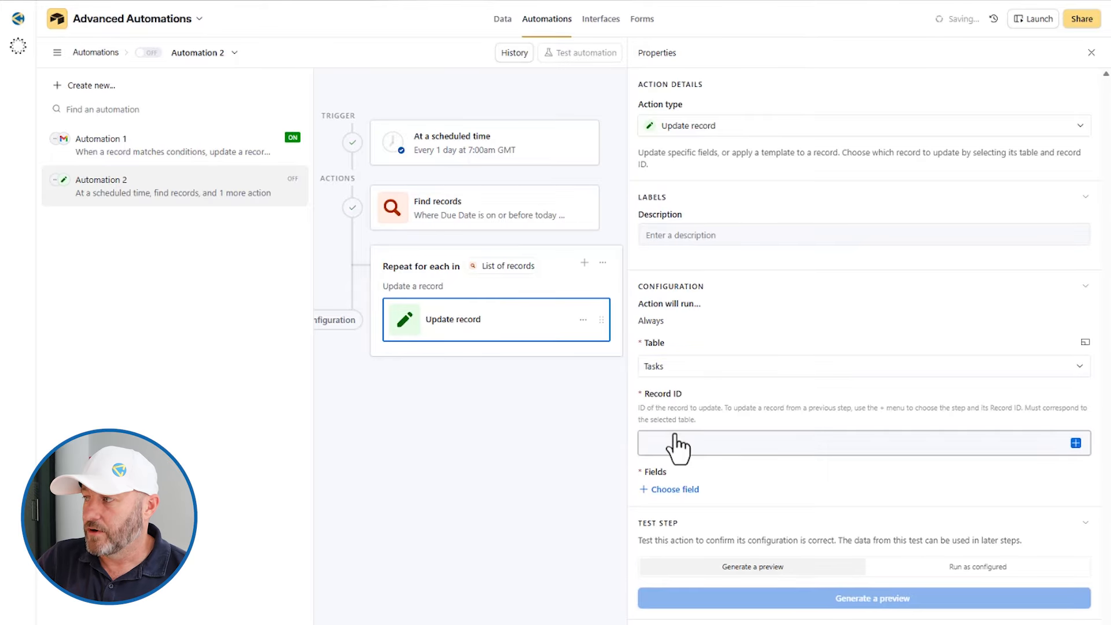
{"action": "left_click", "coordinate": [1076, 444]}
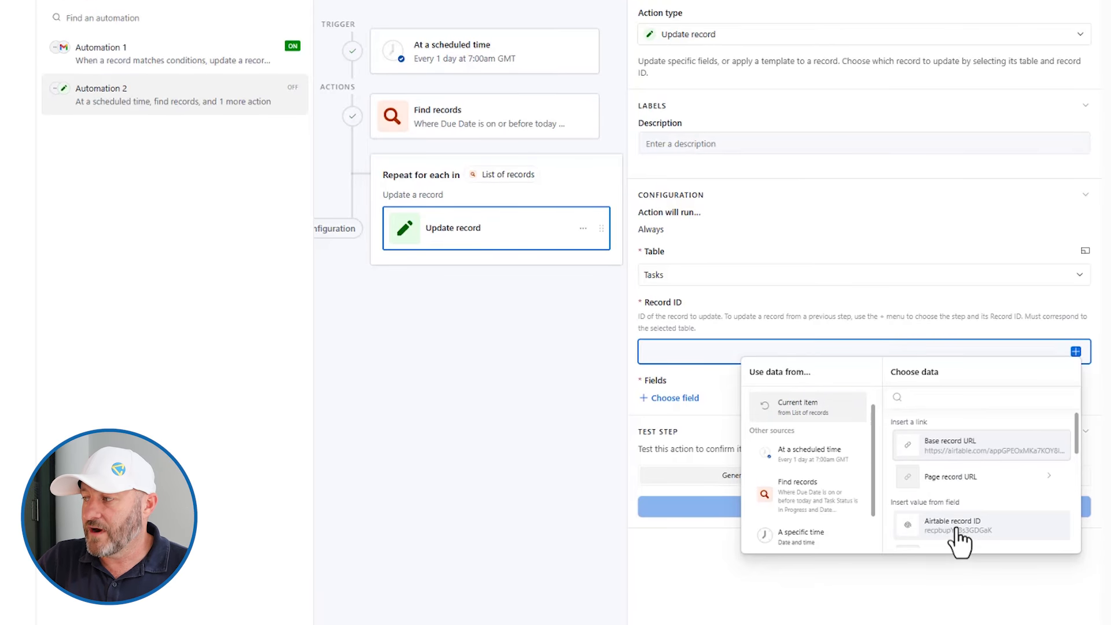
{"action": "left_click", "coordinate": [956, 528]}
- Make the Update record action set the Task Status field to Overdue
{"action": "left_click", "coordinate": [692, 401]}
{"action": "scroll", "coordinate": [720, 498], "scroll_direction": "down", "scroll_amount": 2}
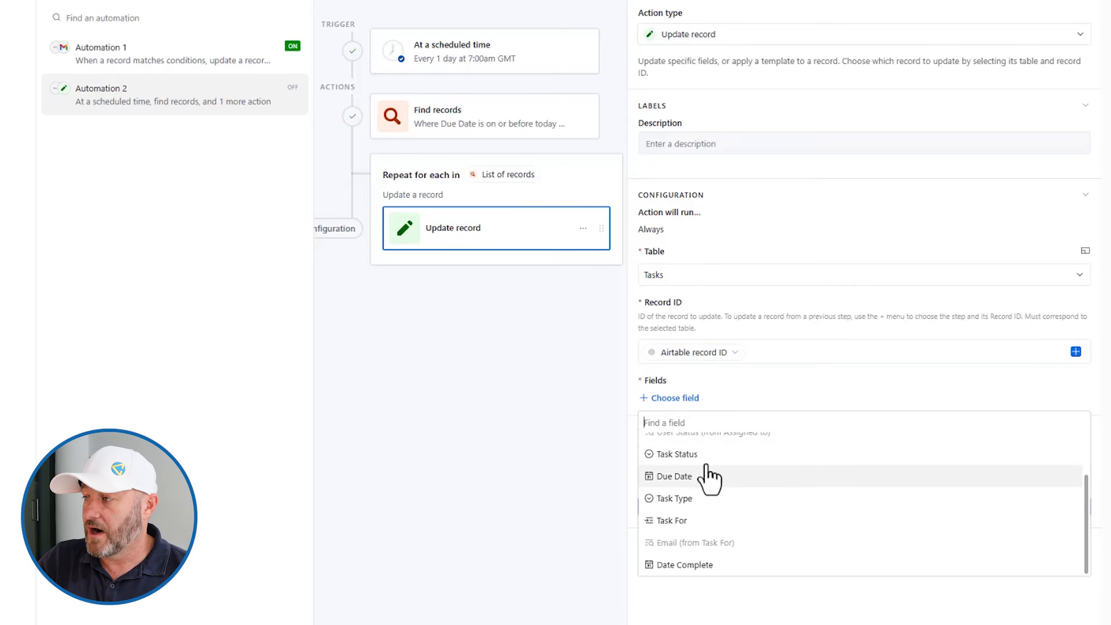
{"action": "left_click", "coordinate": [703, 455]}
{"action": "left_click", "coordinate": [752, 429]}
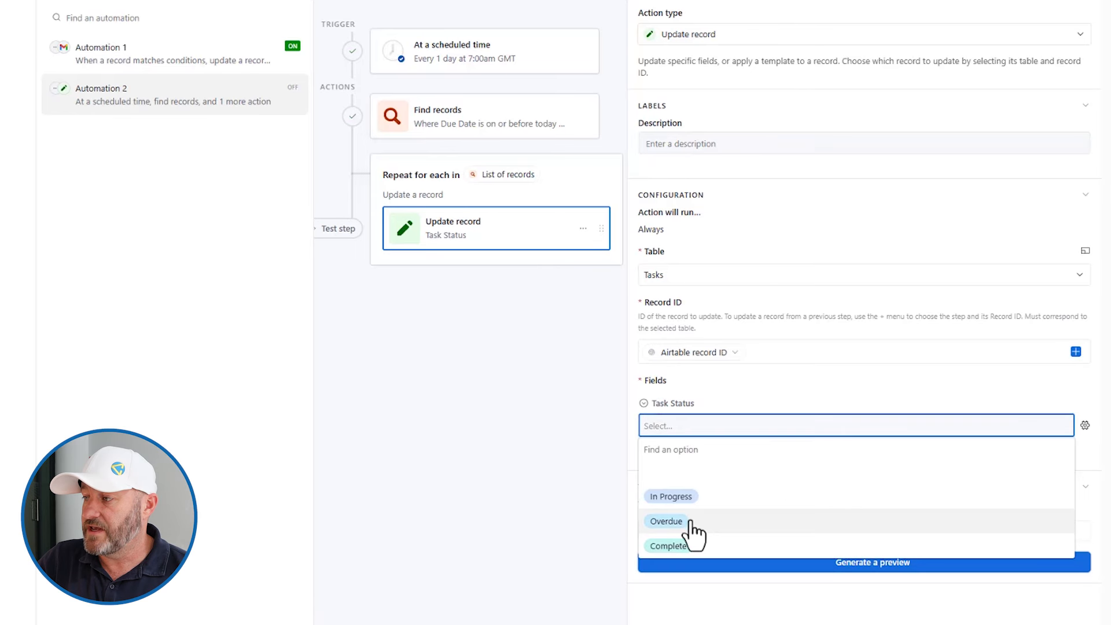
{"action": "left_click", "coordinate": [667, 521]}
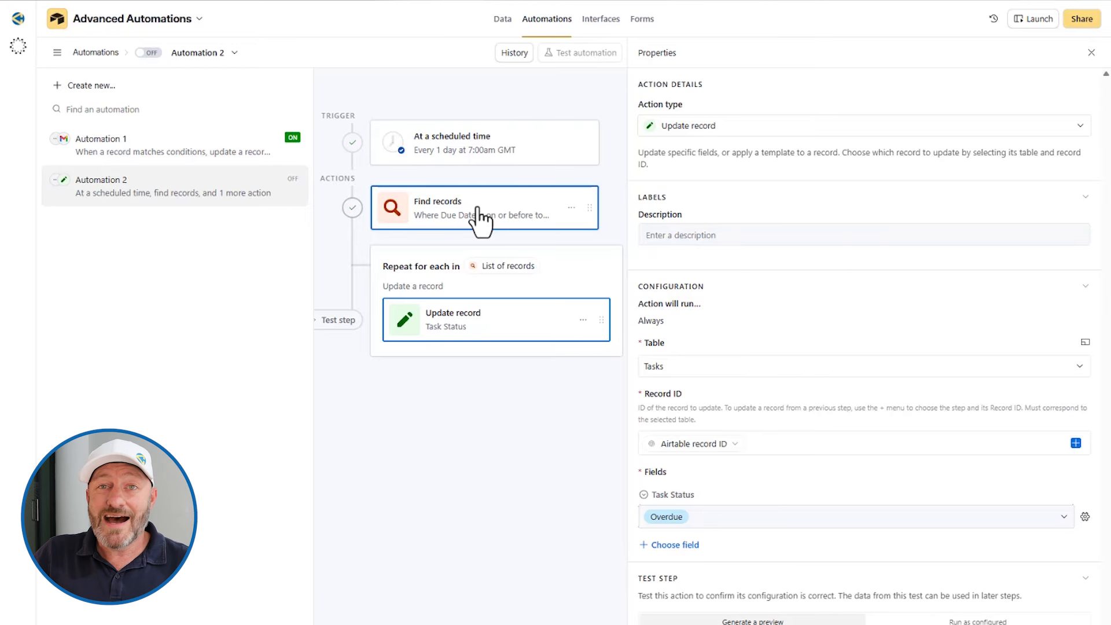
{"action": "left_click", "coordinate": [495, 343]}
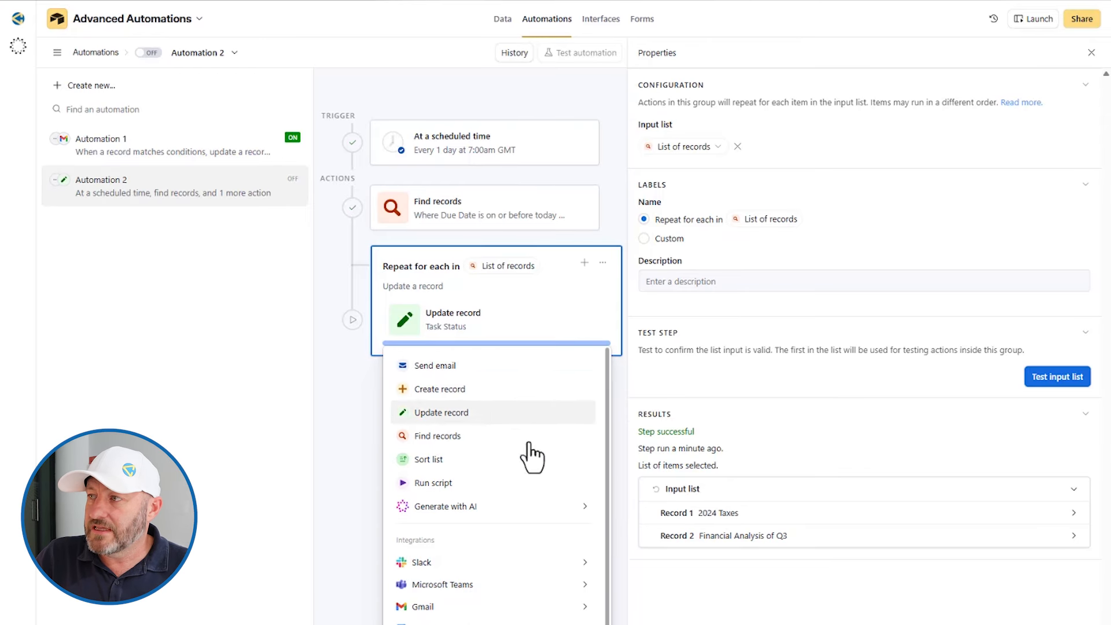
{"action": "left_click", "coordinate": [349, 394]}
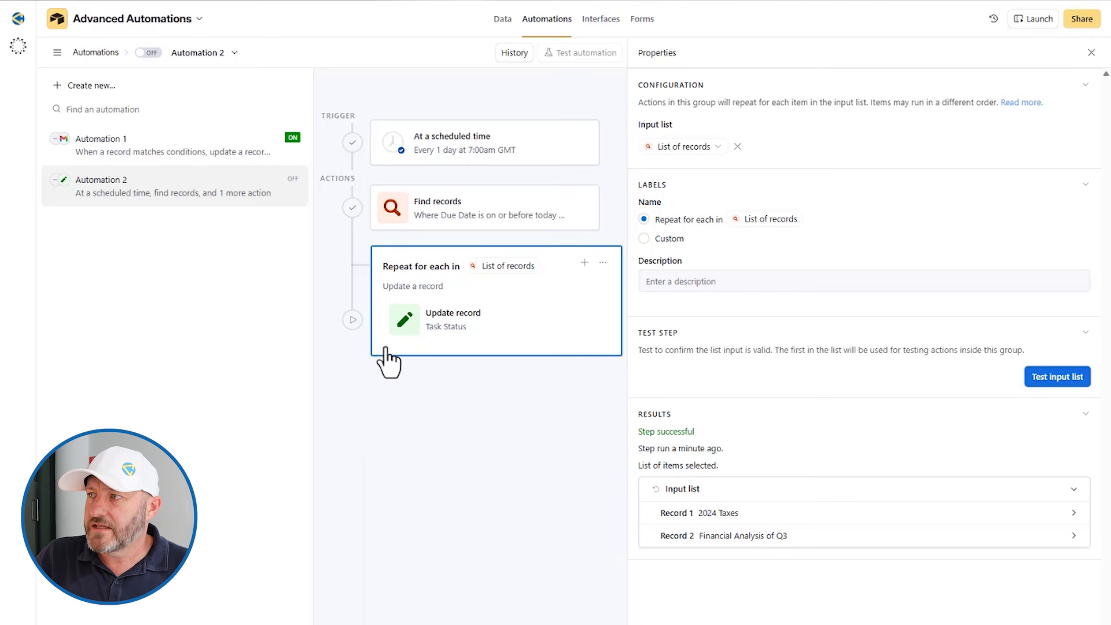
- Duplicate Automation 2 and delete the repeating group from the copy
{"action": "left_click", "coordinate": [288, 186]}
{"action": "left_click", "coordinate": [199, 243]}
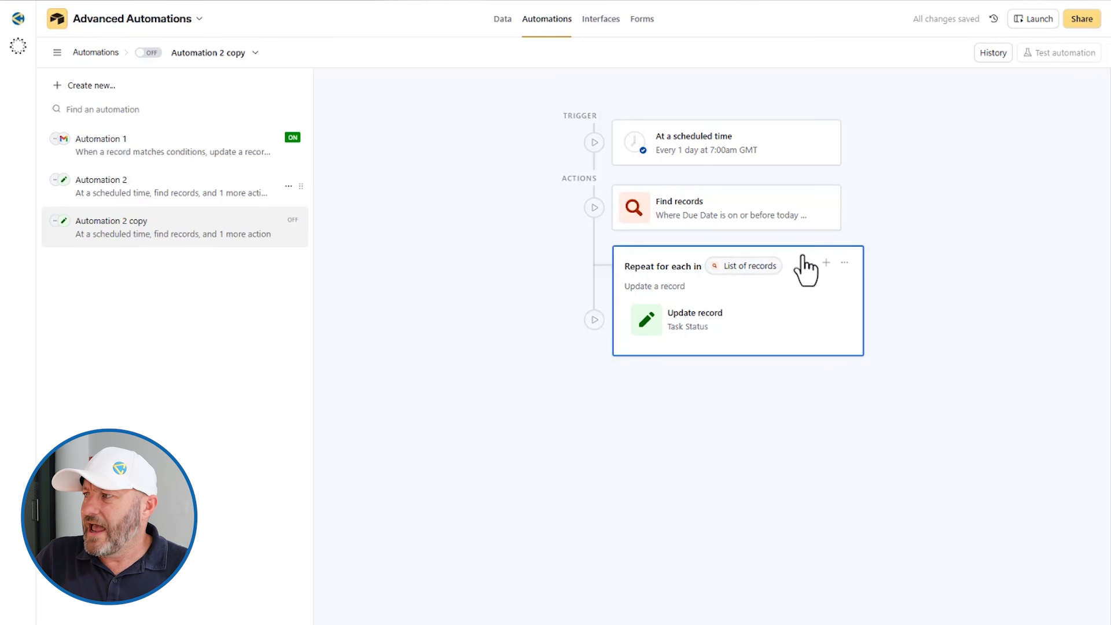
{"action": "left_click", "coordinate": [845, 263]}
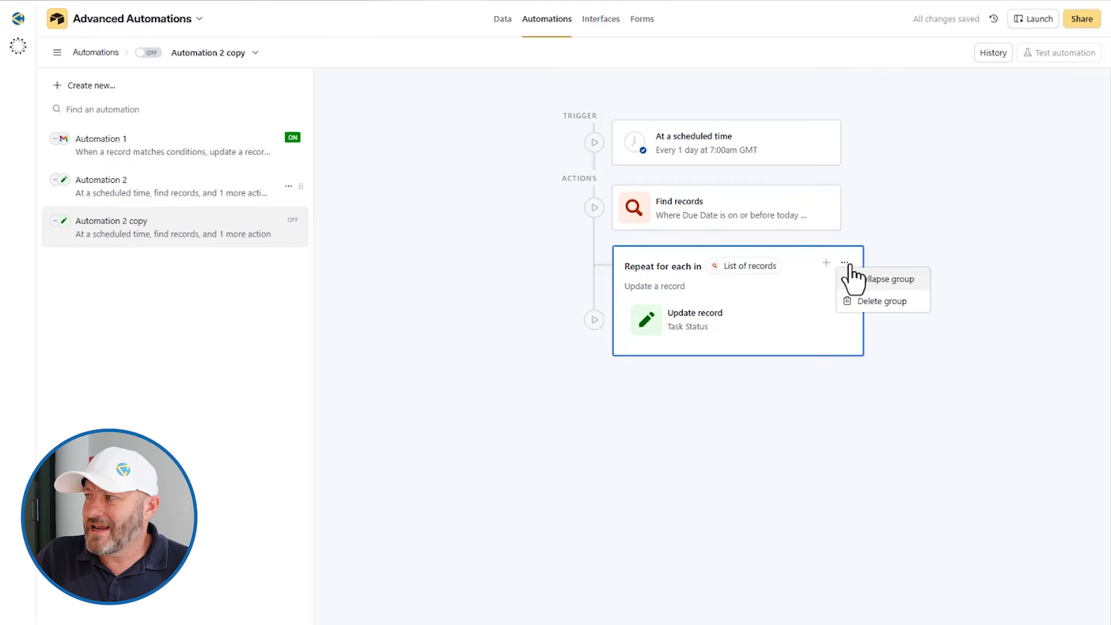
{"action": "left_click", "coordinate": [874, 301]}
{"action": "left_click", "coordinate": [958, 322]}
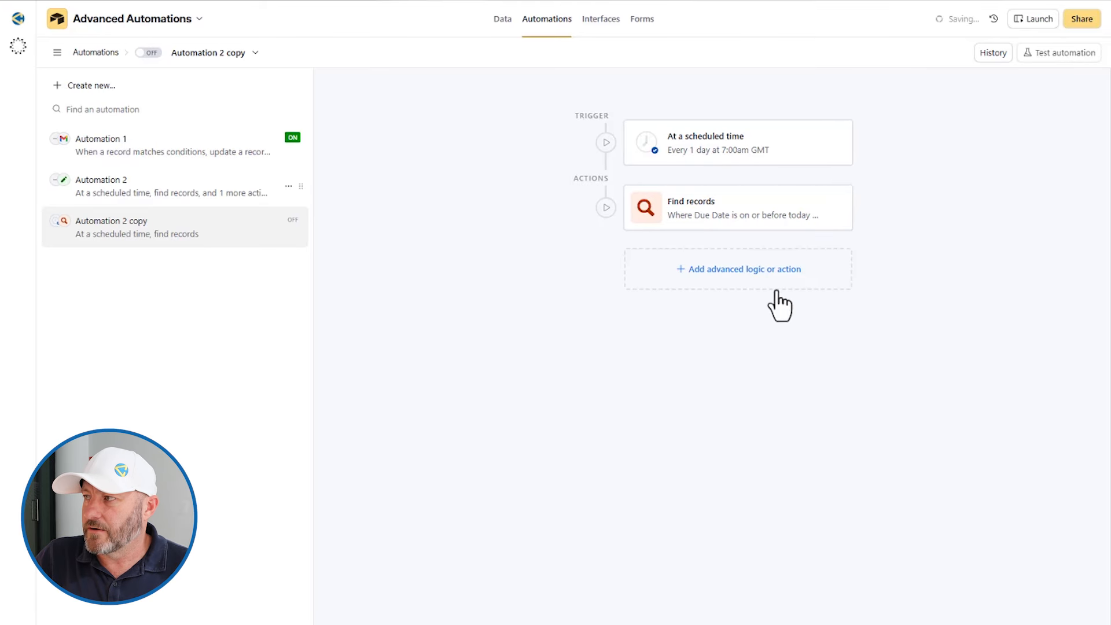
- Review the assigned users' statuses alongside the task statuses in the Tasks table, and return to the automations
{"action": "left_click", "coordinate": [722, 280]}
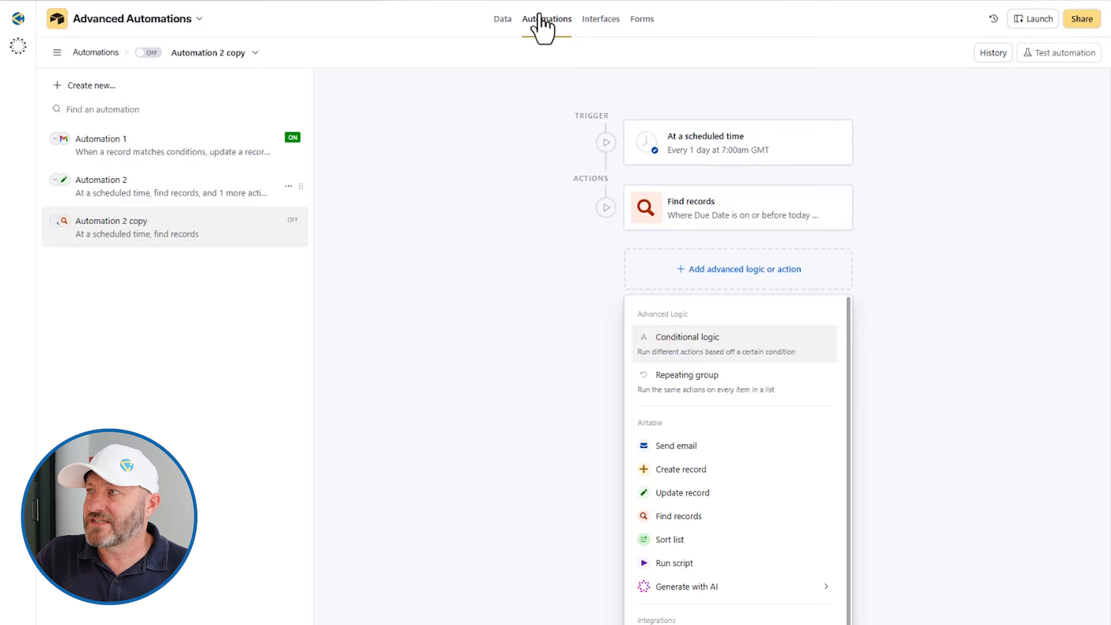
{"action": "left_click", "coordinate": [502, 19]}
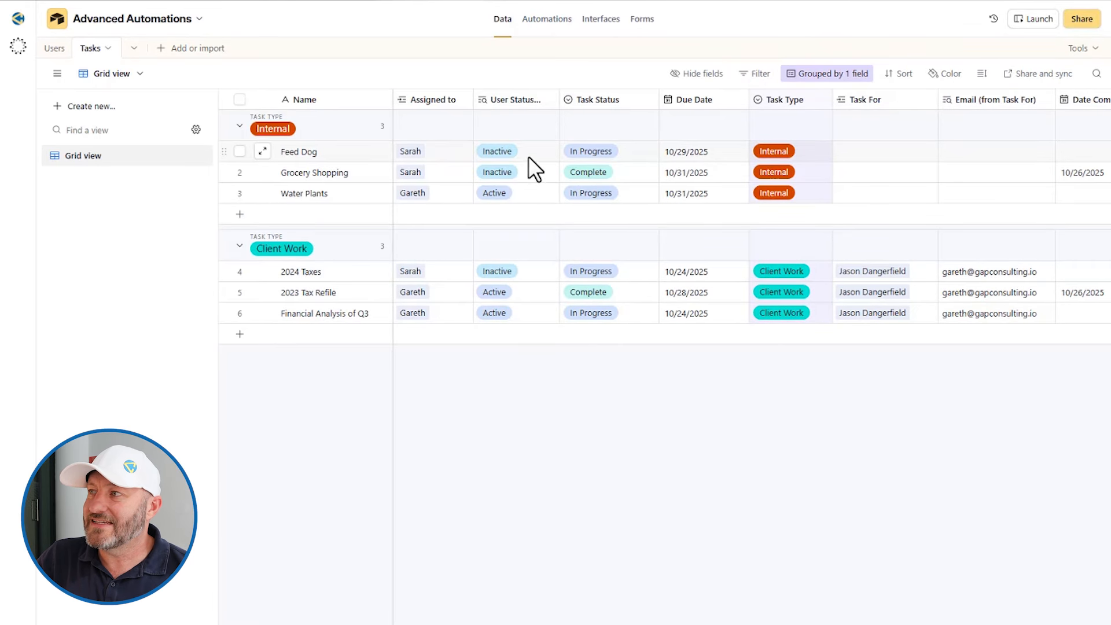
{"action": "left_click", "coordinate": [510, 193]}
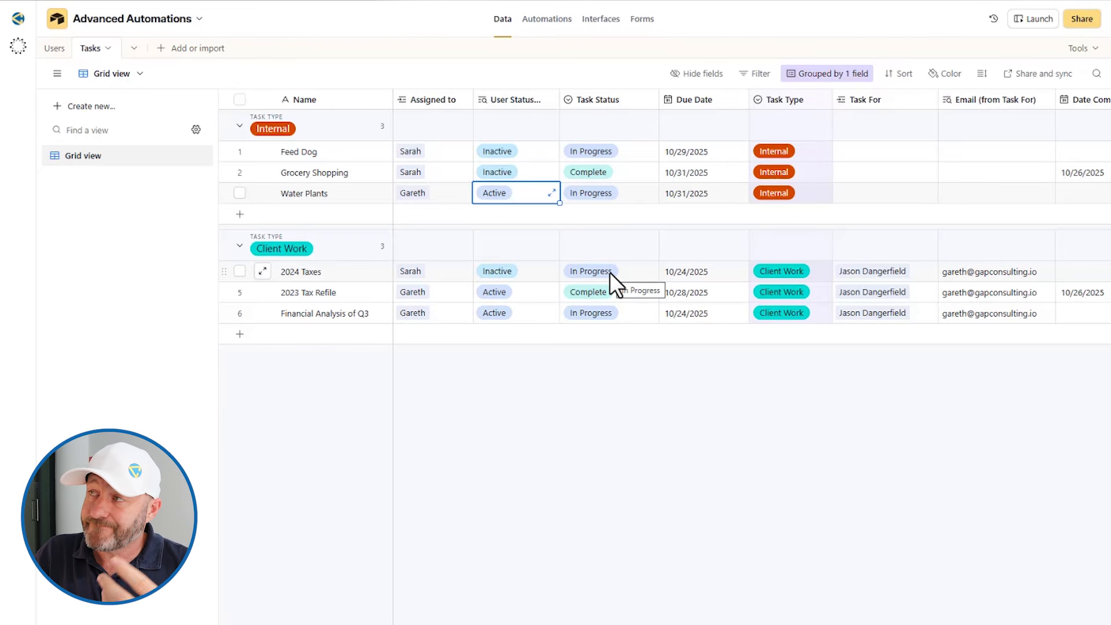
{"action": "left_click", "coordinate": [554, 21]}
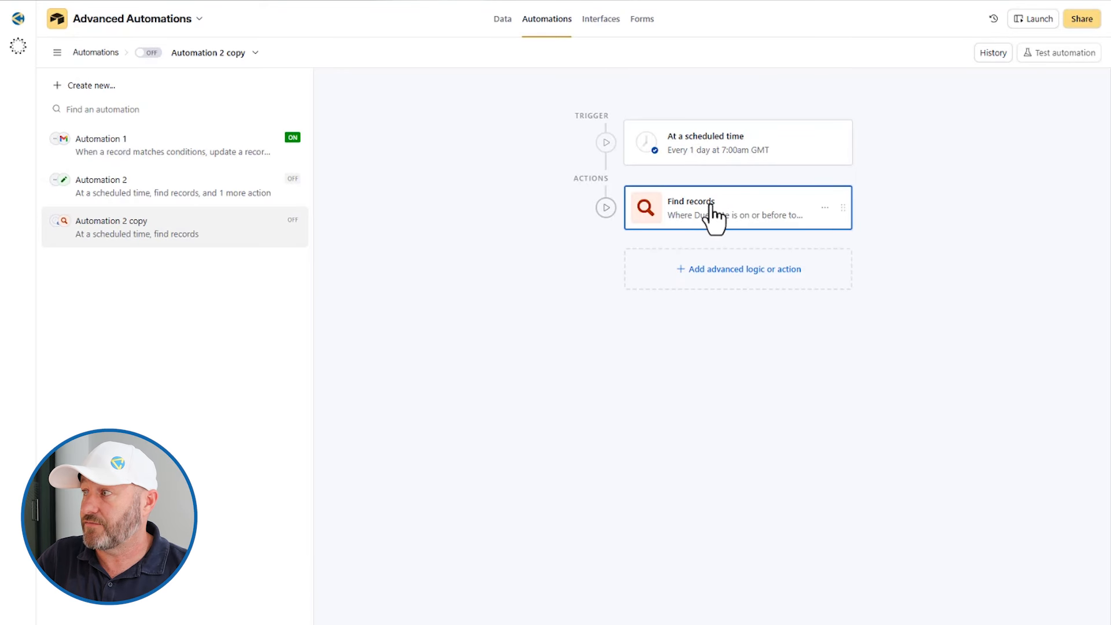
- Add a fourth condition to the copy's Find records action: User Status (from Assigned to) has any of Active
{"action": "left_click", "coordinate": [825, 208]}
{"action": "left_click", "coordinate": [709, 221]}
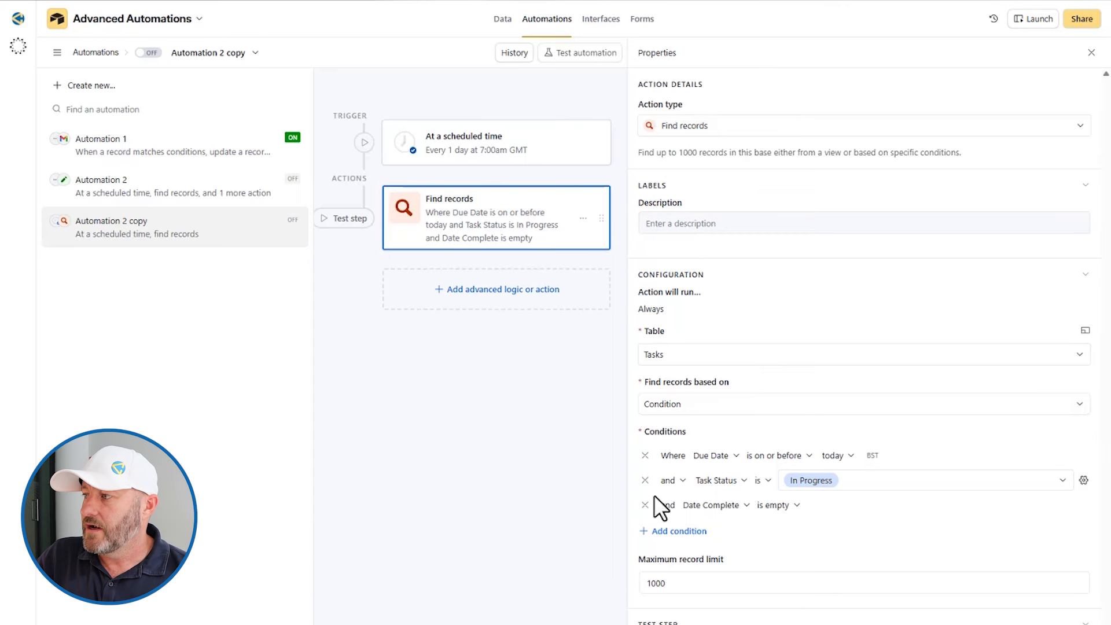
{"action": "left_click", "coordinate": [652, 531]}
{"action": "left_click", "coordinate": [698, 530]}
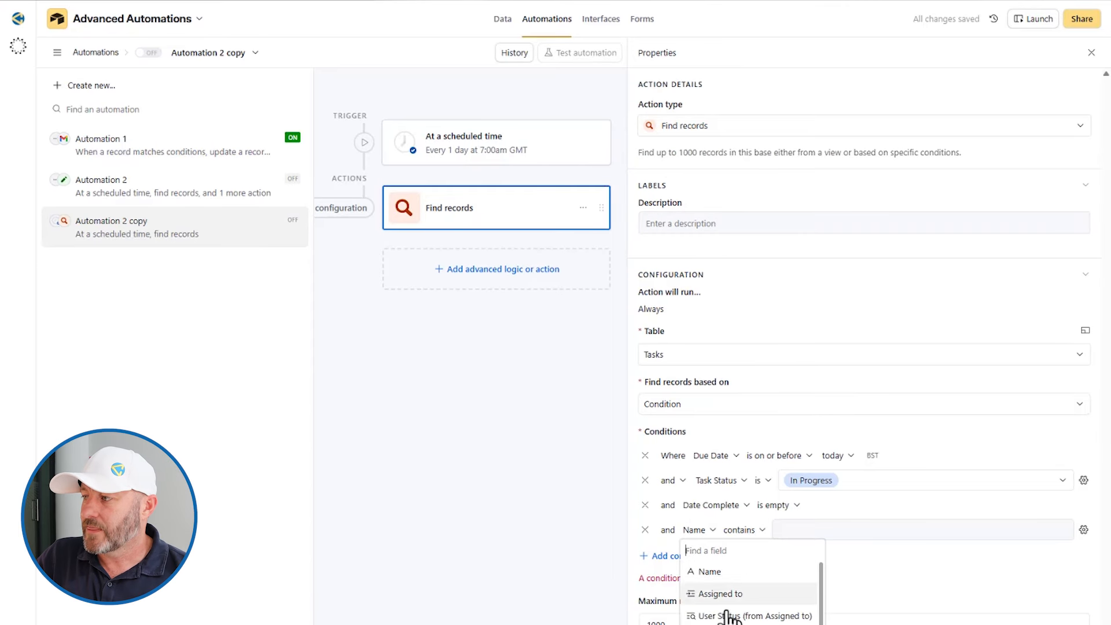
{"action": "left_click", "coordinate": [727, 616]}
{"action": "left_click", "coordinate": [903, 531]}
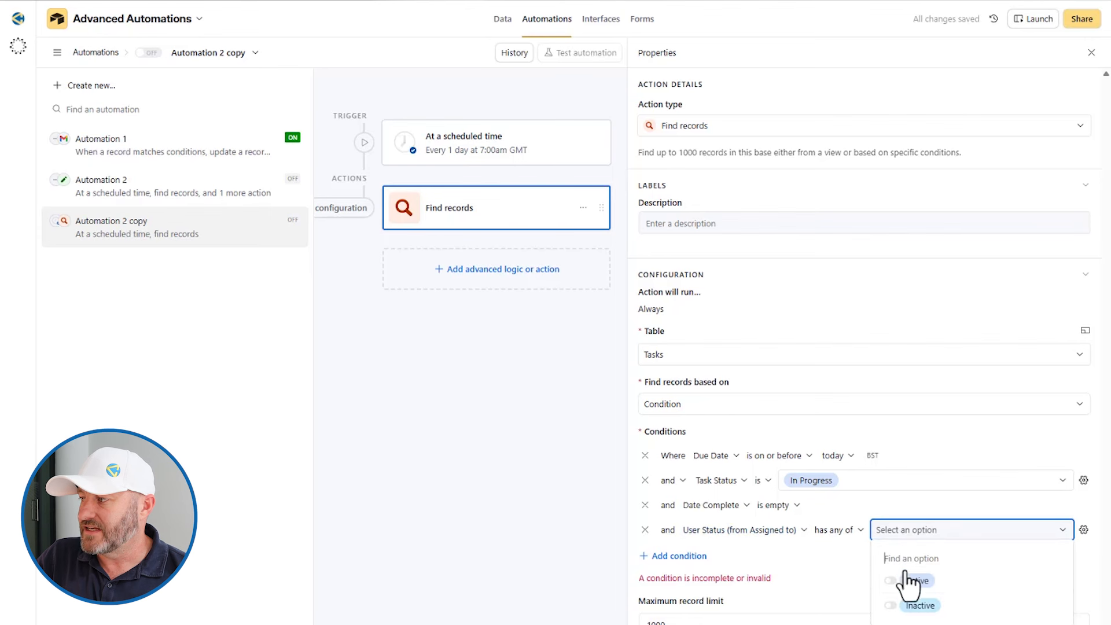
{"action": "left_click", "coordinate": [910, 581]}
- Describe the Find records action as "Find Active User Tasks" and test it, reviewing the found records
{"action": "left_click", "coordinate": [665, 225]}
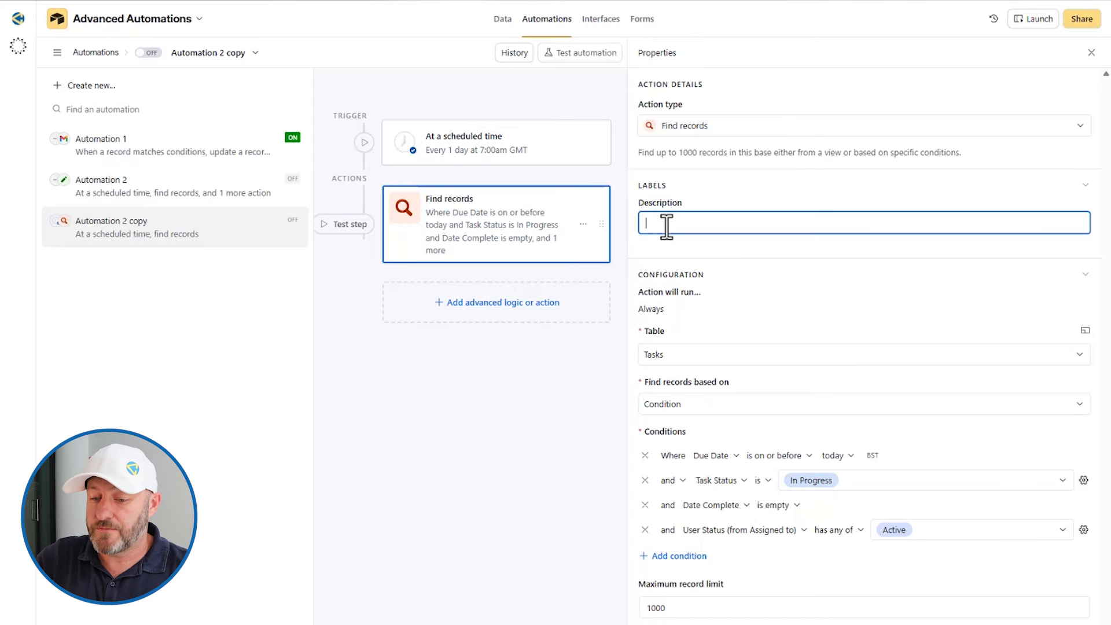
{"action": "type", "text": "Find Active User Tasks"}
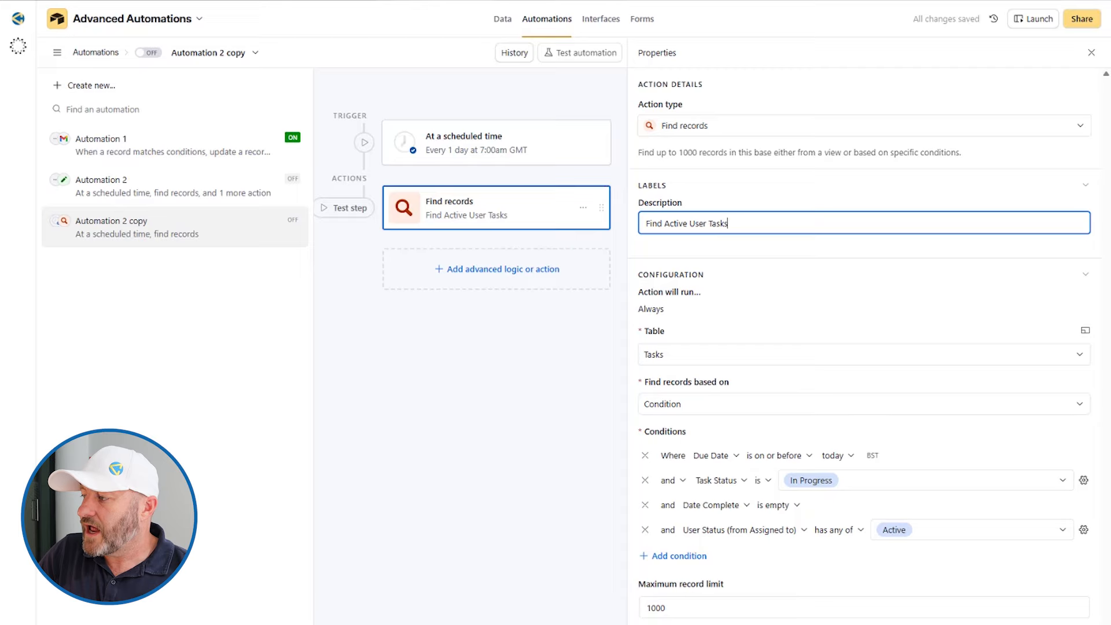
{"action": "left_click", "coordinate": [347, 209]}
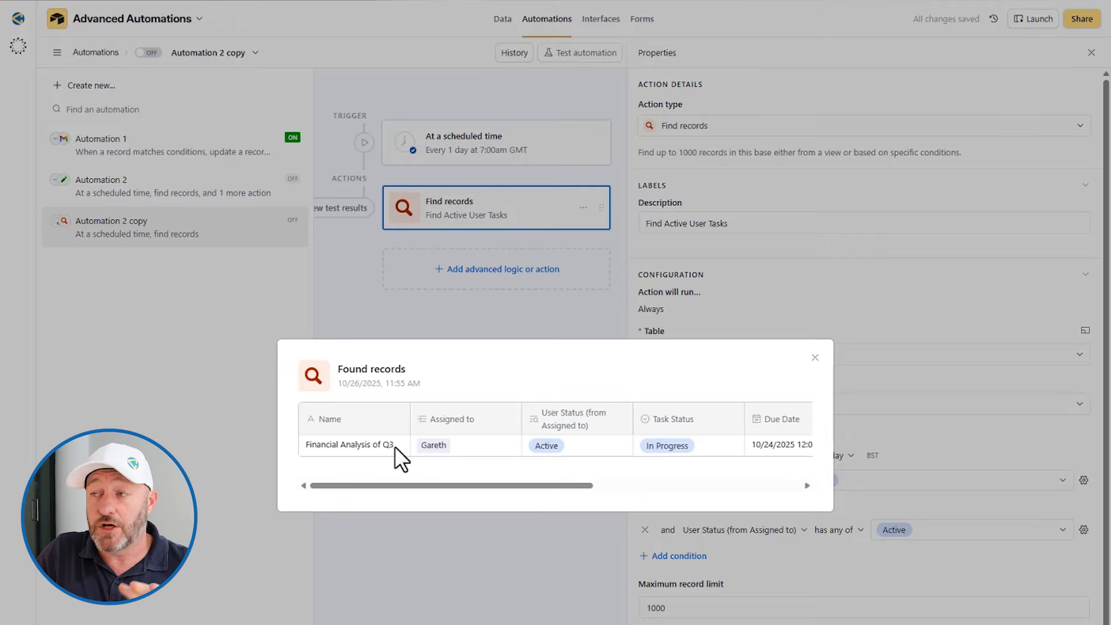
{"action": "left_click_drag", "start_coordinate": [537, 450], "coordinate": [540, 450]}
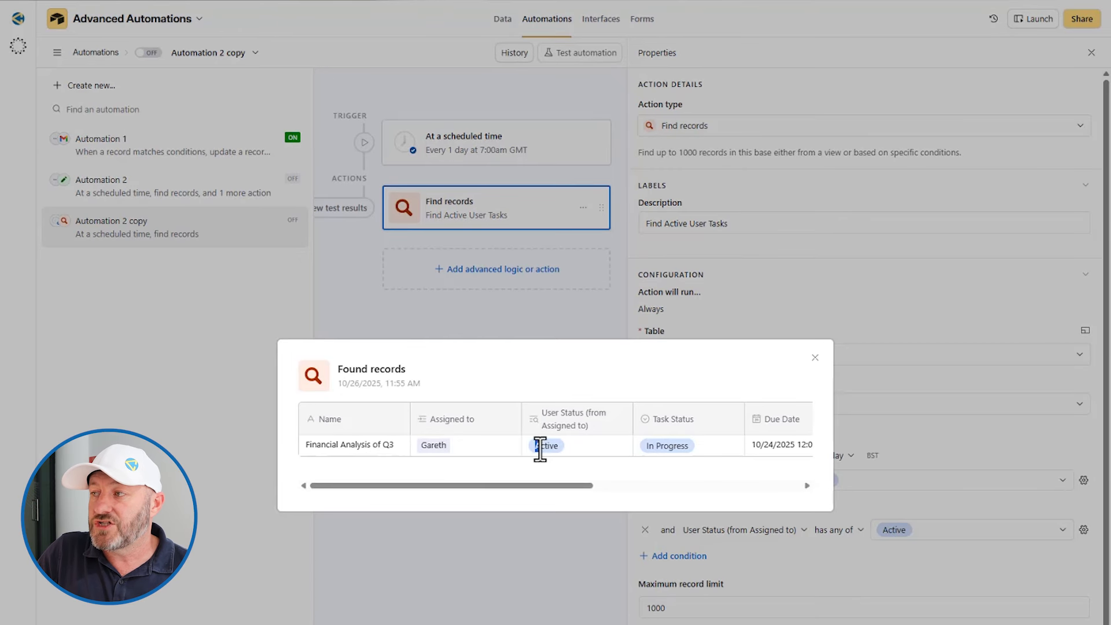
{"action": "left_click", "coordinate": [816, 358]}
{"action": "left_click", "coordinate": [472, 272]}
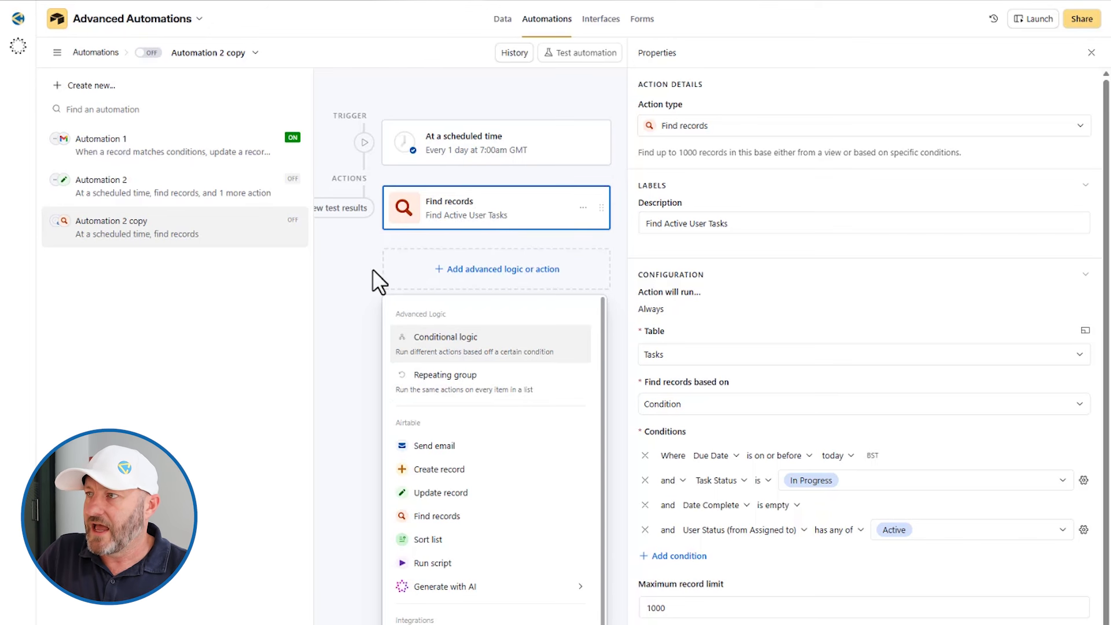
{"action": "left_click", "coordinate": [347, 286]}
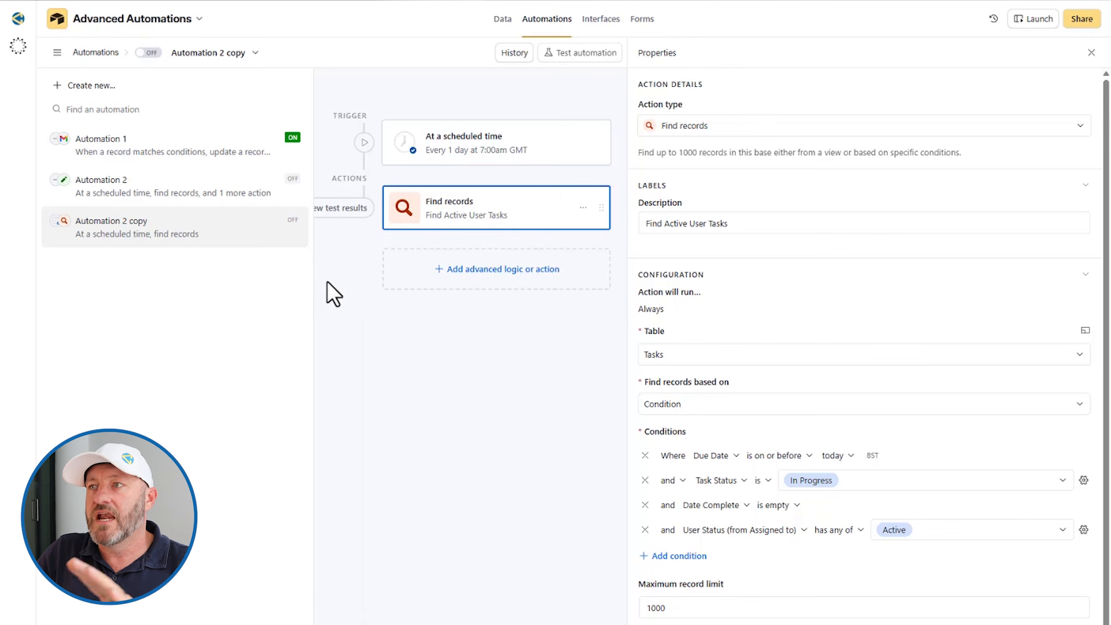
- In Automation 2, add the Find records condition User Status (from Assigned to) has any of Inactive
{"action": "left_click", "coordinate": [150, 189]}
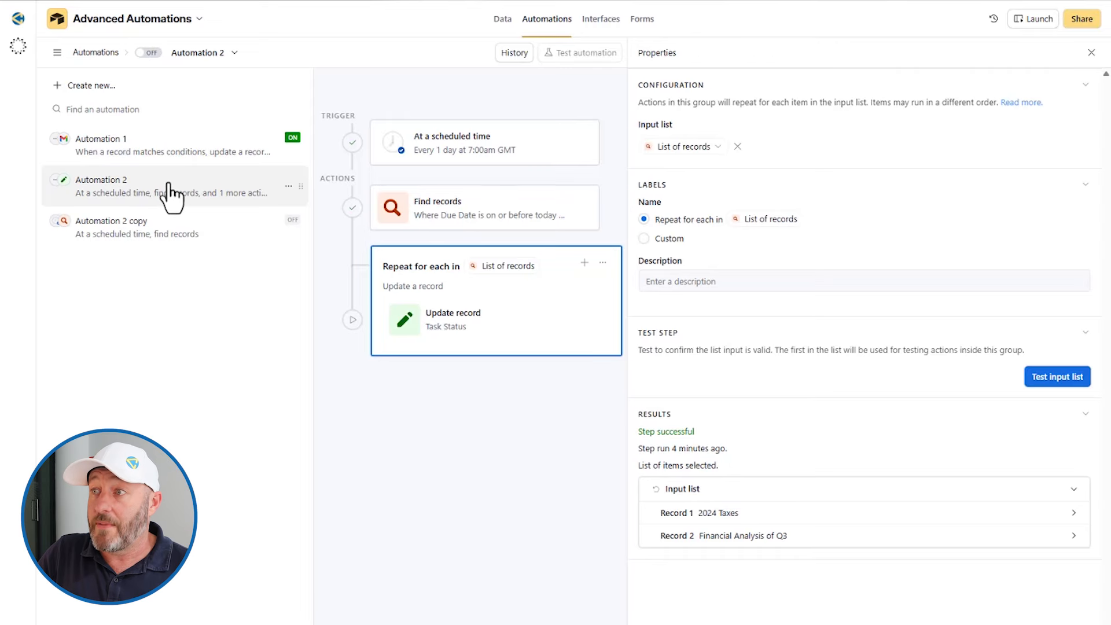
{"action": "left_click", "coordinate": [503, 220]}
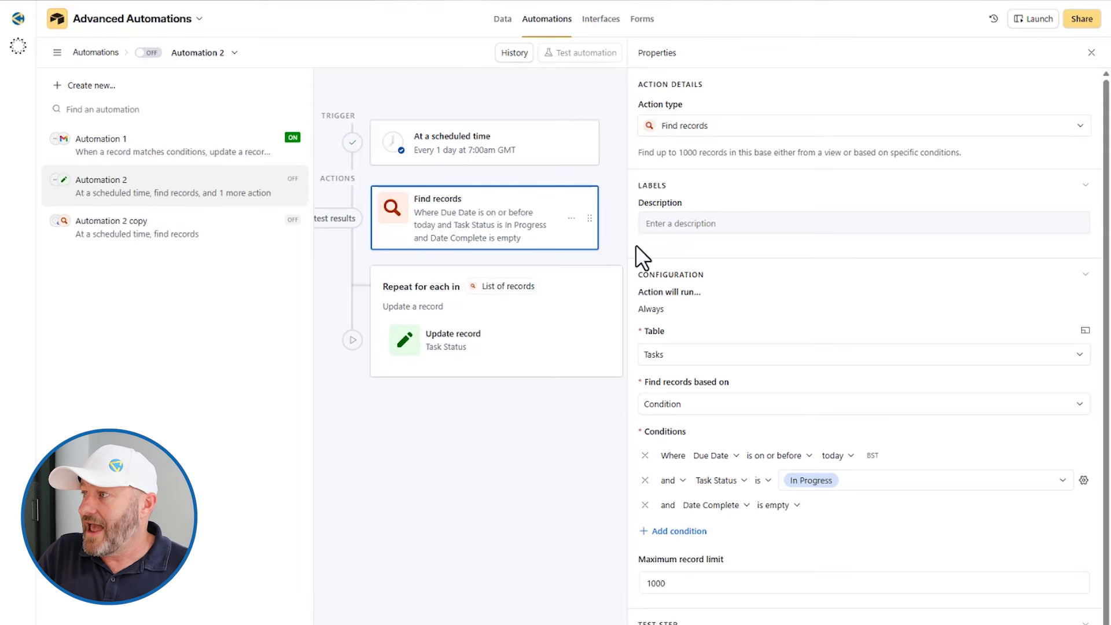
{"action": "left_click", "coordinate": [692, 531]}
{"action": "left_click", "coordinate": [691, 531]}
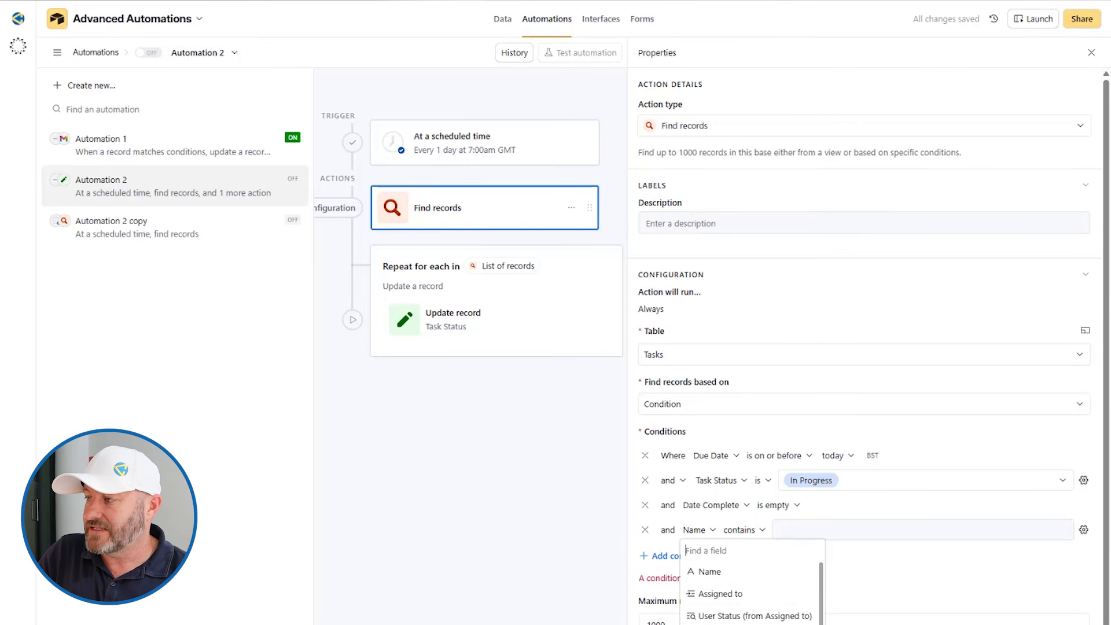
{"action": "left_click", "coordinate": [718, 617]}
{"action": "left_click", "coordinate": [910, 531]}
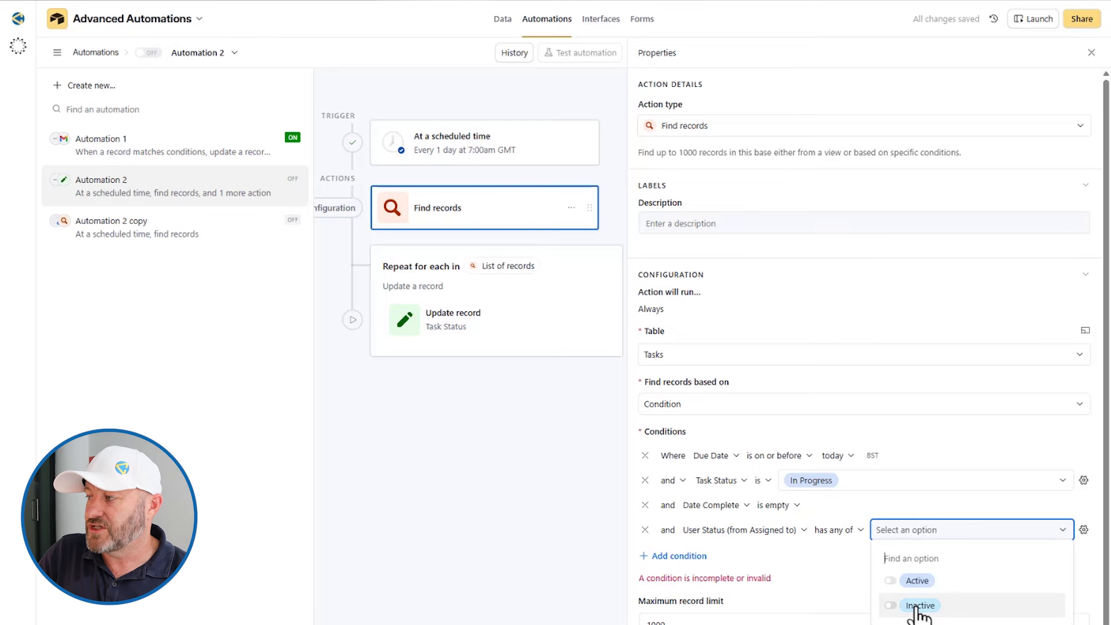
{"action": "left_click", "coordinate": [899, 608]}
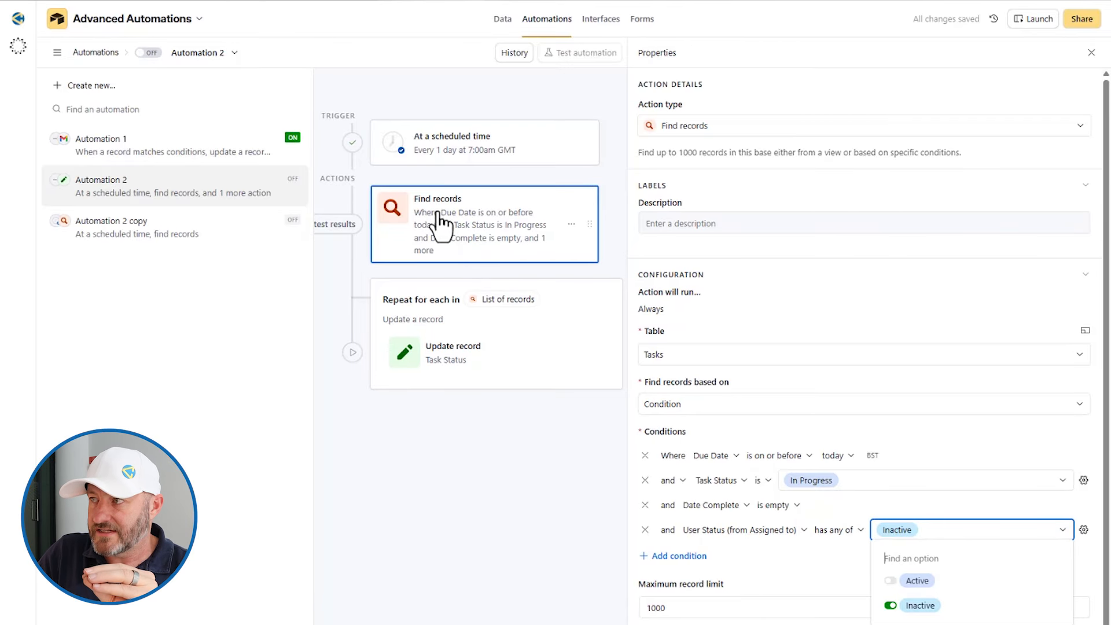
- Return to Automation 2 copy and look through the logic and actions that can follow its Find records action
{"action": "left_click", "coordinate": [169, 240]}
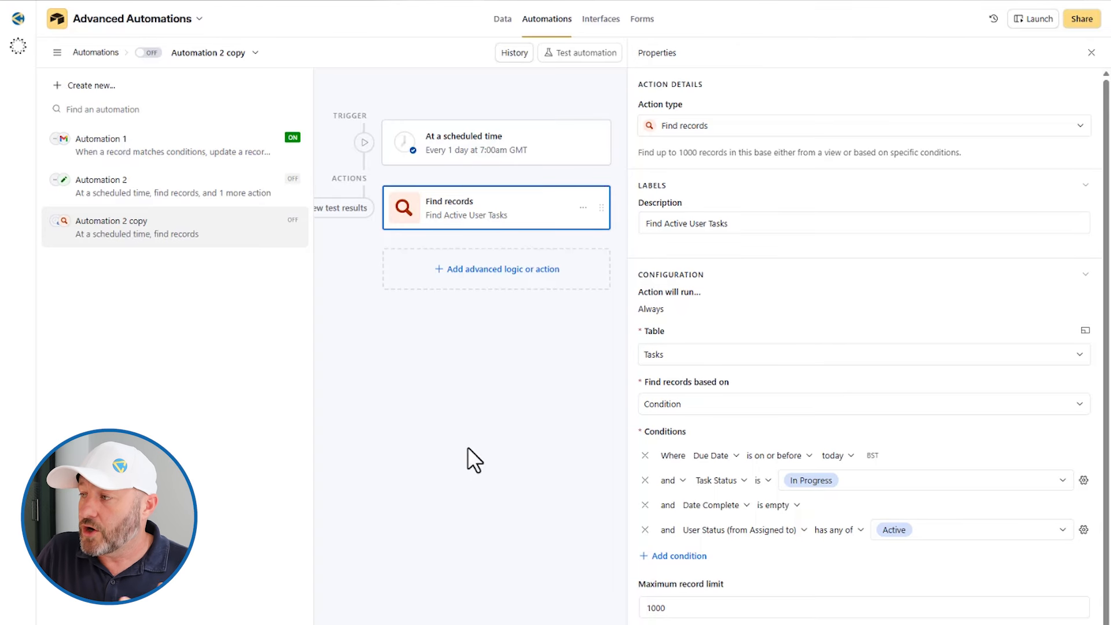
{"action": "left_click", "coordinate": [461, 284]}
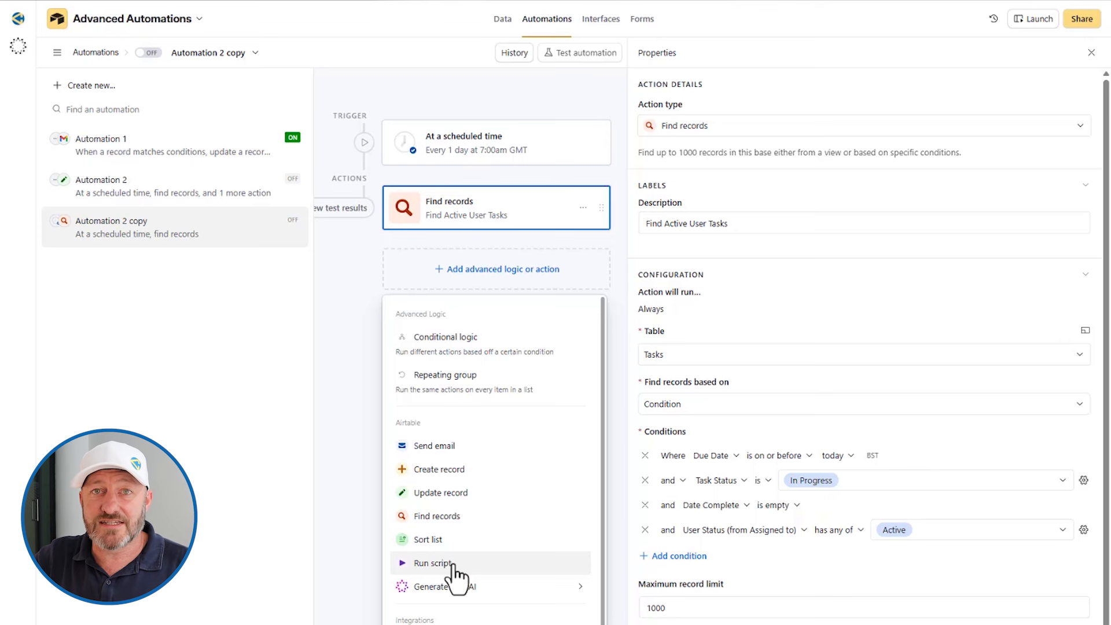
{"action": "left_click", "coordinate": [329, 365]}
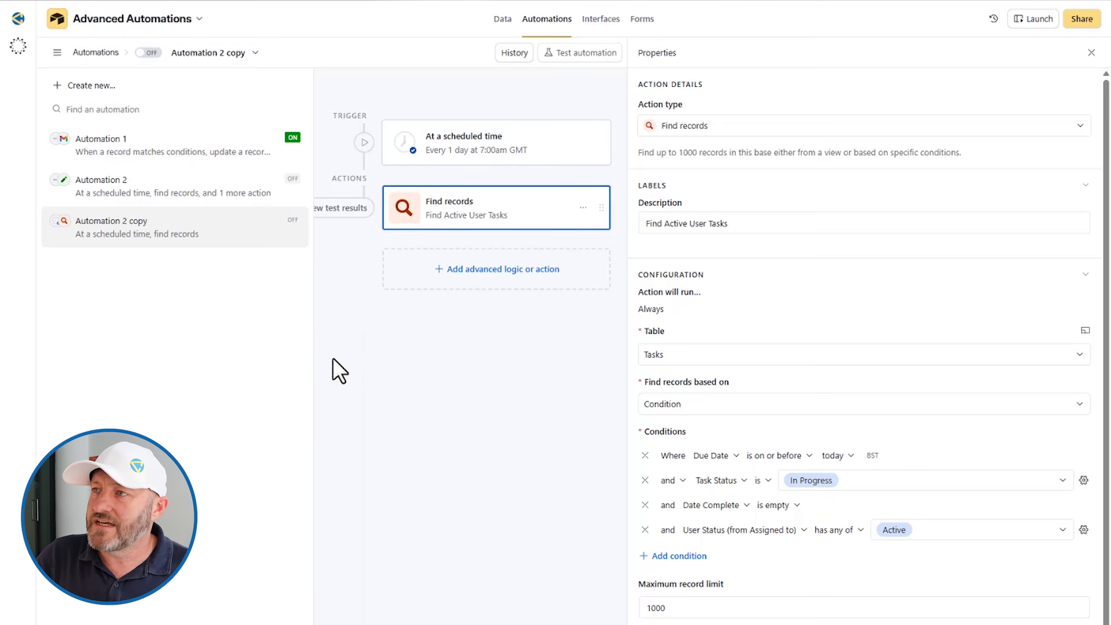